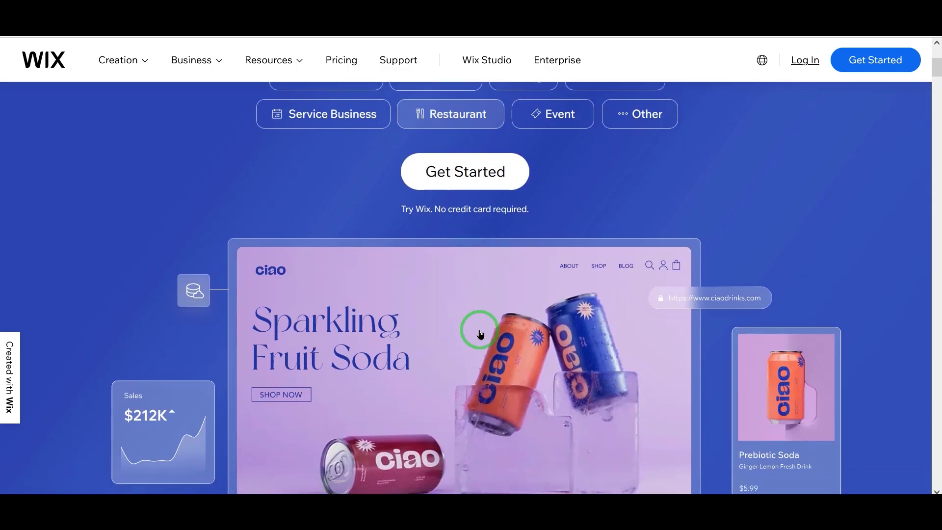
- Scroll down the Wix homepage to look over its feature sections
scroll(310, 443, "down", 15)
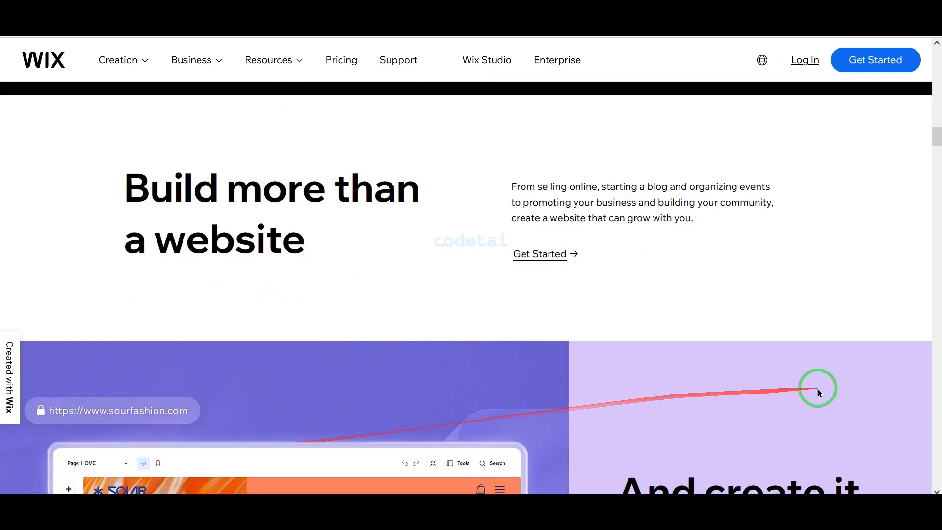
scroll(633, 468, "down", 10)
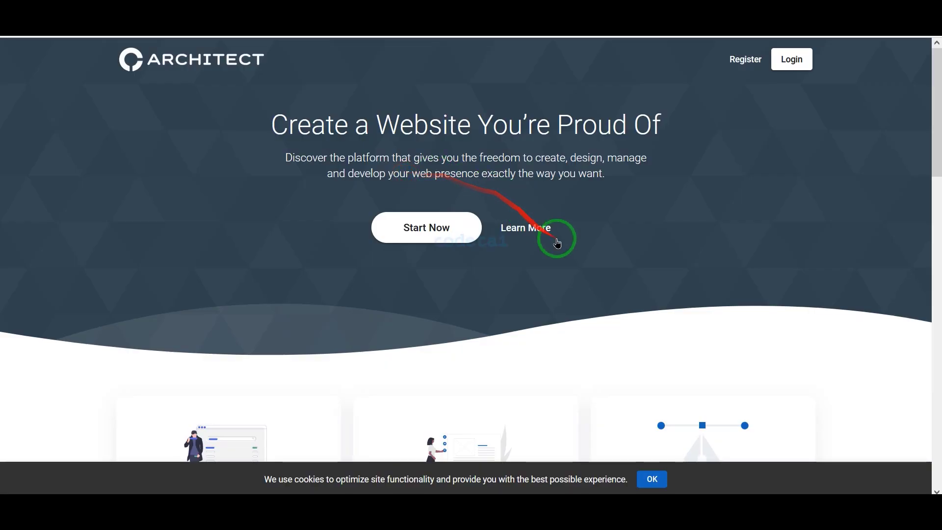
scroll(558, 236, "down", 18)
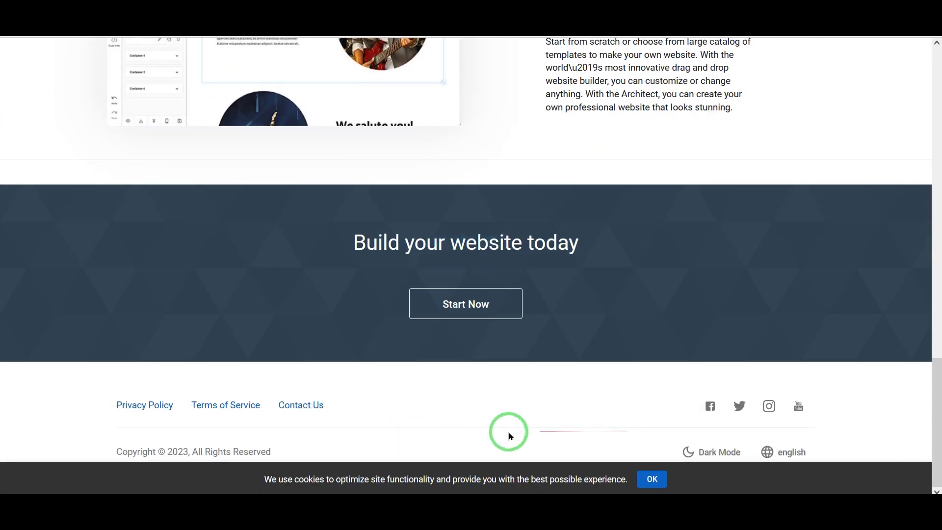
- Dismiss the cookie notice and sign in to the Architect demo account
scroll(740, 405, "up", 18)
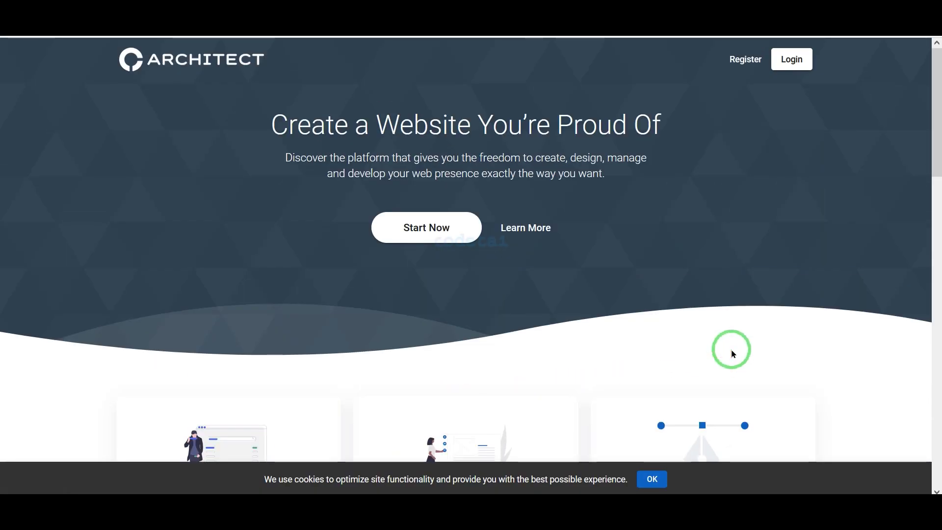
left_click(543, 317)
left_click(742, 64)
scroll(520, 314, "down", 1)
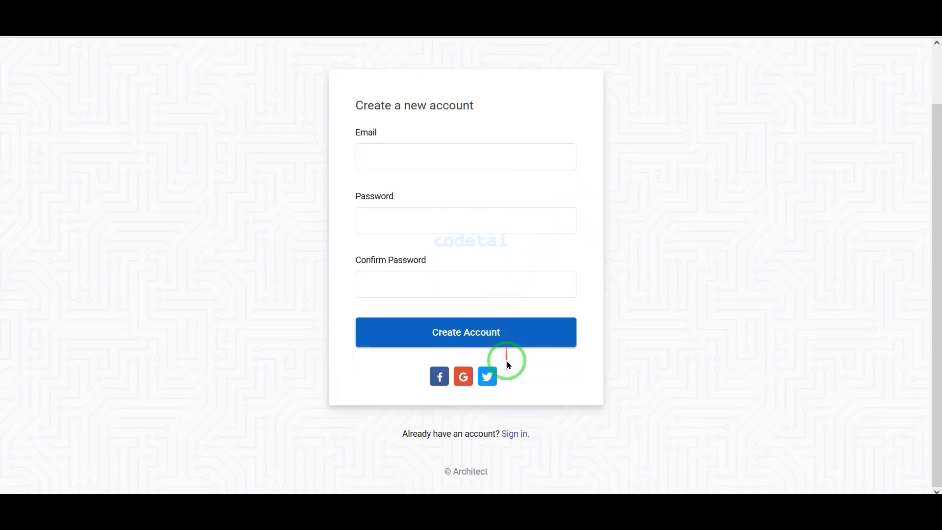
left_click(521, 434)
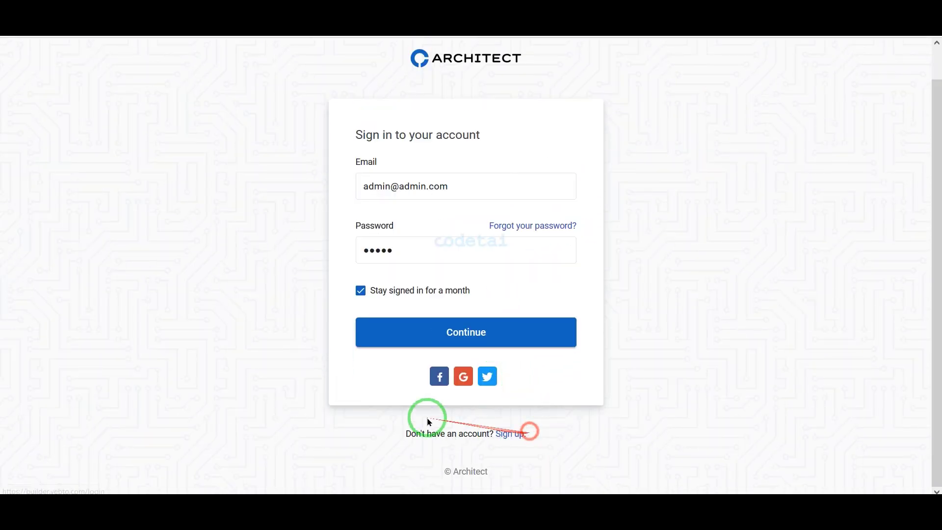
left_click(459, 336)
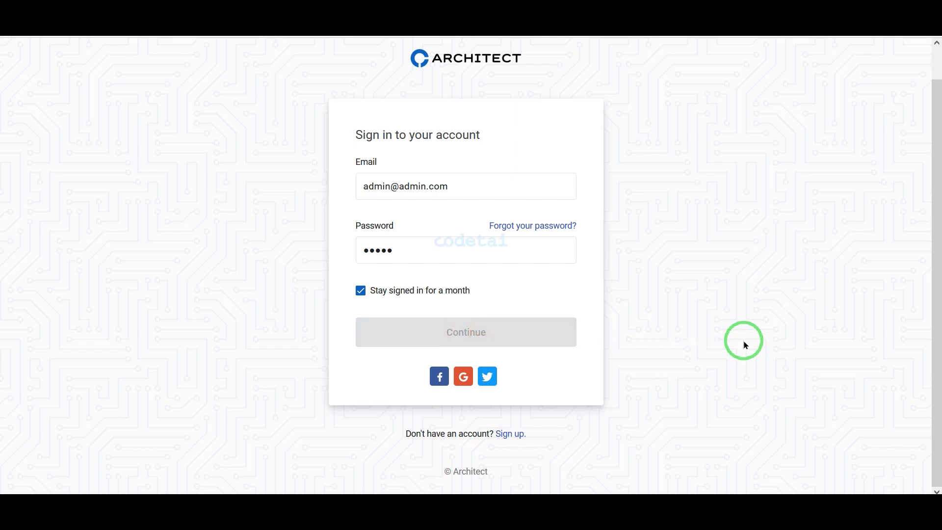
- Scroll through the demo projects grid on the dashboard
scroll(494, 362, "down", 10)
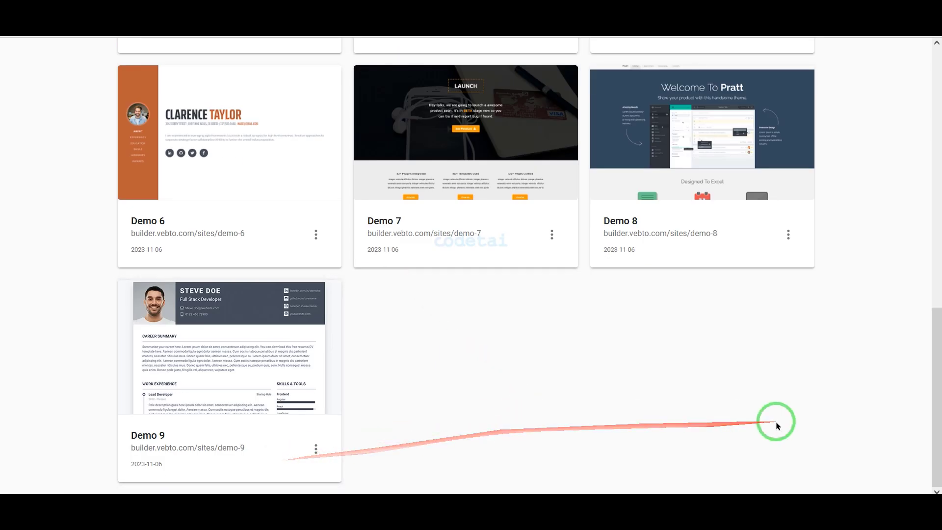
scroll(719, 396, "up", 4)
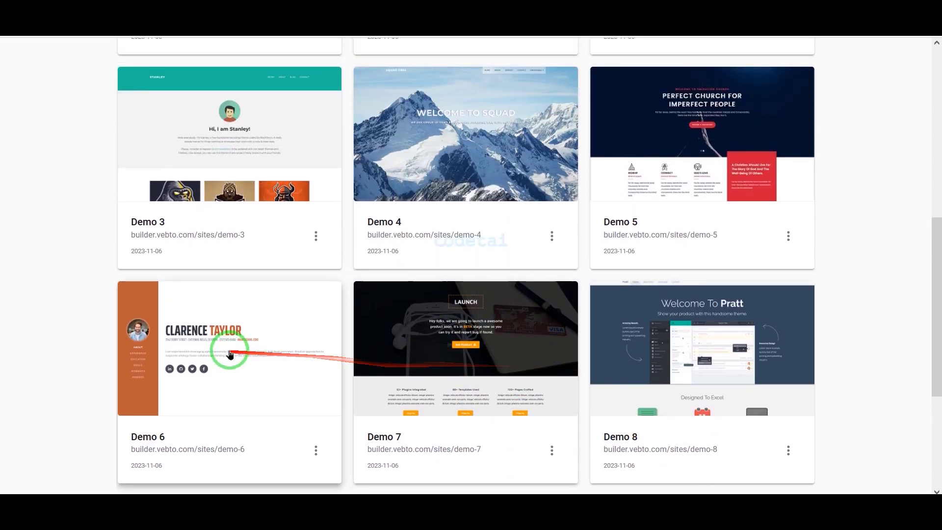
scroll(229, 353, "up", 8)
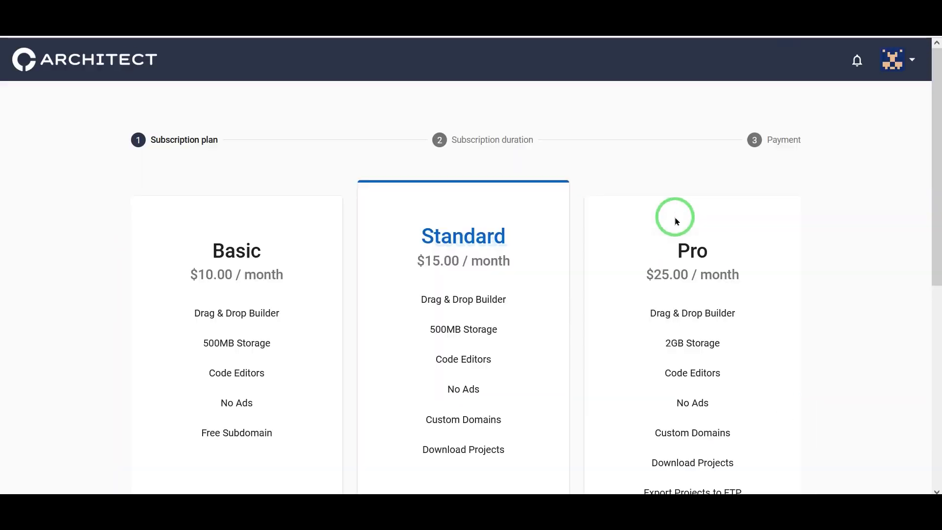
- Choose the Standard plan with a 6-month subscription to reach the $81.00 payment step
scroll(385, 385, "down", 6)
scroll(465, 294, "up", 2)
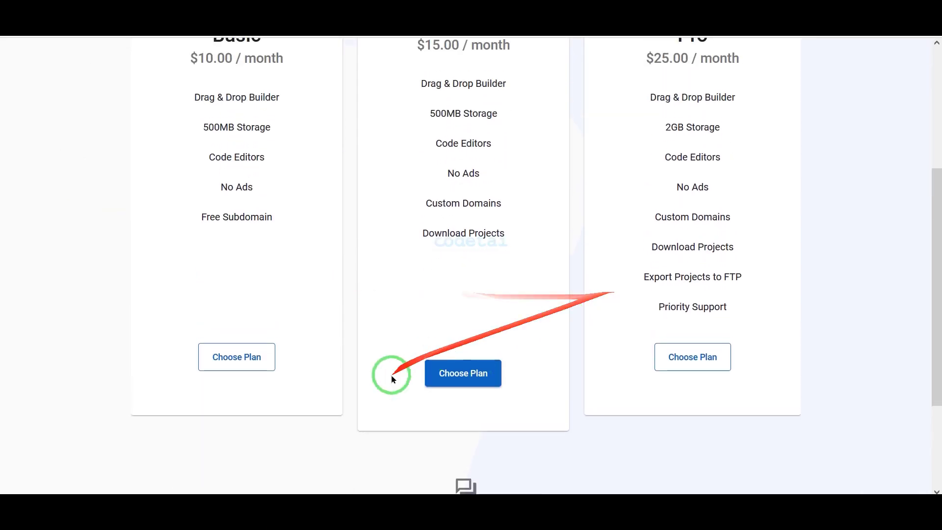
scroll(442, 351, "up", 2)
scroll(471, 358, "down", 2)
left_click(496, 379)
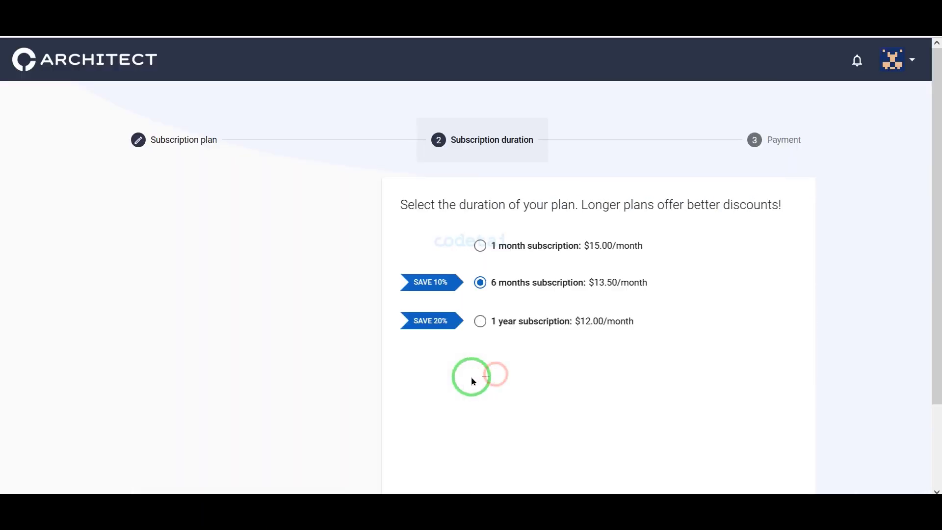
scroll(480, 368, "down", 2)
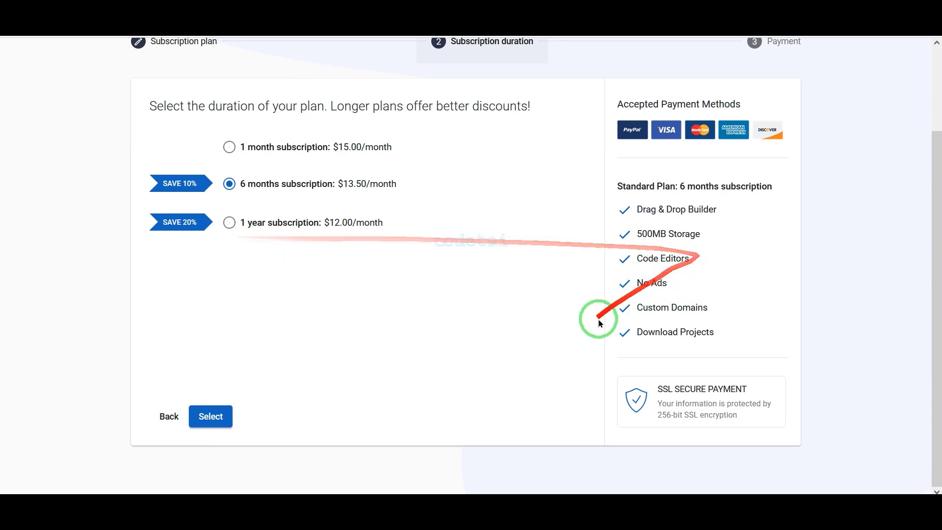
left_click(216, 418)
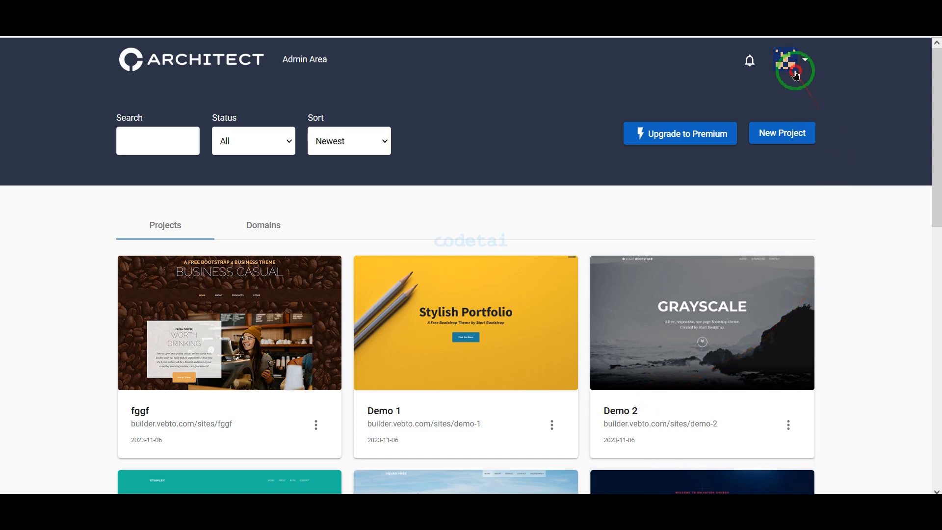
left_click(796, 74)
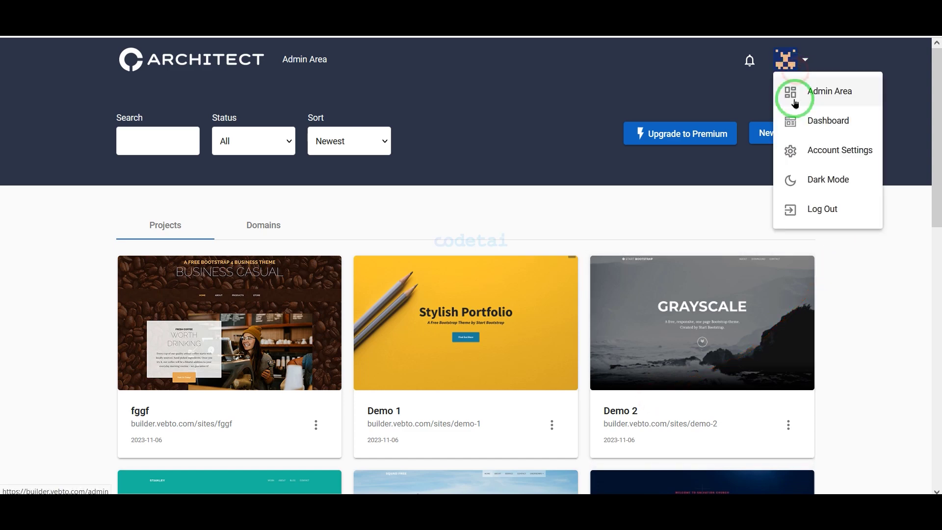
left_click(793, 90)
scroll(436, 254, "down", 3)
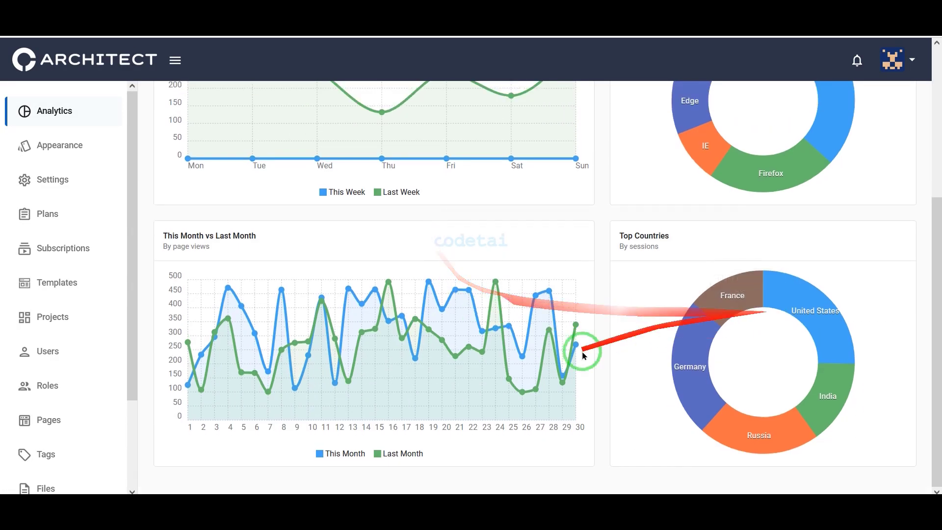
scroll(60, 335, "down", 2)
scroll(60, 335, "up", 2)
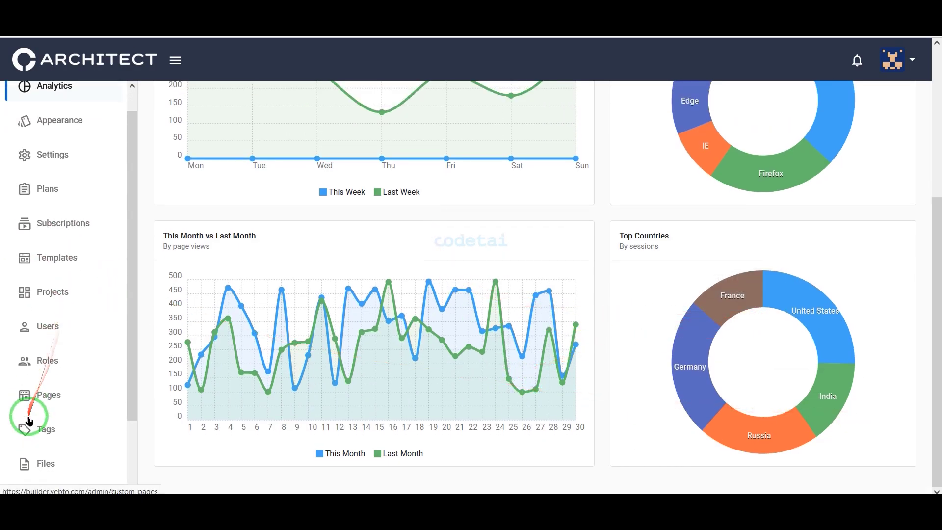
scroll(27, 417, "down", 2)
scroll(79, 441, "up", 3)
scroll(259, 406, "up", 5)
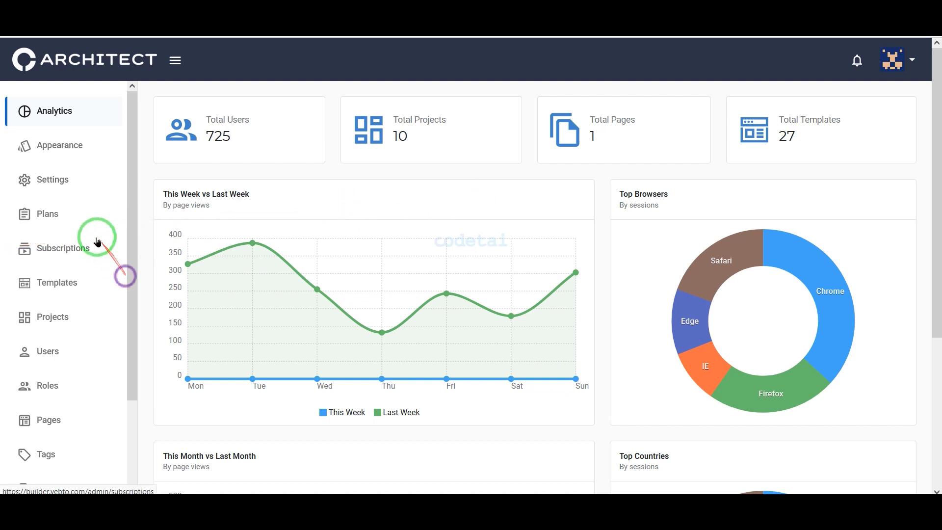
scroll(98, 241, "down", 3)
scroll(91, 366, "up", 3)
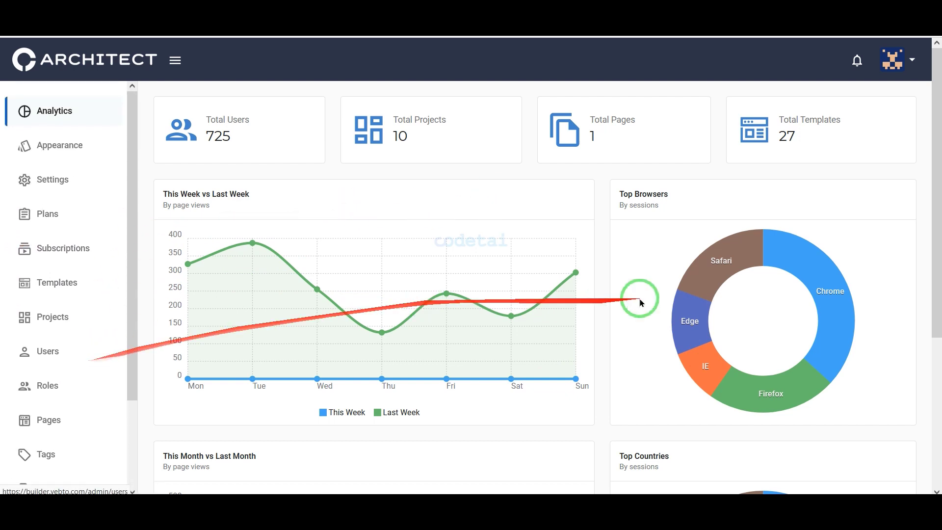
scroll(427, 388, "down", 5)
scroll(421, 356, "up", 5)
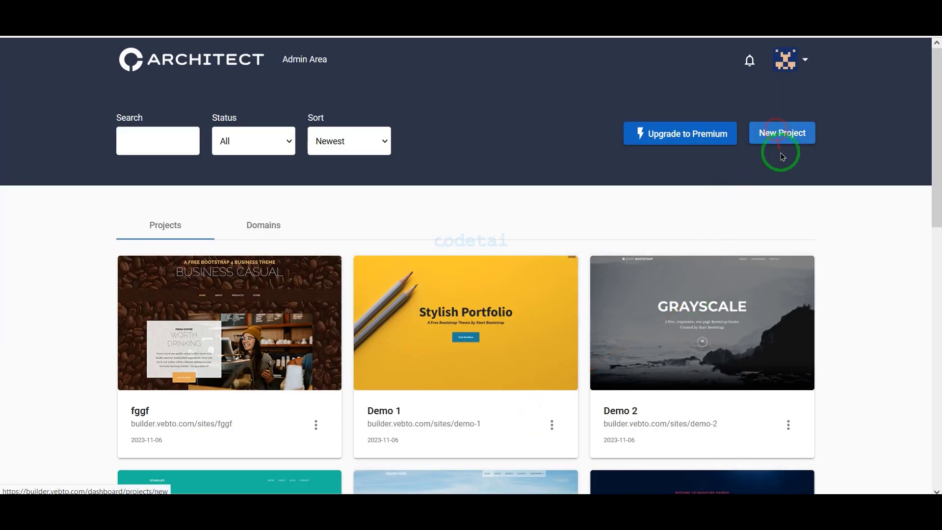
- Create the 'demovideo' project from a template and select the header's round avatar image
left_click(775, 143)
scroll(458, 275, "down", 10)
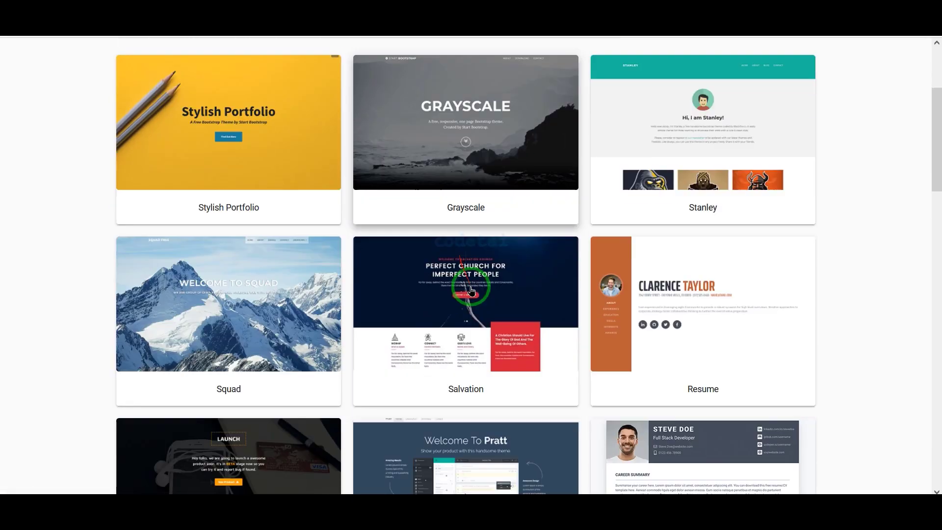
scroll(296, 399, "down", 15)
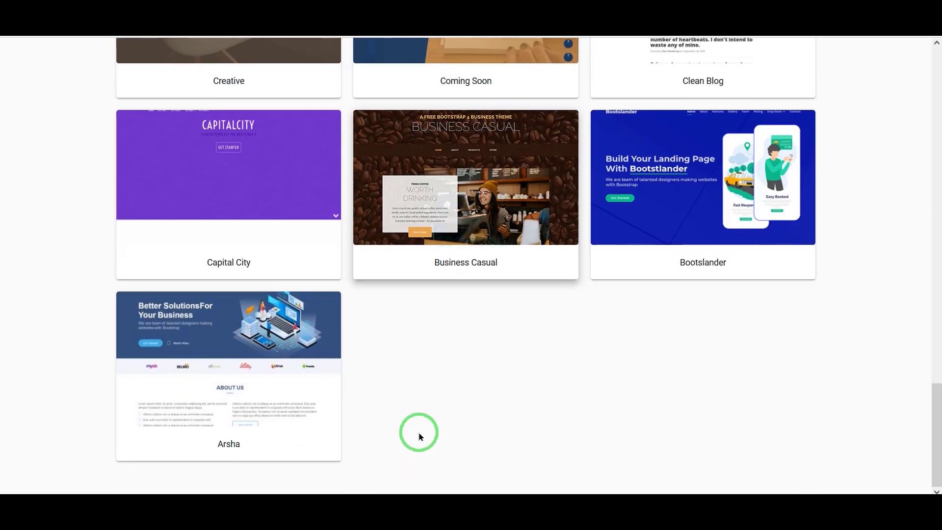
scroll(592, 418, "up", 2)
scroll(431, 430, "down", 2)
scroll(614, 404, "up", 9)
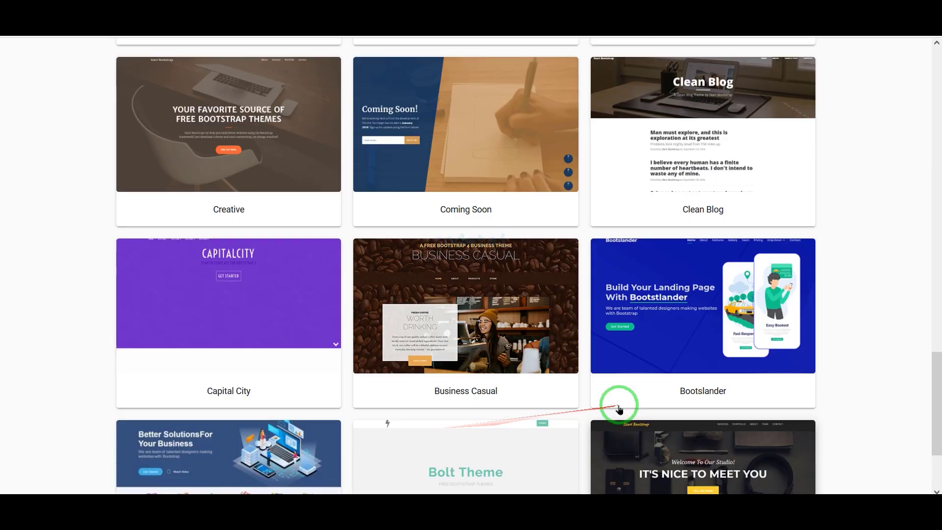
scroll(716, 398, "up", 3)
left_click(455, 310)
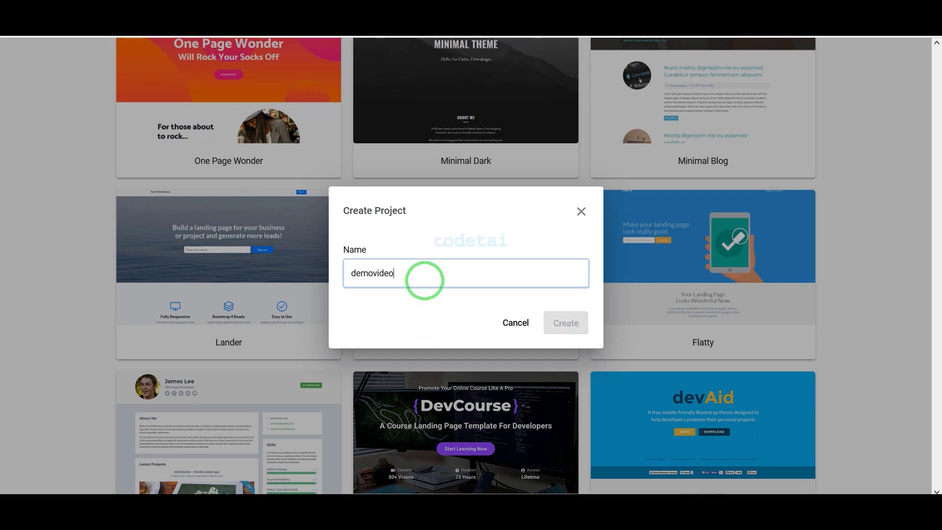
key("Return")
left_click(610, 185)
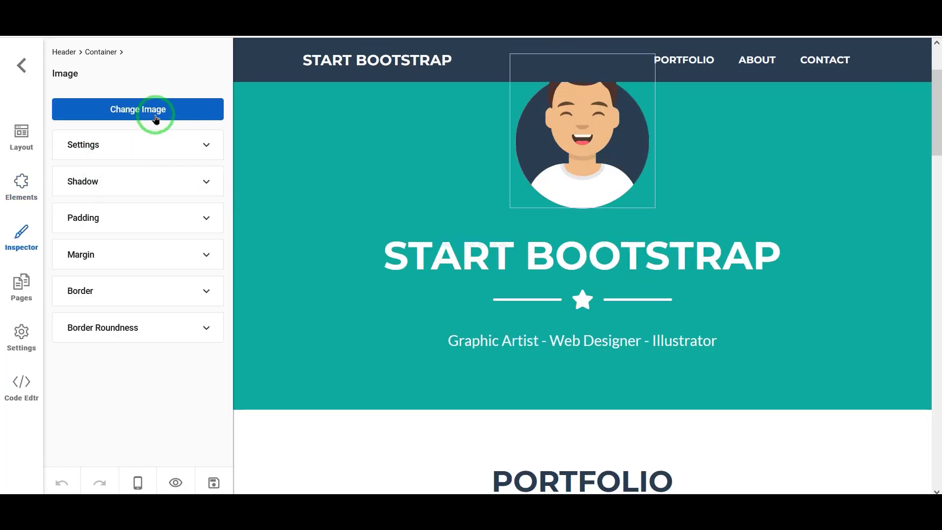
- Select the PORTFOLIO heading and start editing its text
scroll(522, 186, "down", 9)
scroll(568, 362, "up", 7)
left_click(671, 372)
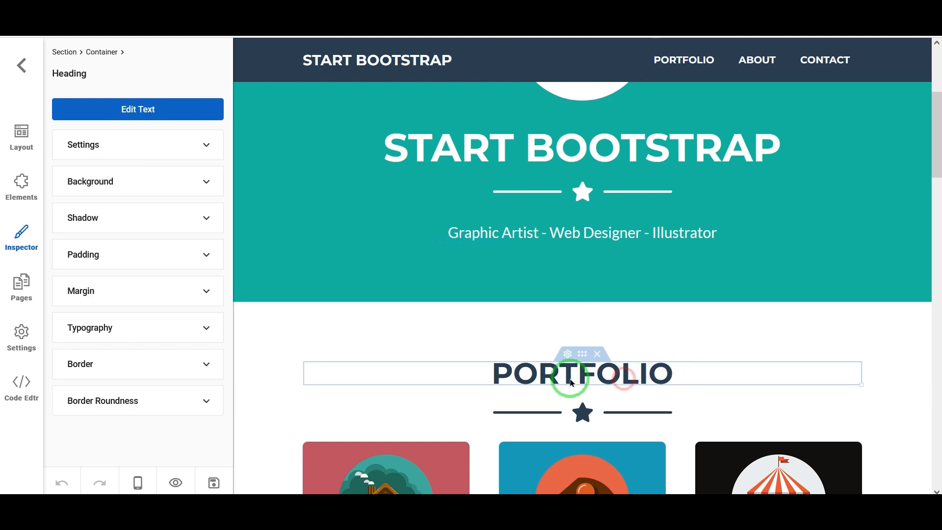
left_click(186, 109)
left_click(684, 371)
- Inspect the page's layout containers, expanding Container 1 and Container 2
scroll(564, 403, "down", 9)
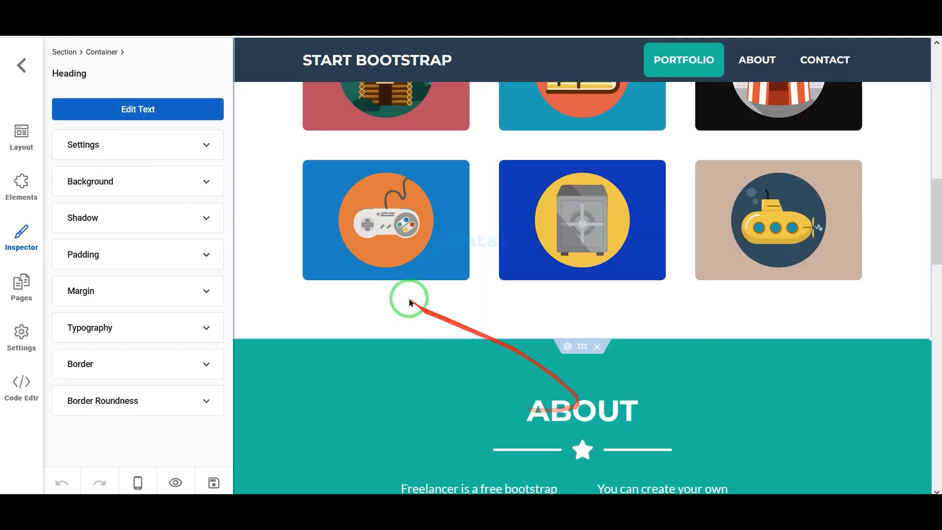
scroll(410, 302, "down", 15)
scroll(511, 362, "up", 10)
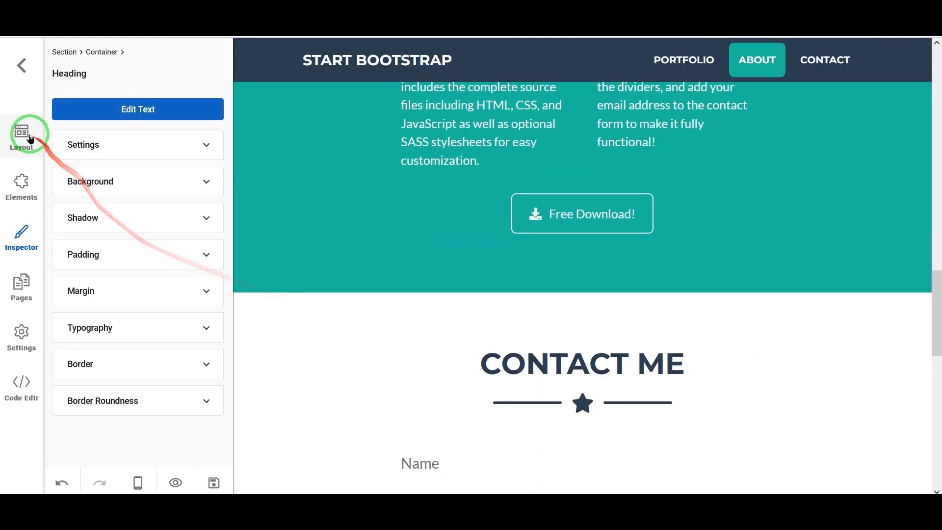
left_click(31, 139)
left_click(196, 75)
left_click(126, 204)
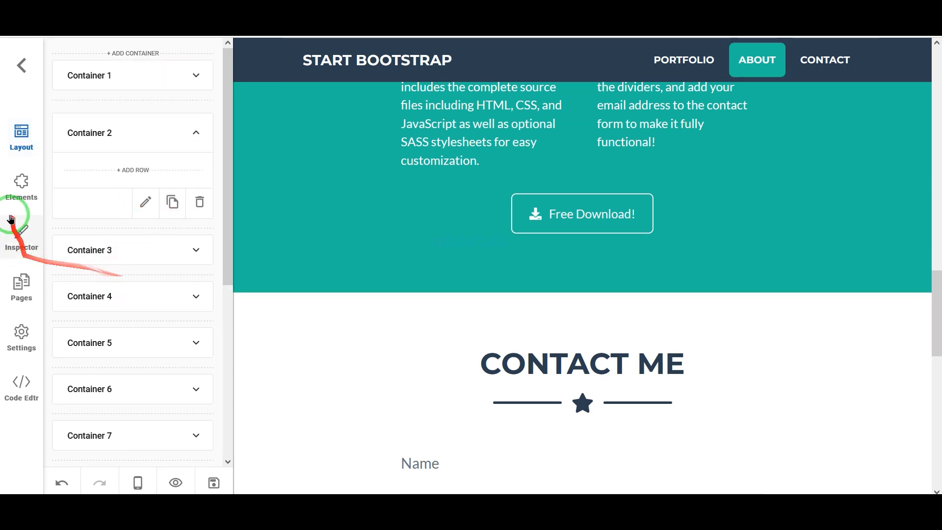
- Drag a Typography Badge element below the teal About section and adjust its position
left_click(11, 216)
left_click(131, 134)
left_click(132, 94)
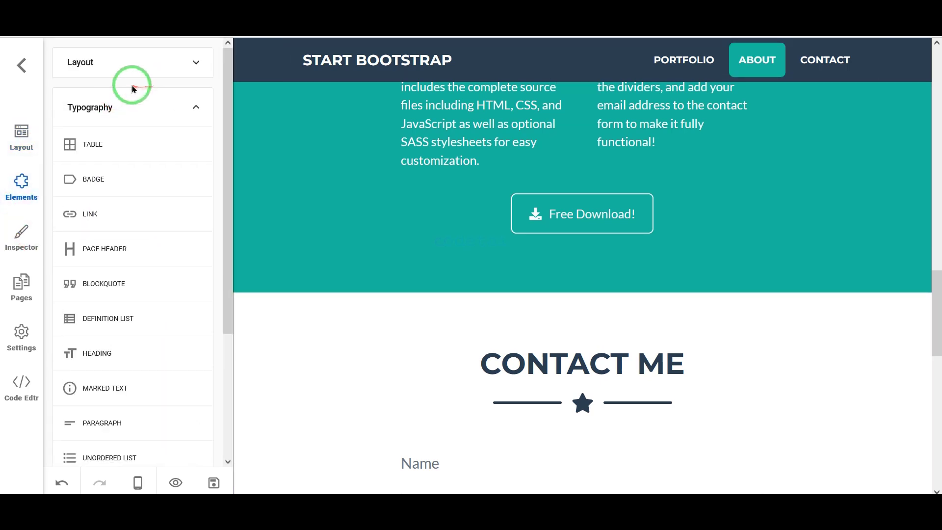
left_click_drag(100, 180, 449, 314)
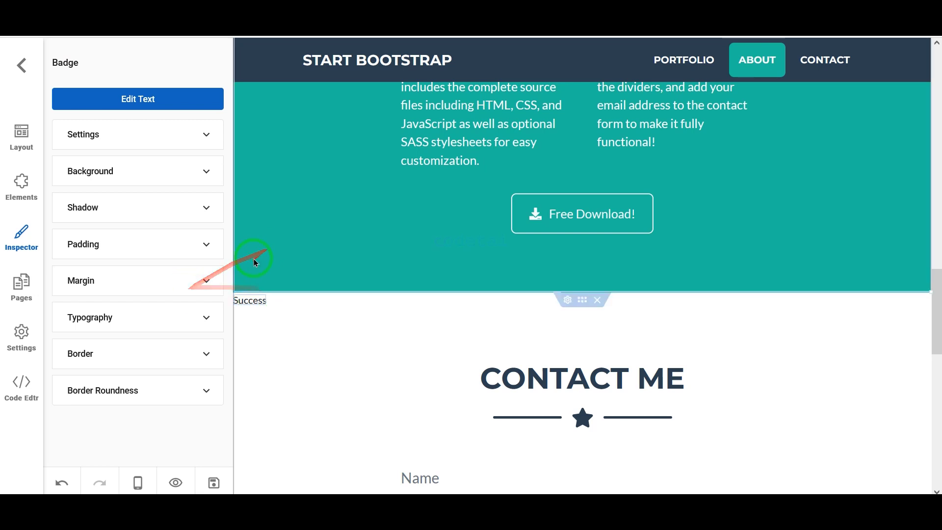
left_click_drag(255, 287, 401, 316)
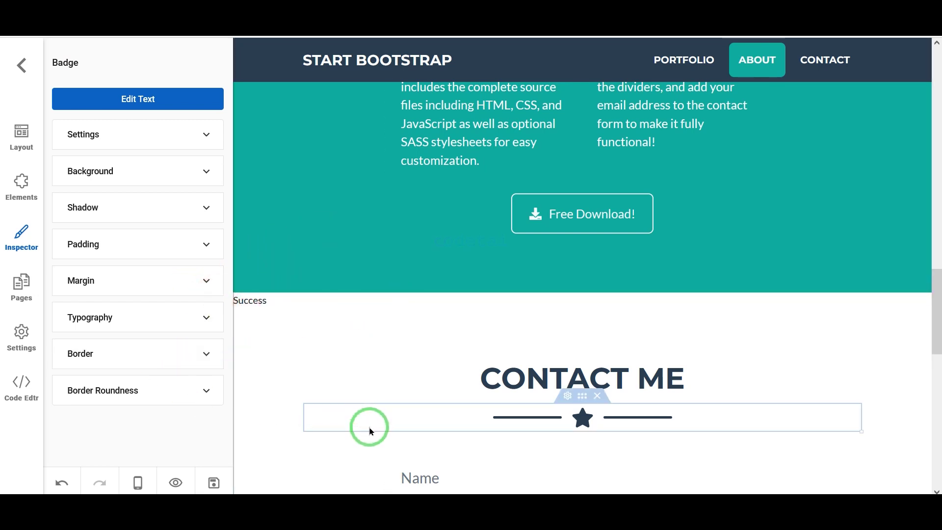
- Preview the page at laptop, tablet and phone widths, then view a live preview
left_click(138, 483)
left_click(171, 366)
left_click(129, 357)
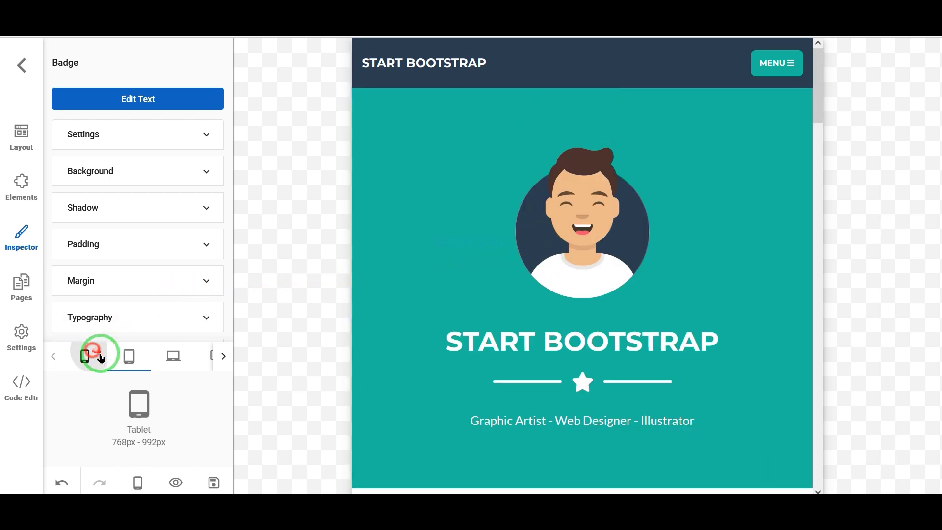
left_click(99, 357)
scroll(559, 363, "down", 10)
left_click(178, 481)
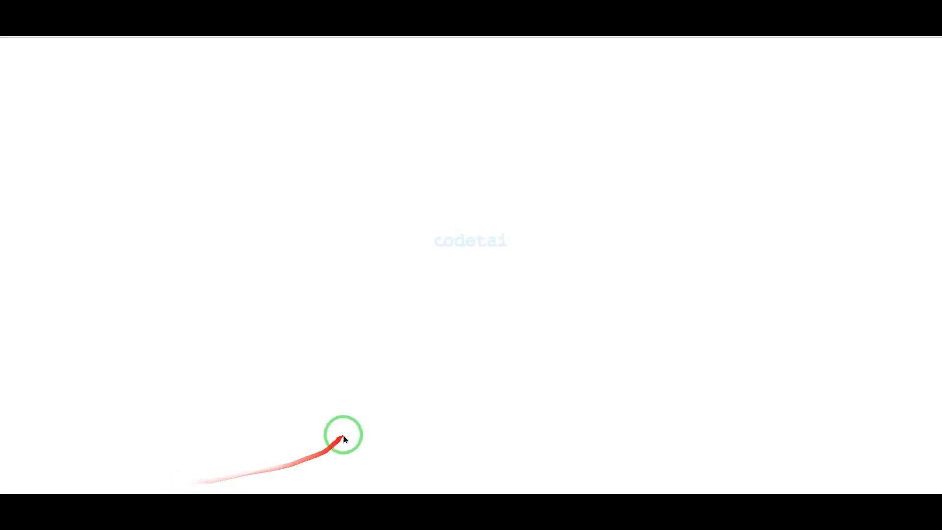
scroll(557, 319, "down", 10)
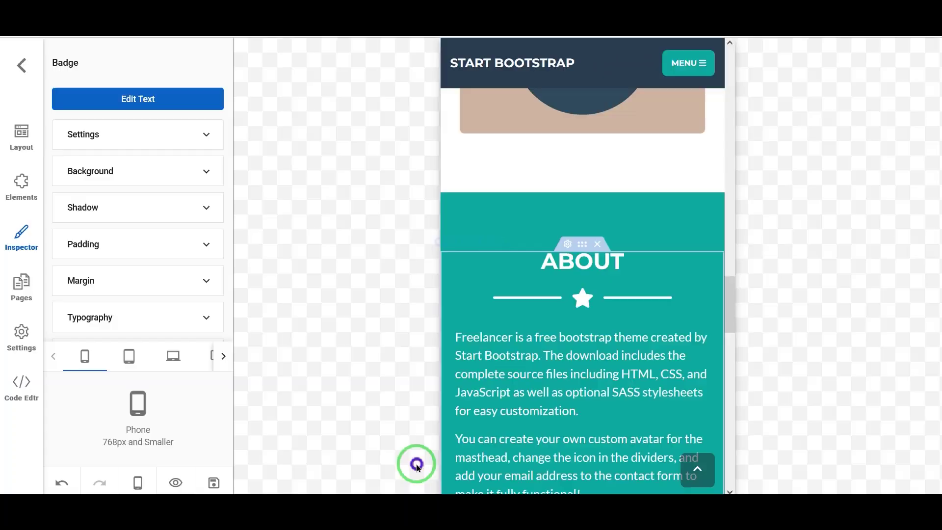
- Set the project's publish destination to 'Your own branded domain'
left_click(32, 345)
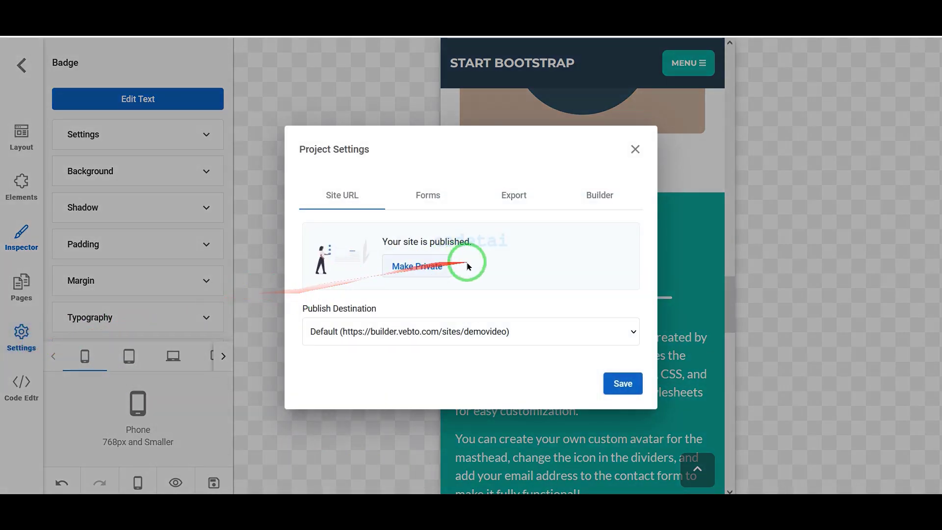
left_click(440, 338)
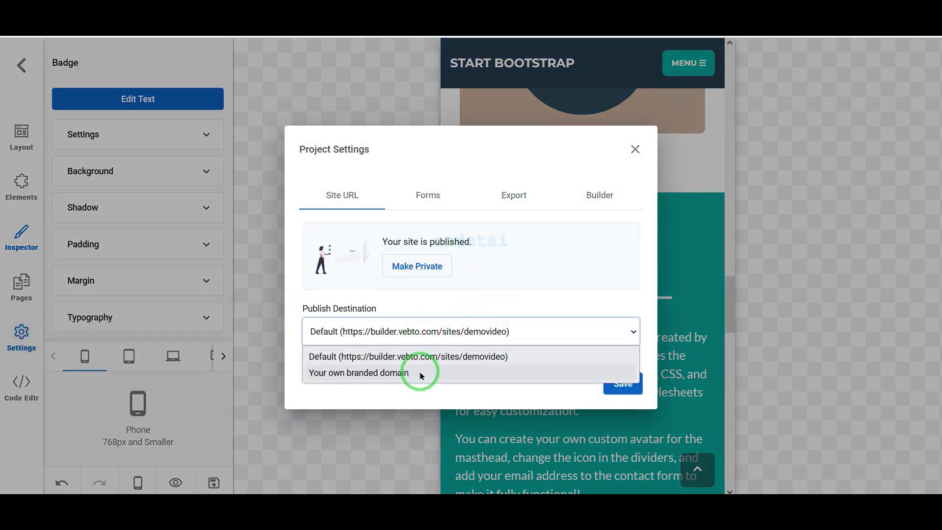
left_click(420, 372)
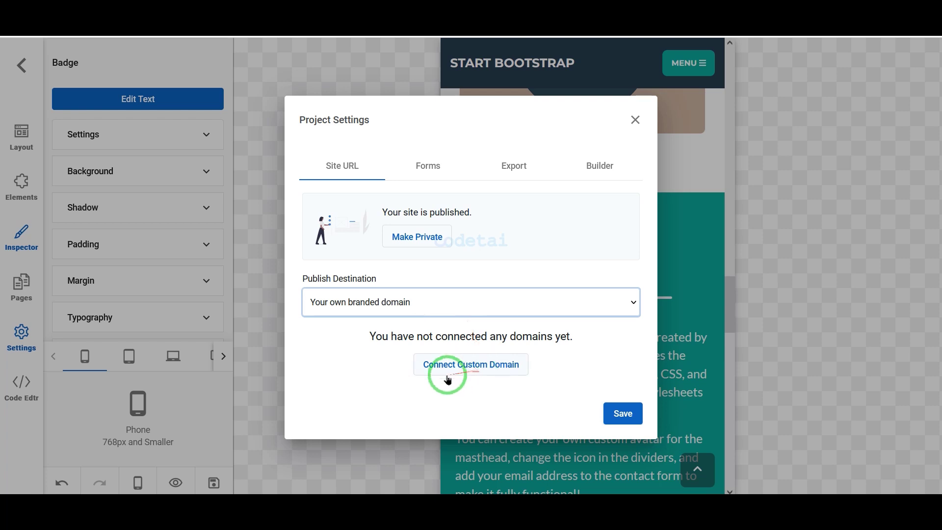
- Cancel Connect Custom Domain without adding one, then look over the Export and Builder settings
left_click(473, 365)
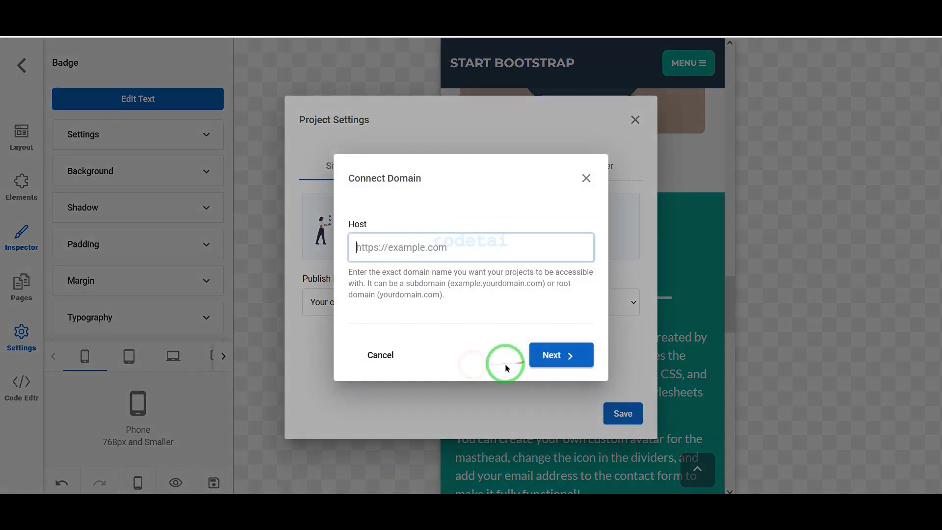
left_click(437, 255)
left_click(586, 178)
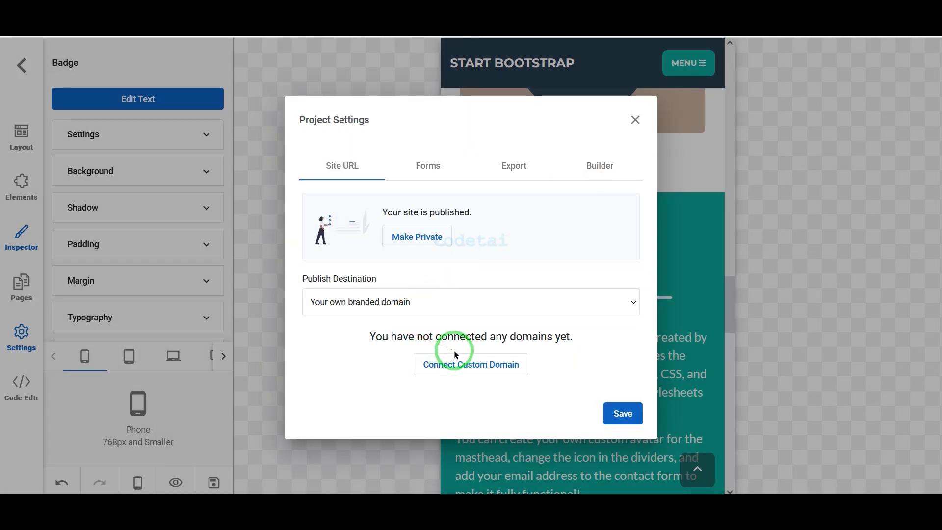
left_click(514, 166)
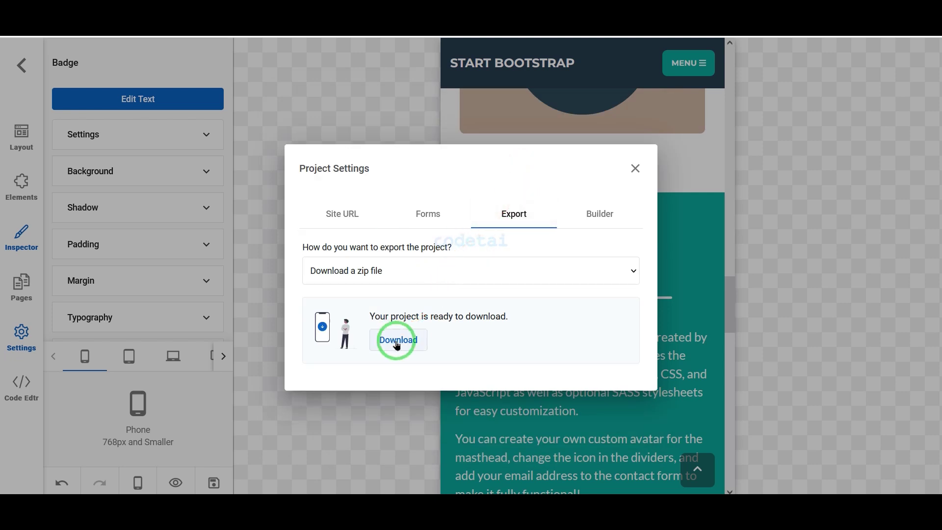
left_click(605, 216)
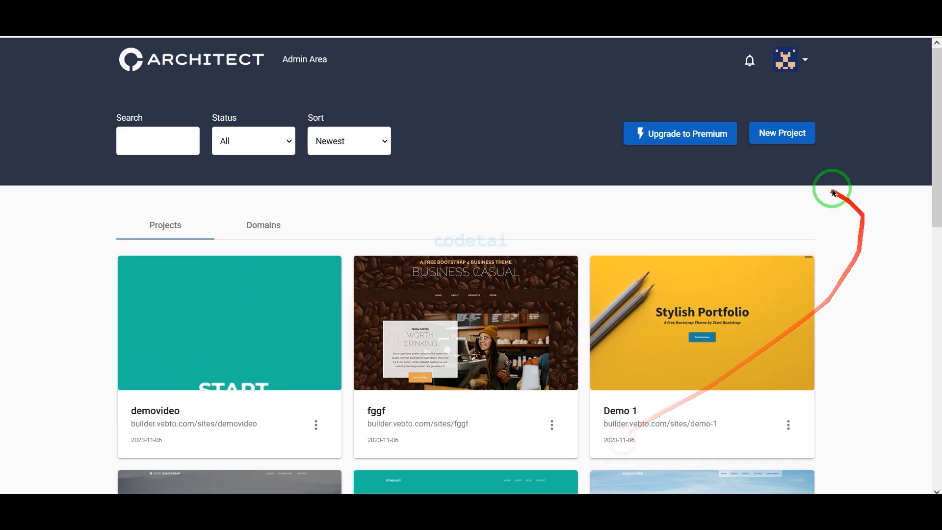
- Create a blank-page project named 'demotuto'
left_click(786, 130)
left_click(558, 188)
left_click(403, 269)
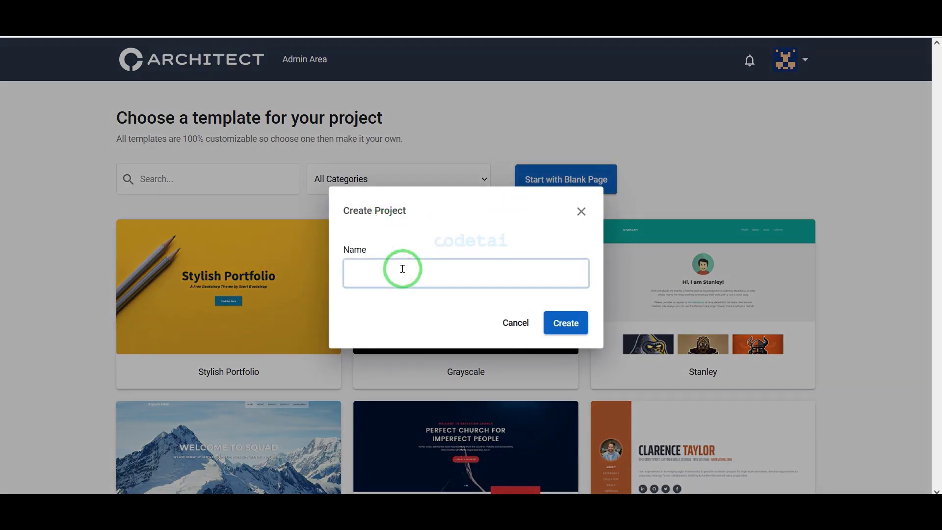
left_click(564, 324)
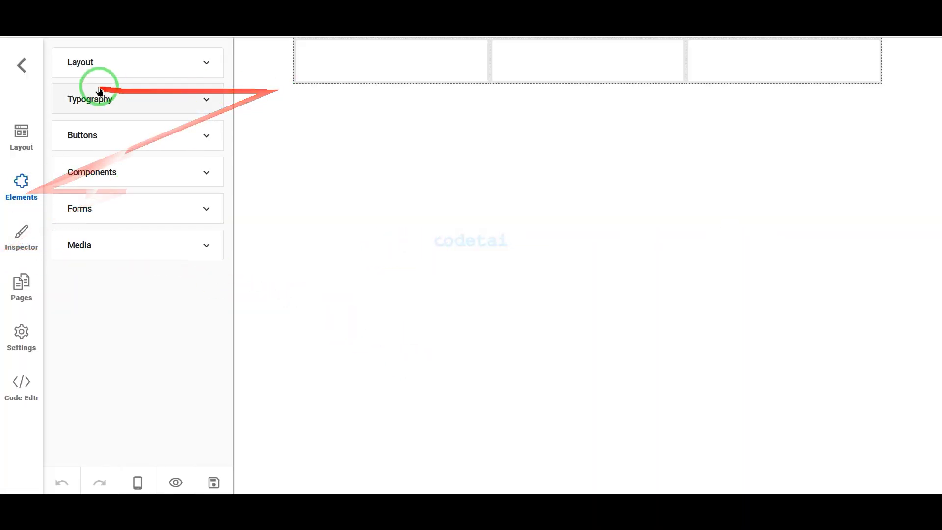
- Add a Layout row to the empty page and make it three columns
left_click(114, 69)
left_click_drag(118, 155, 425, 74)
left_click(177, 202)
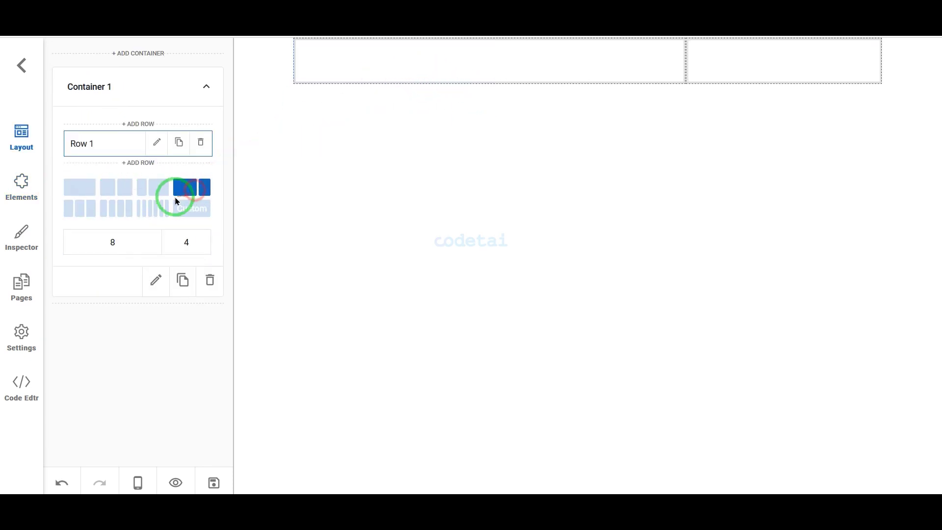
left_click(96, 215)
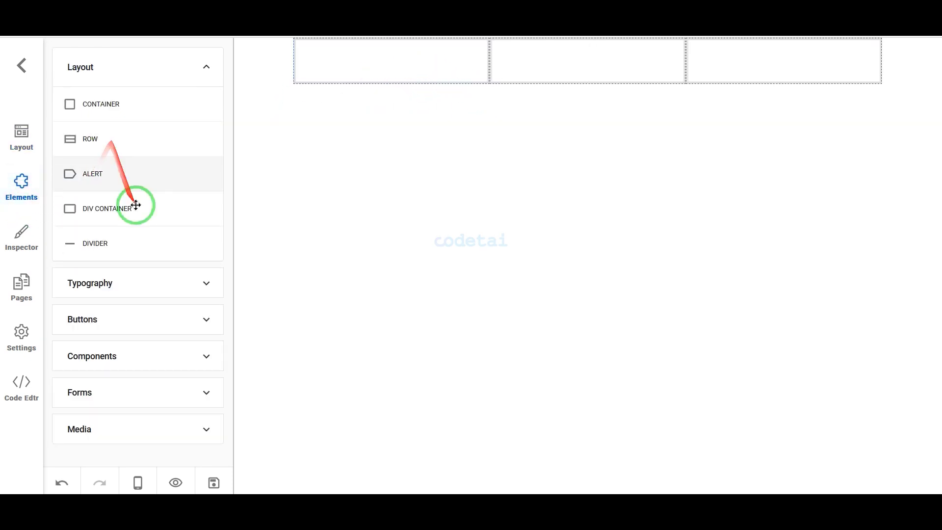
- Put a Heading in the first column and a Click Me button in the second, then leave the editor
left_click(126, 283)
scroll(138, 279, "down", 5)
left_click_drag(126, 185, 388, 59)
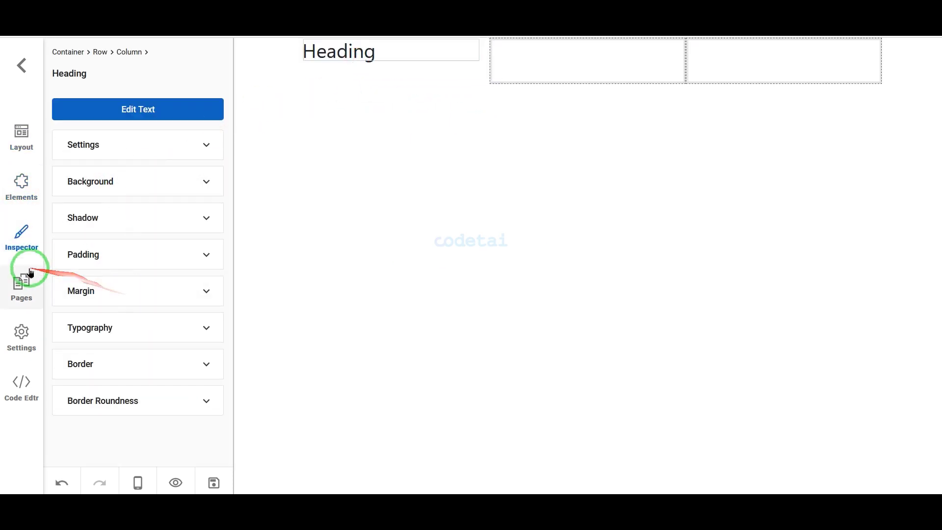
left_click(21, 187)
left_click(162, 337)
left_click_drag(95, 192, 520, 59)
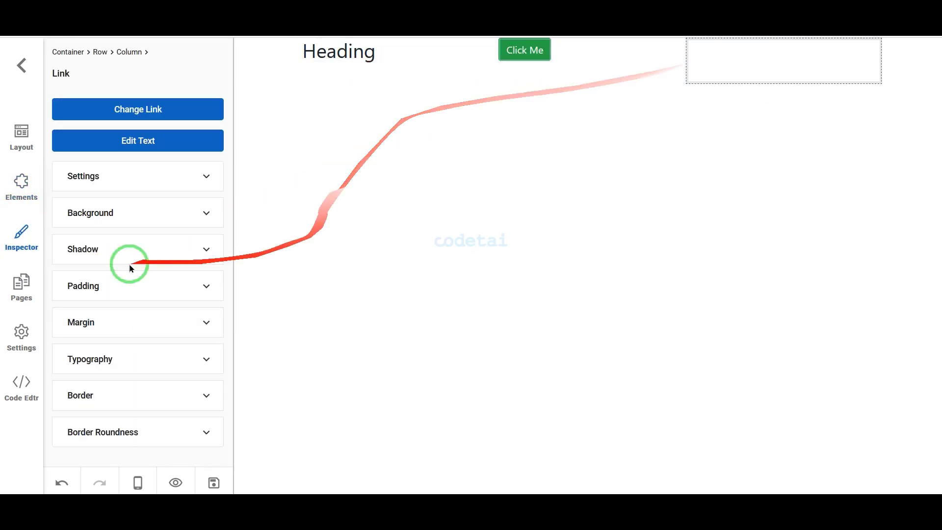
left_click(21, 65)
scroll(810, 326, "down", 10)
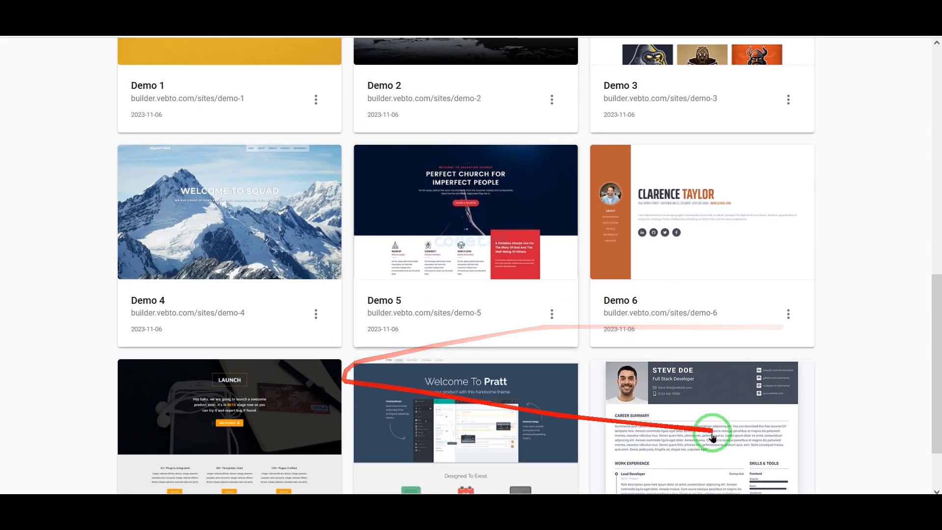
- Browse the New Project template list, then switch to the Architect CodeCanyon page
scroll(508, 452, "up", 10)
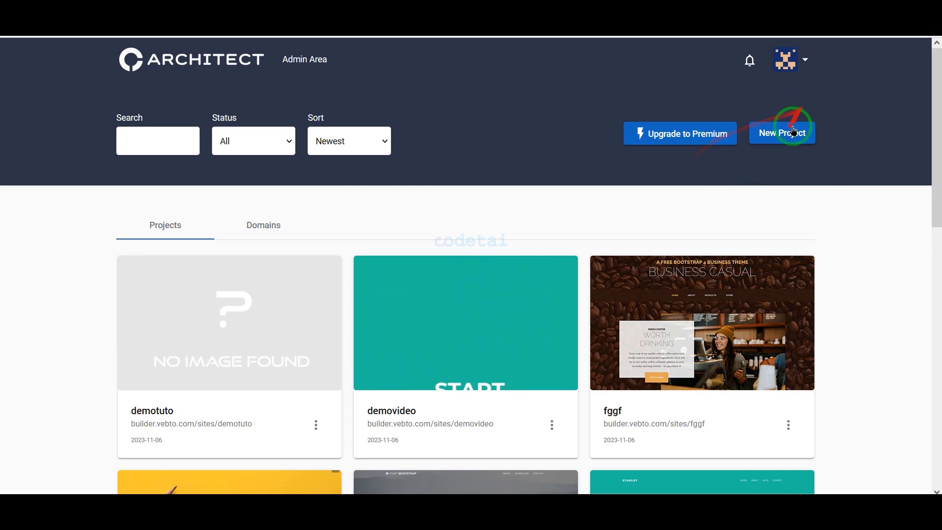
left_click(782, 146)
scroll(768, 301, "down", 15)
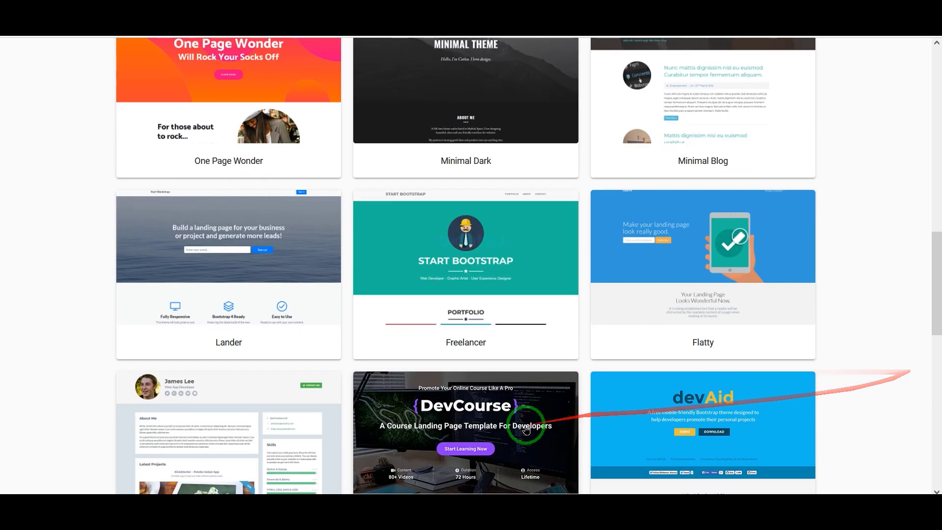
scroll(814, 460, "down", 7)
scroll(894, 443, "up", 1)
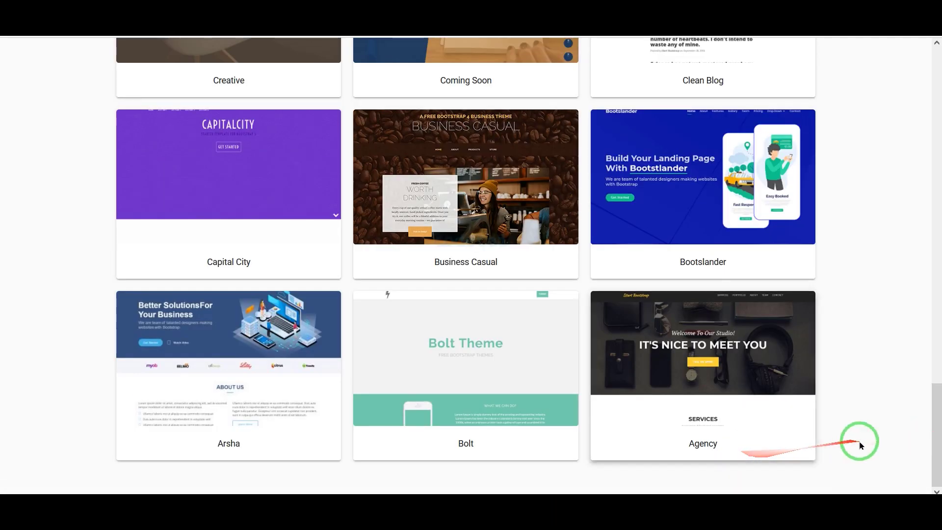
scroll(884, 436, "up", 9)
scroll(940, 430, "up", 10)
key("ctrl+Tab")
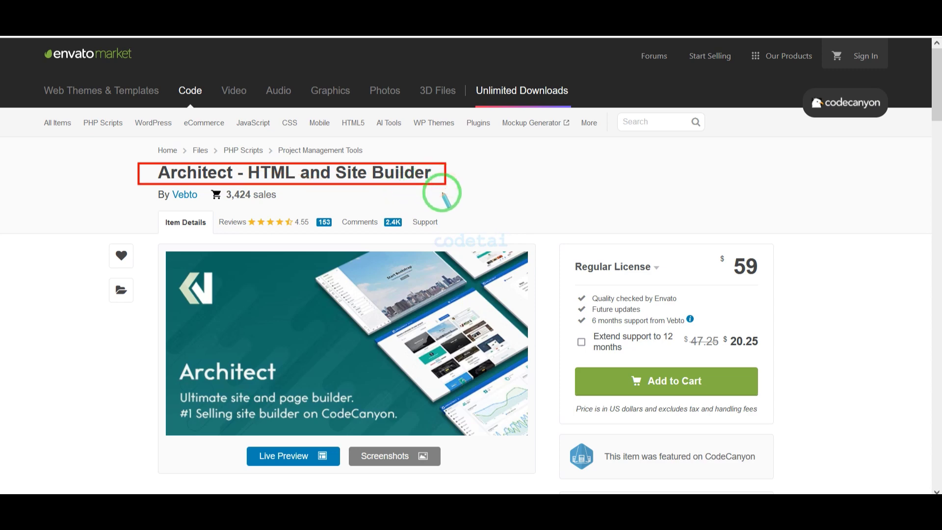
- Scroll through the Architect item page and back up to its title, $59 price and purchase panel
scroll(518, 231, "down", 15)
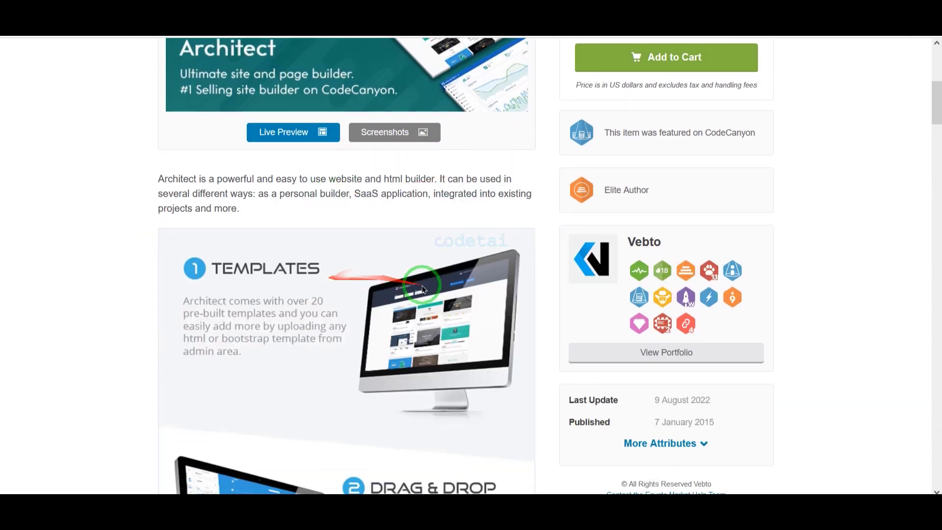
scroll(399, 310, "down", 10)
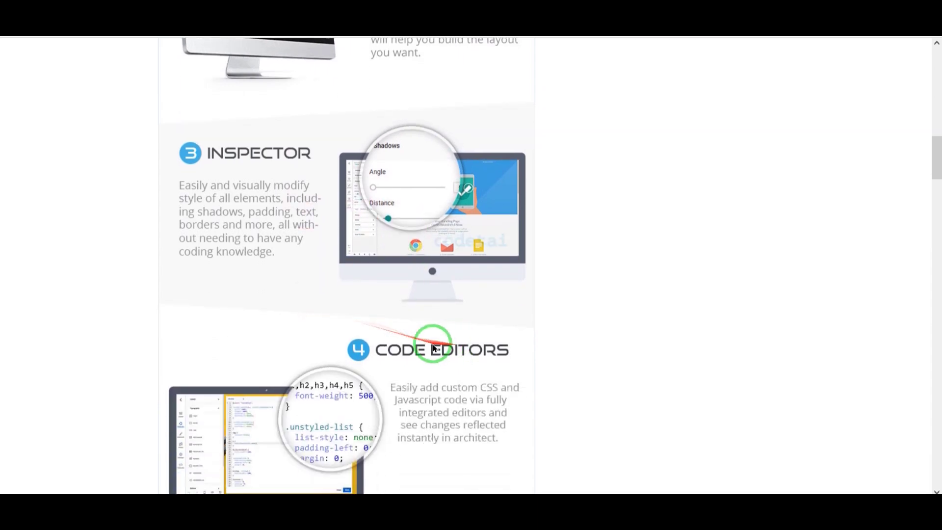
scroll(391, 374, "down", 15)
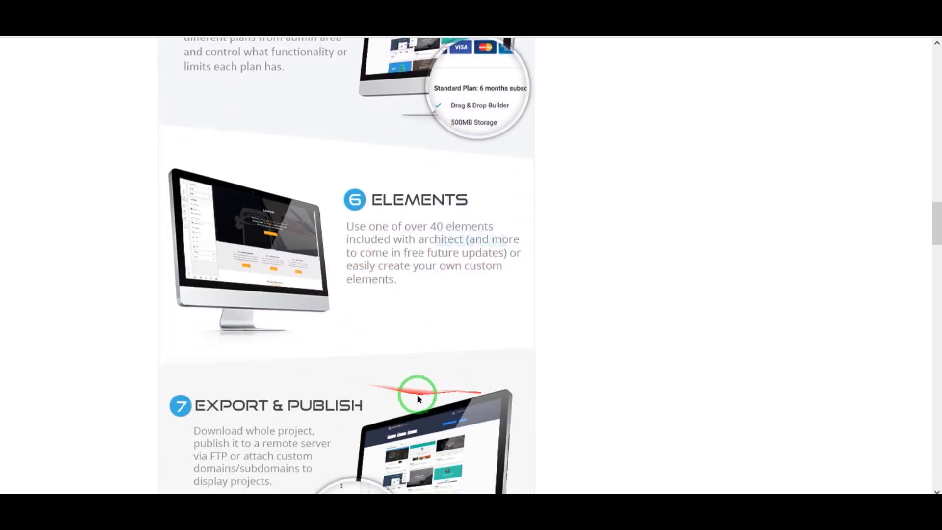
scroll(257, 388, "down", 15)
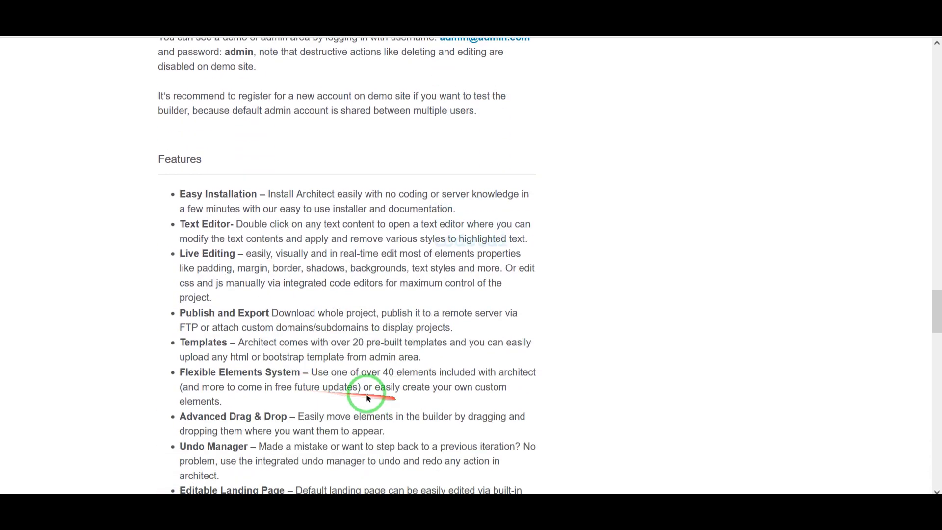
scroll(384, 403, "down", 14)
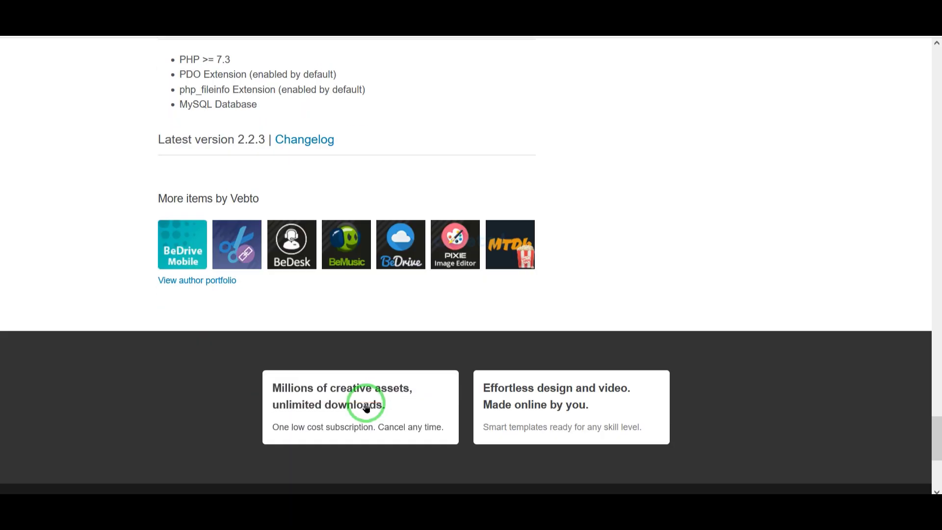
scroll(442, 388, "up", 13)
scroll(439, 379, "up", 18)
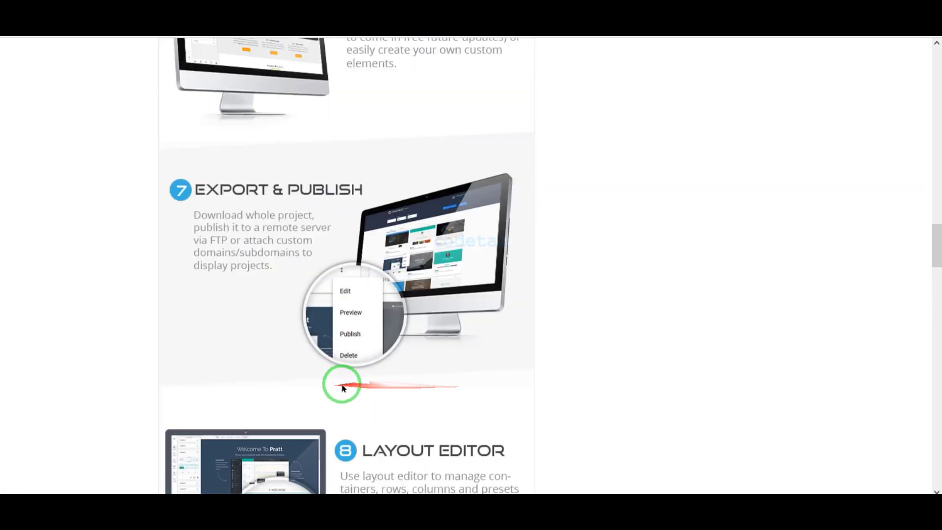
scroll(358, 386, "up", 15)
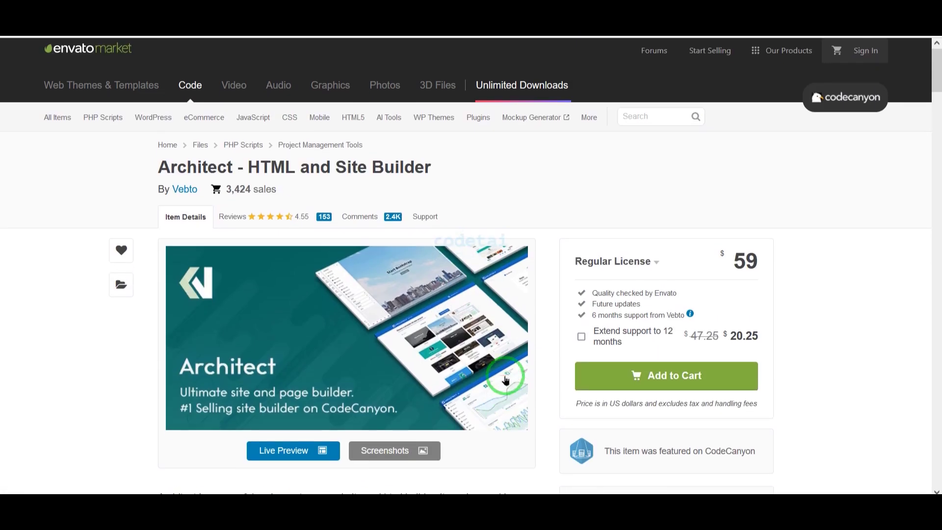
scroll(501, 381, "down", 2)
left_click(539, 335)
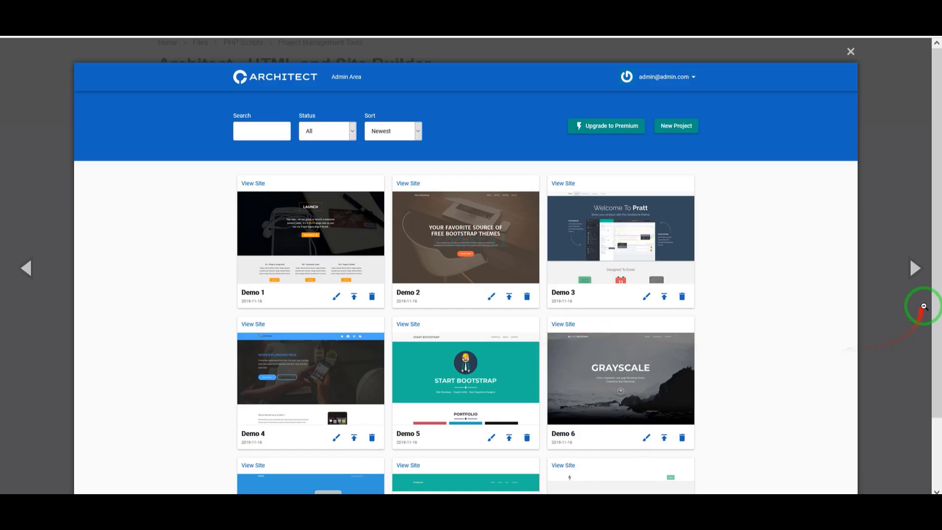
left_click(921, 280)
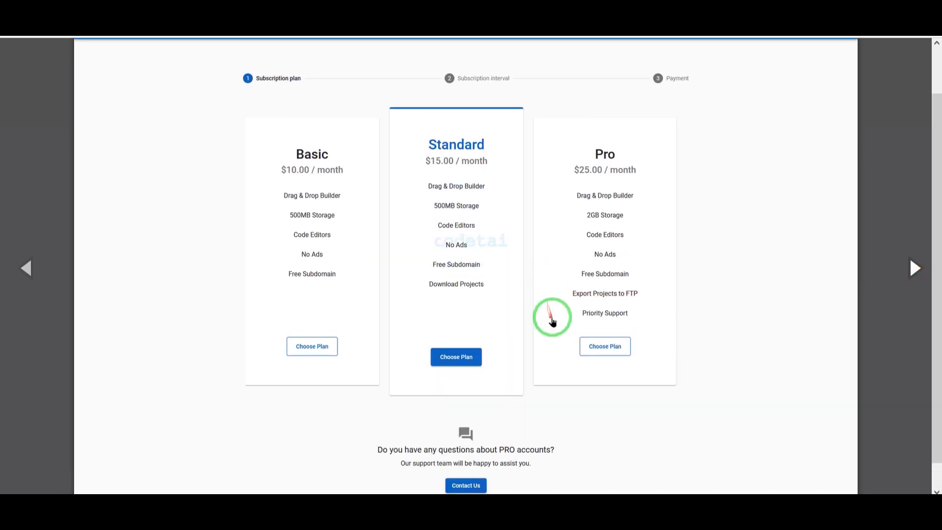
left_click(913, 268)
scroll(687, 329, "down", 2)
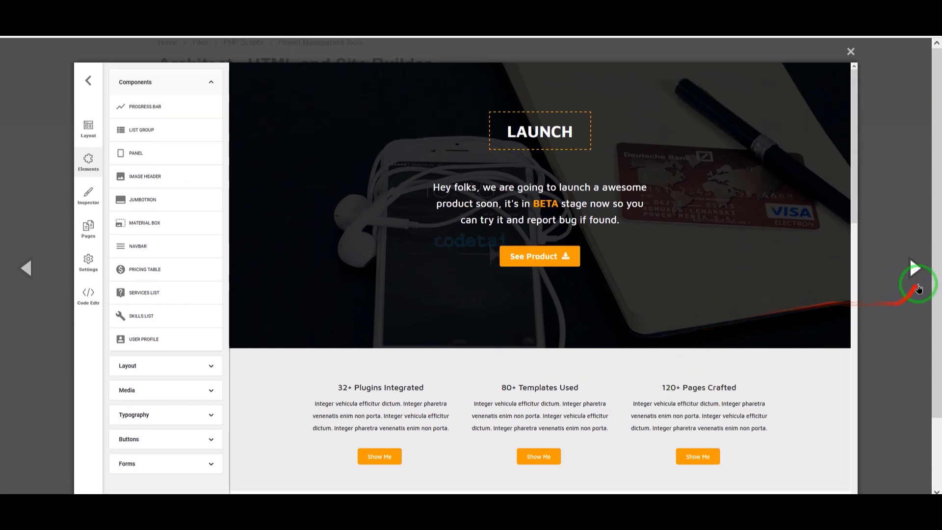
left_click(916, 275)
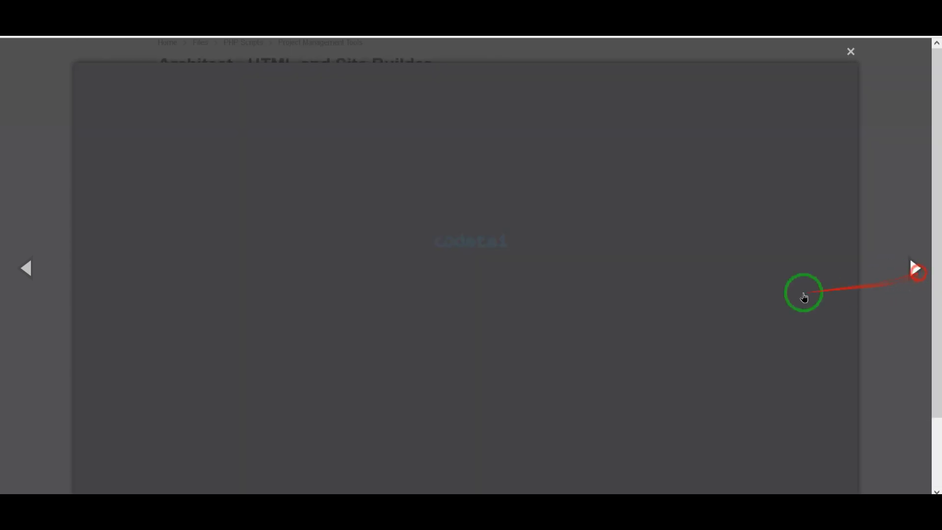
scroll(894, 274, "up", 2)
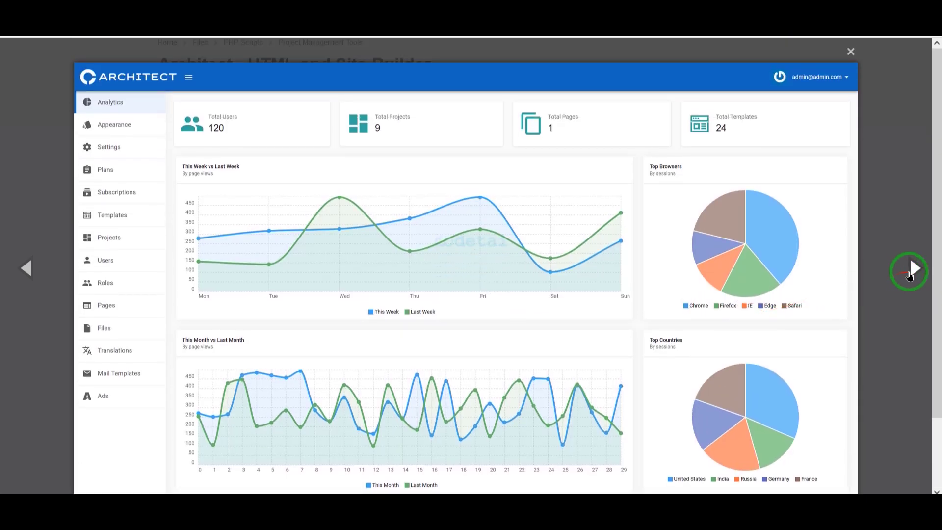
left_click(914, 268)
scroll(685, 324, "down", 1)
scroll(873, 301, "up", 1)
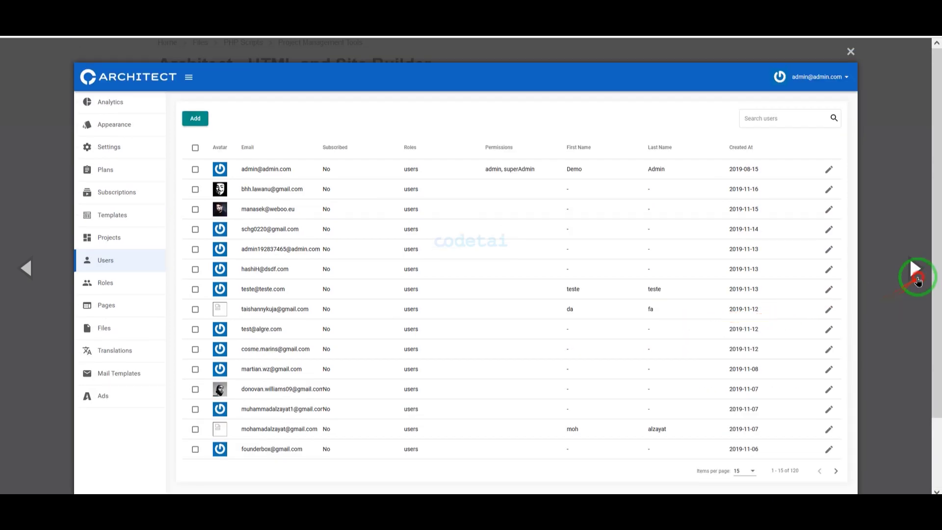
left_click(915, 268)
scroll(692, 338, "down", 1)
scroll(765, 315, "up", 1)
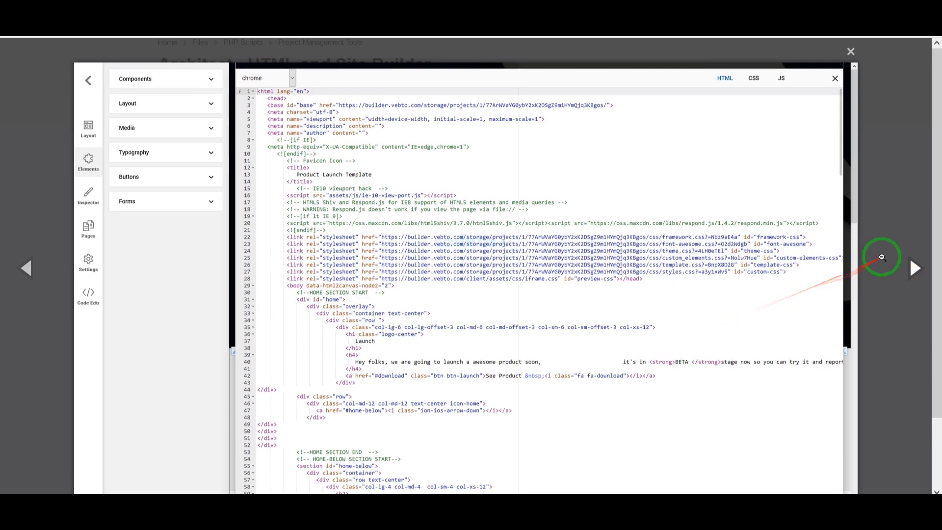
left_click(915, 269)
scroll(696, 309, "down", 1)
scroll(705, 309, "up", 1)
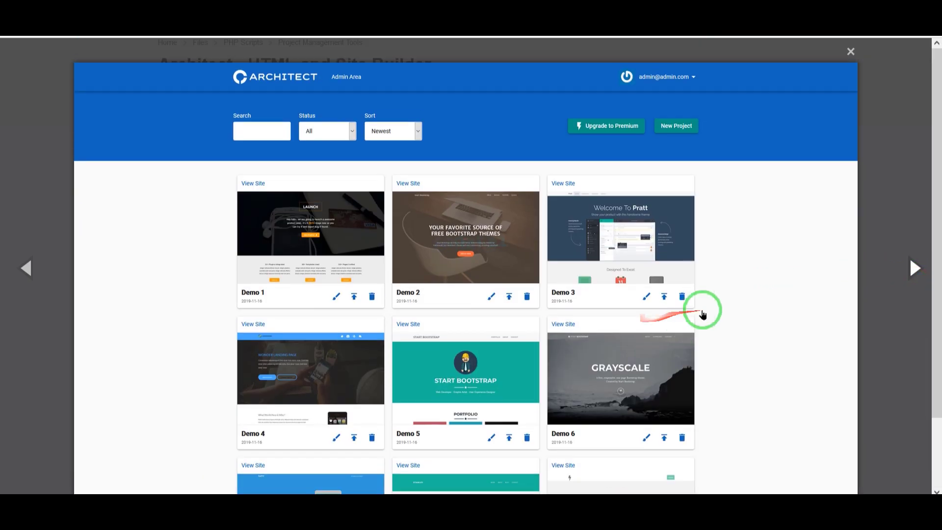
left_click(904, 268)
scroll(810, 236, "down", 1)
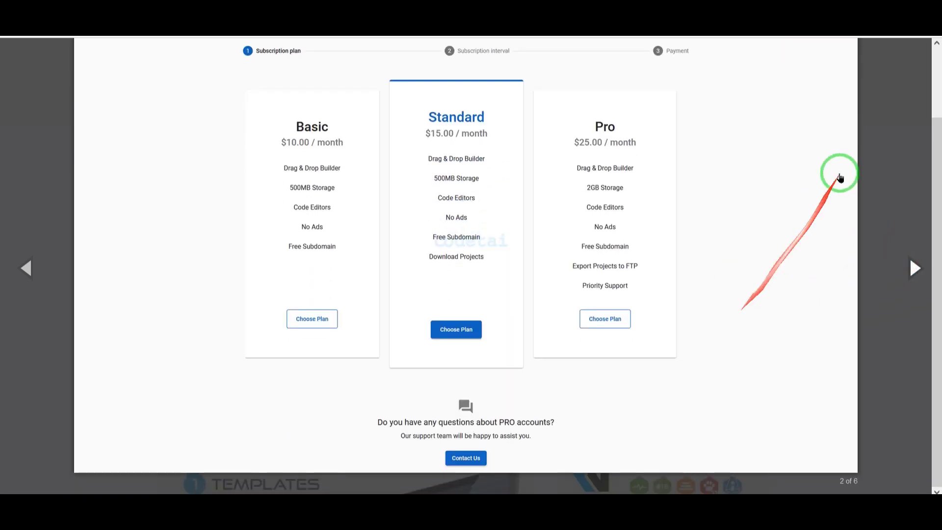
scroll(864, 113, "up", 1)
left_click(860, 54)
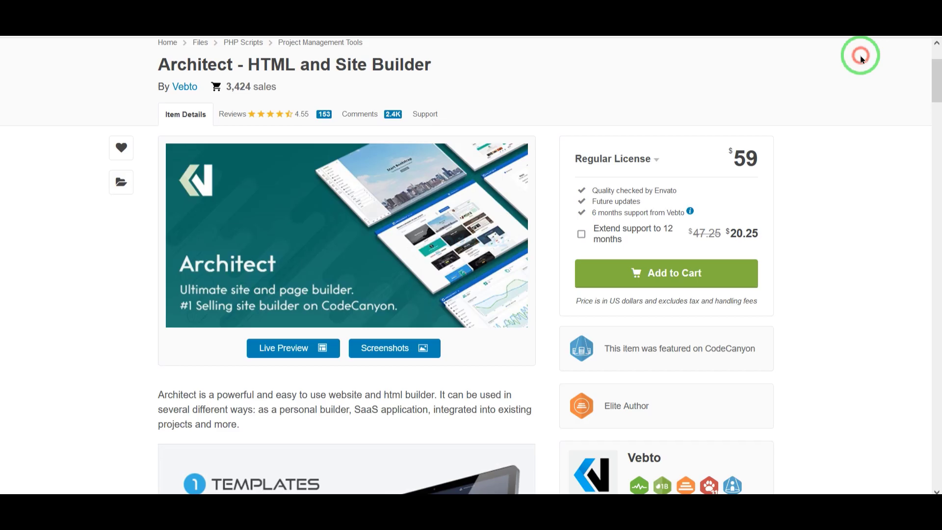
- Scroll the Architect item page to review the Regular license cart at $59
scroll(540, 235, "up", 3)
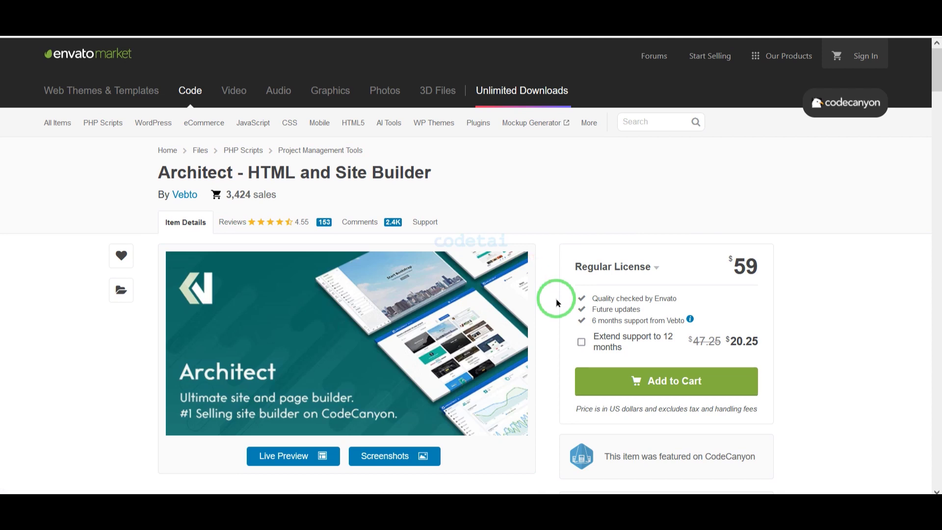
scroll(564, 319, "down", 2)
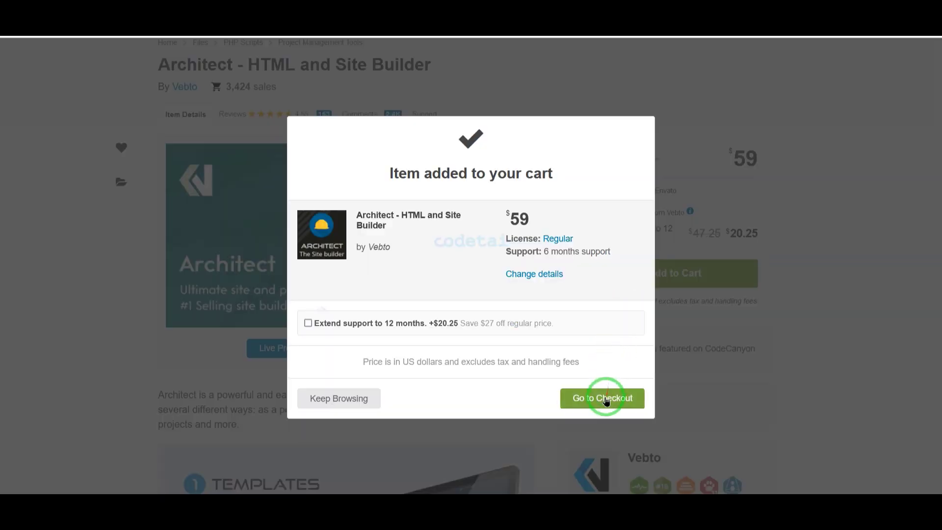
- Review and highlight sections of the checkout's Create Account form
scroll(589, 344, "down", 6)
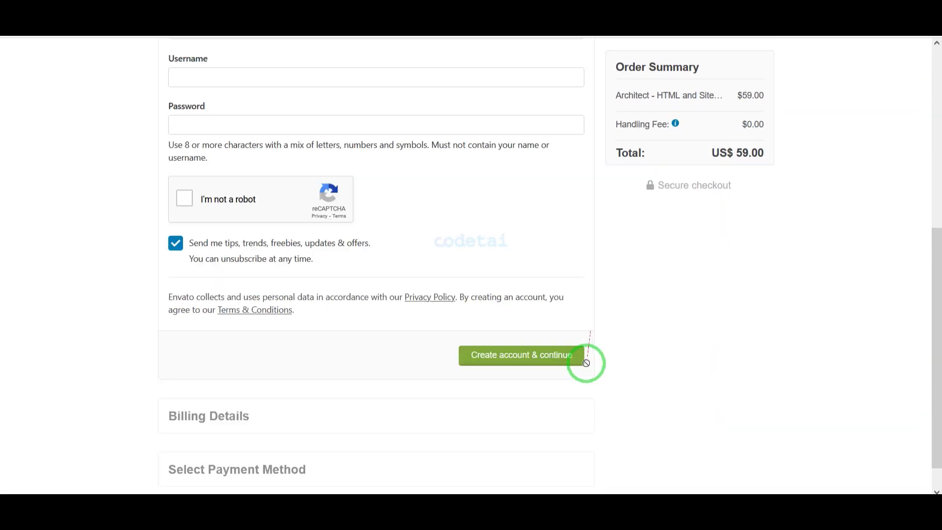
scroll(599, 418, "up", 3)
scroll(618, 417, "up", 4)
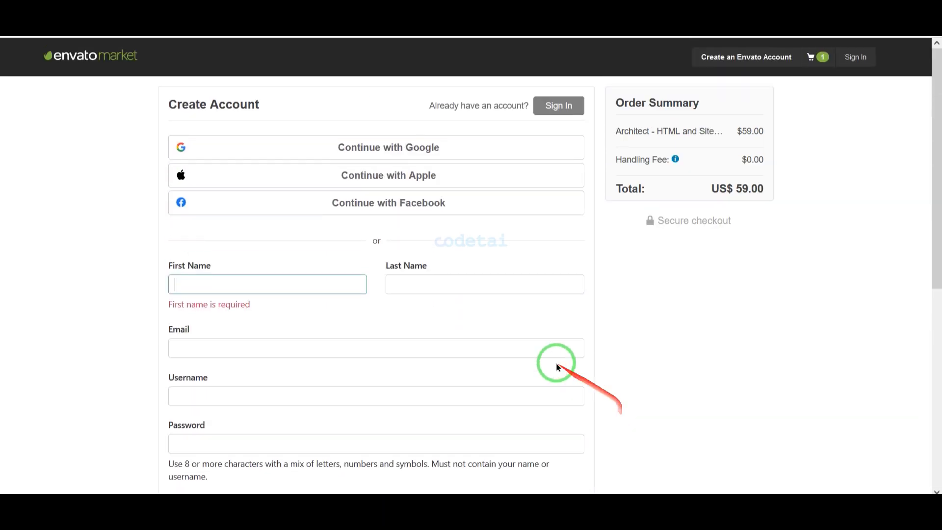
left_click_drag(158, 121, 591, 226)
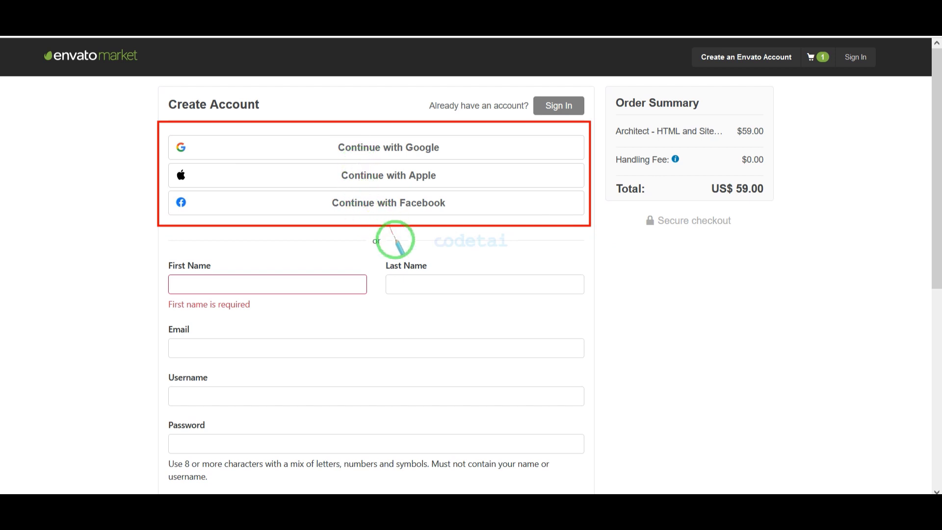
scroll(397, 241, "down", 5)
scroll(397, 243, "up", 3)
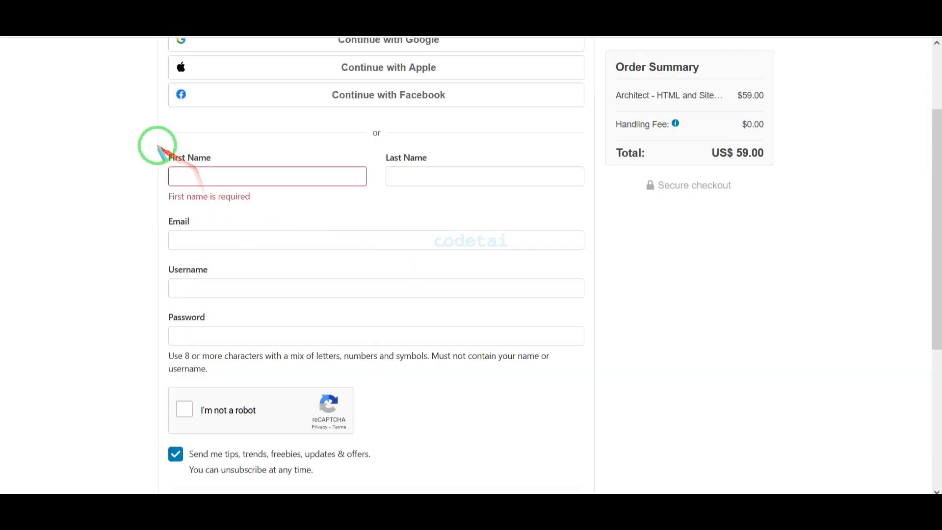
mouse_move(264, 183)
left_mouse_down()
mouse_move(532, 309)
mouse_move(567, 358)
mouse_move(601, 371)
left_mouse_up()
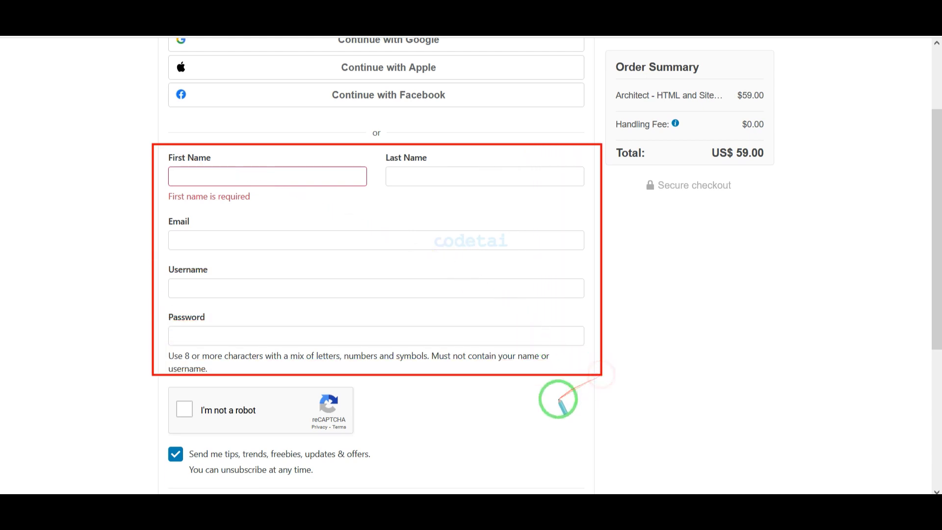
scroll(558, 399, "down", 5)
scroll(549, 395, "up", 7)
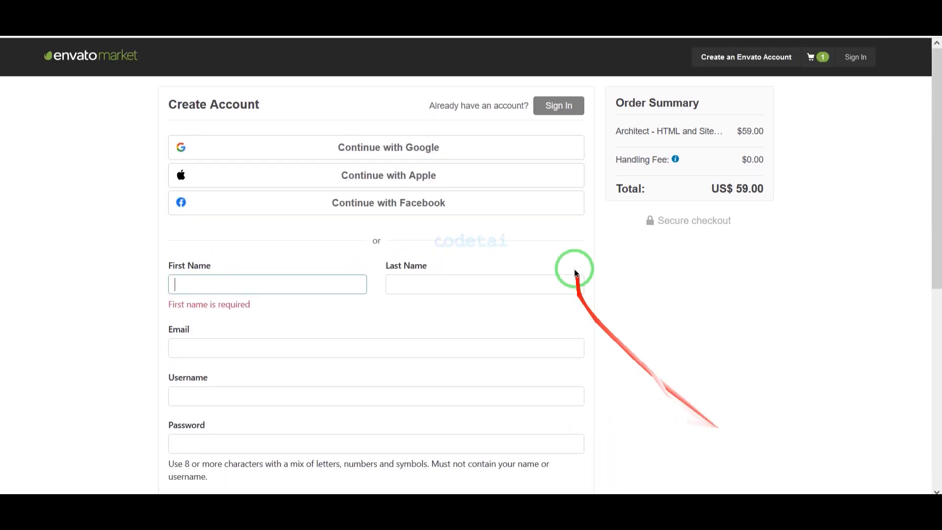
- Sign in to the existing Envato account with its username and password and continue checkout
left_click(565, 106)
left_click(343, 286)
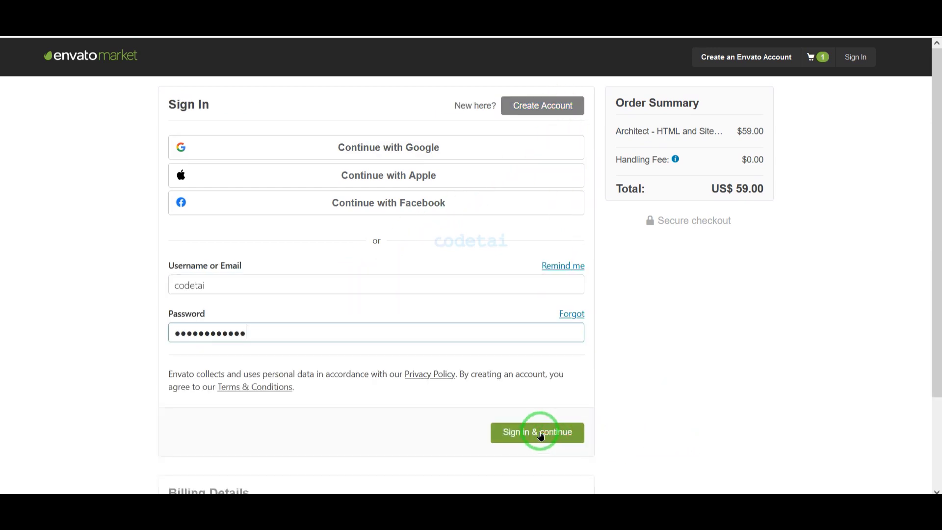
left_click(540, 434)
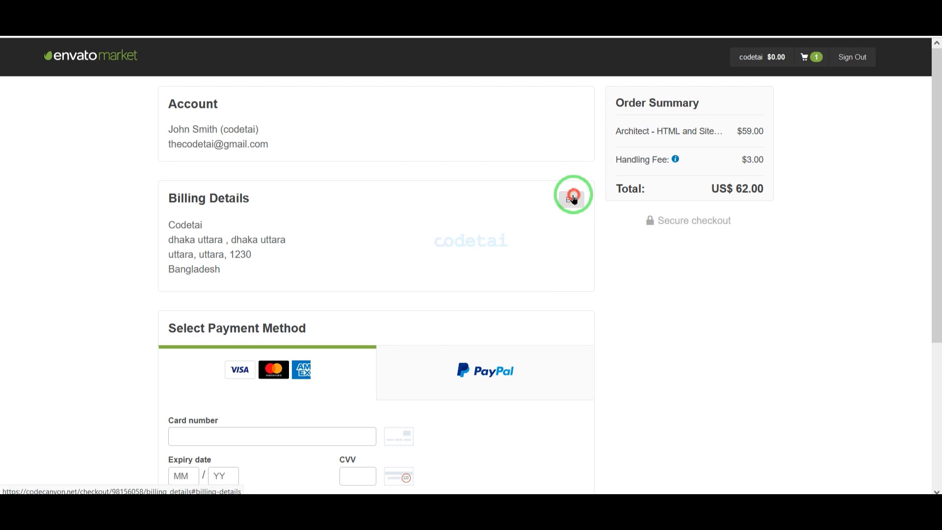
- Confirm the saved billing details and highlight the payment method section
left_click(574, 199)
left_click(549, 384)
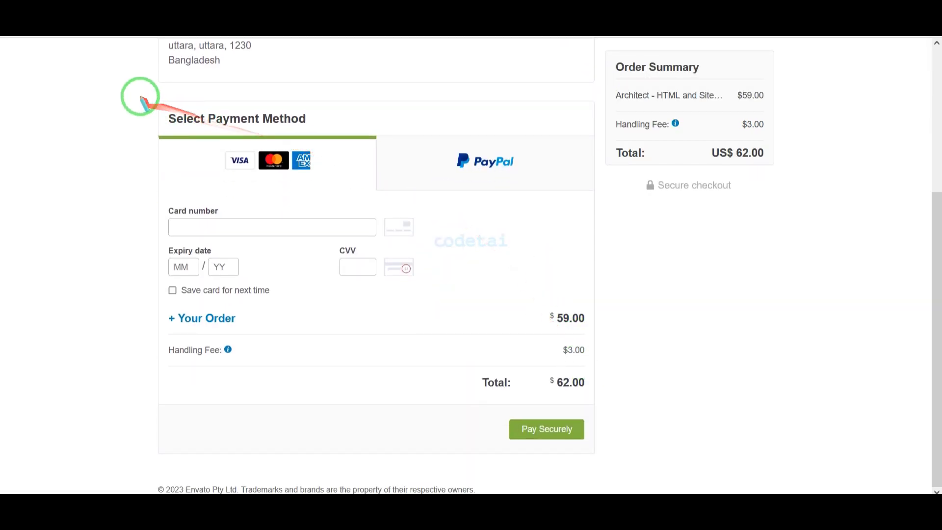
left_click_drag(141, 98, 600, 201)
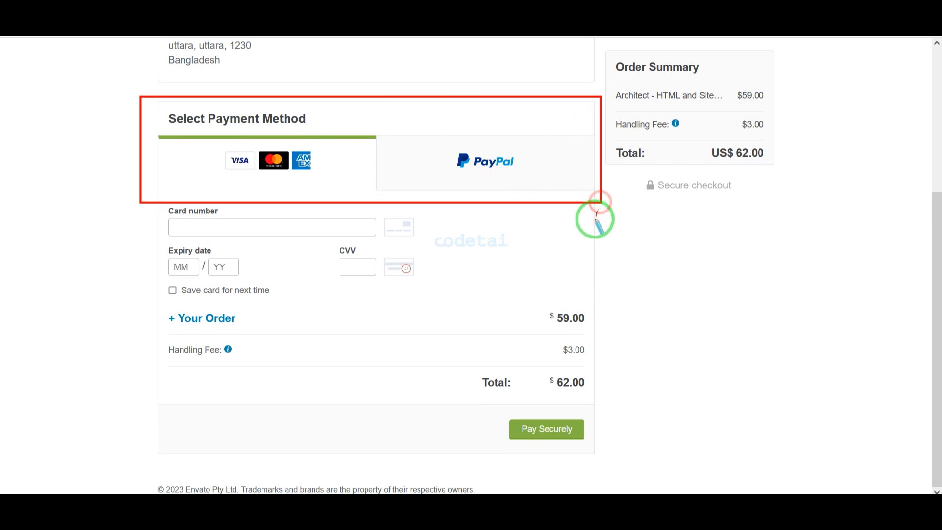
left_click_drag(207, 142, 331, 178)
mouse_move(437, 138)
left_mouse_down()
mouse_move(531, 194)
mouse_move(545, 181)
left_mouse_up()
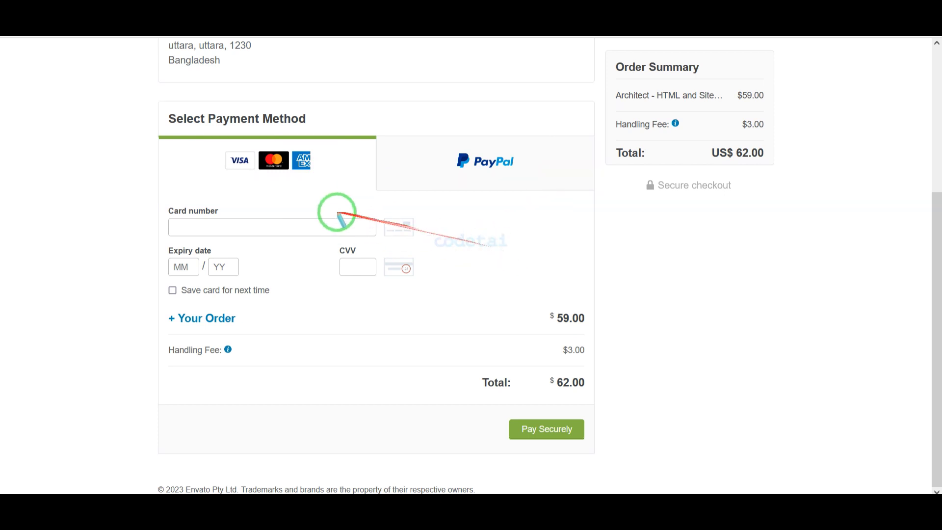
left_click_drag(206, 141, 350, 180)
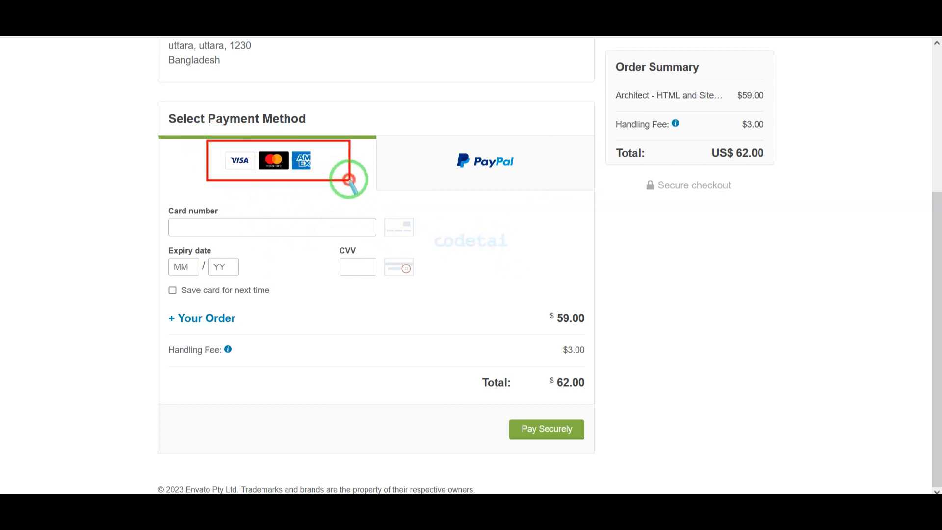
- Enter the card number, expiry month and year, and CVV for the US$ 62.00 order
left_click(282, 227)
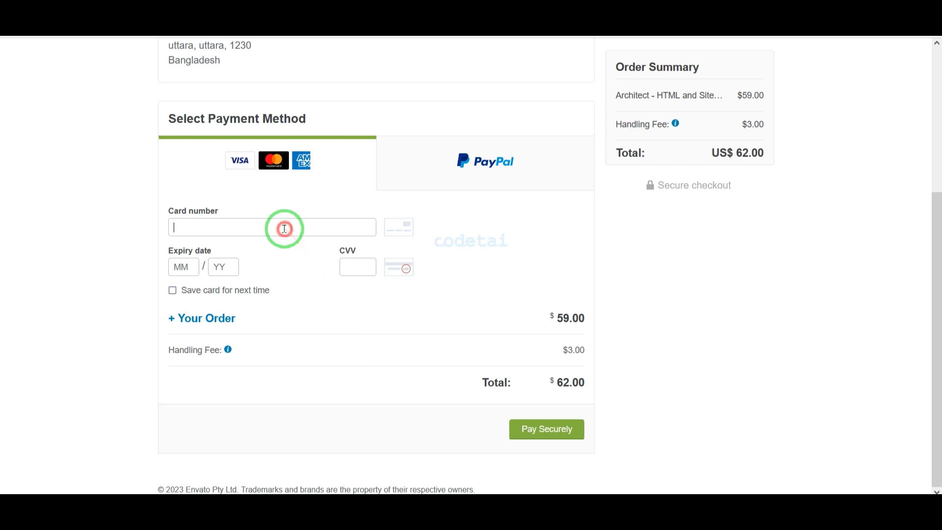
left_click(181, 268)
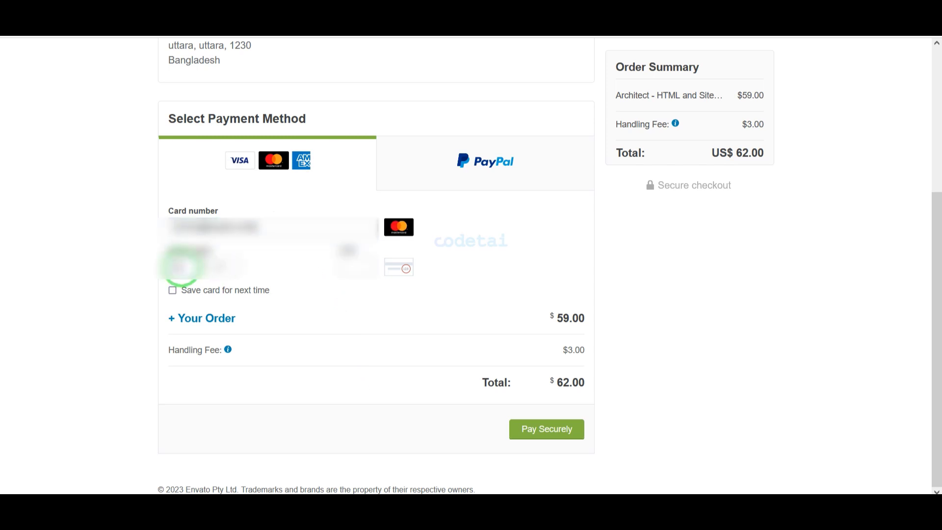
left_click(223, 265)
left_click(347, 269)
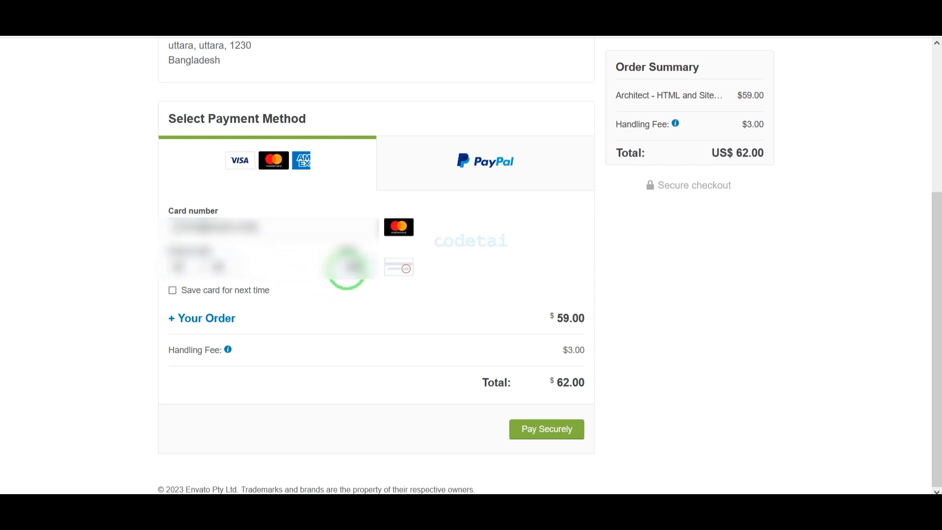
left_click_drag(557, 440, 594, 447)
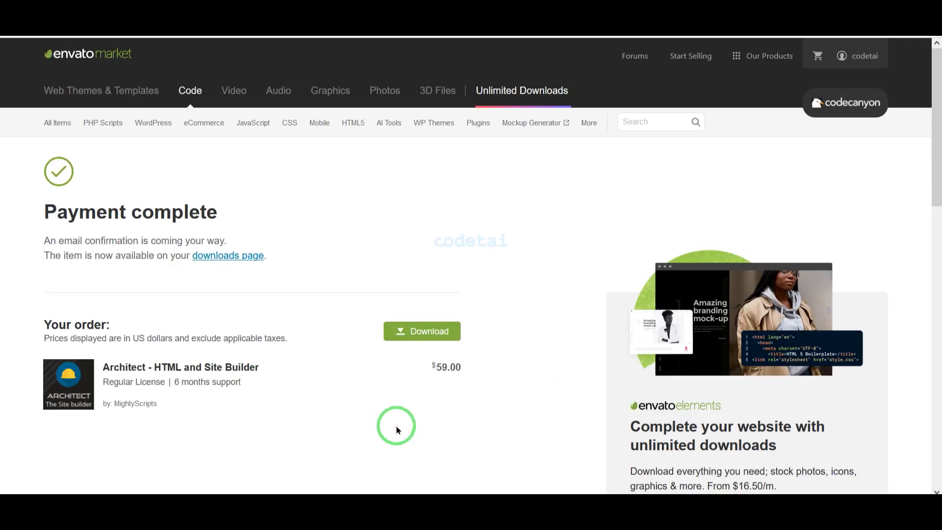
- Go to Downloads and show the download options for Architect - HTML and Site Builder
mouse_move(859, 62)
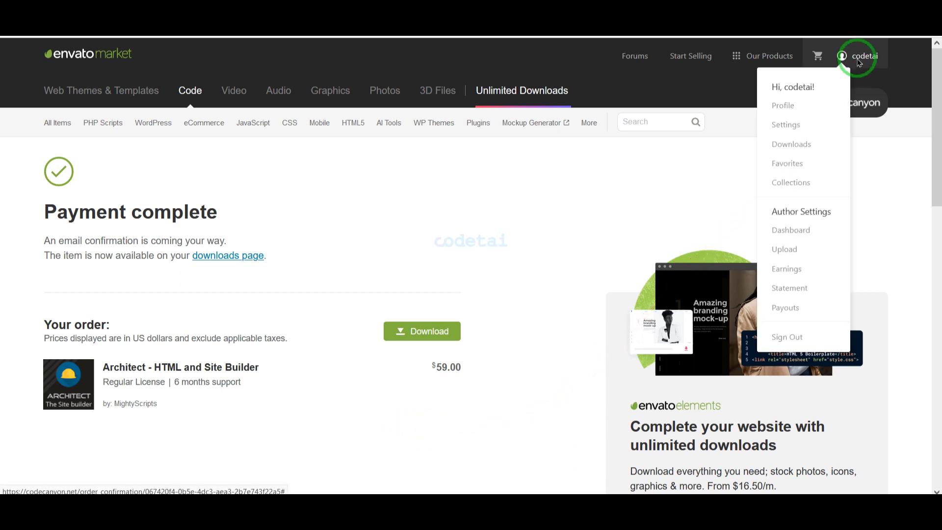
left_click(811, 144)
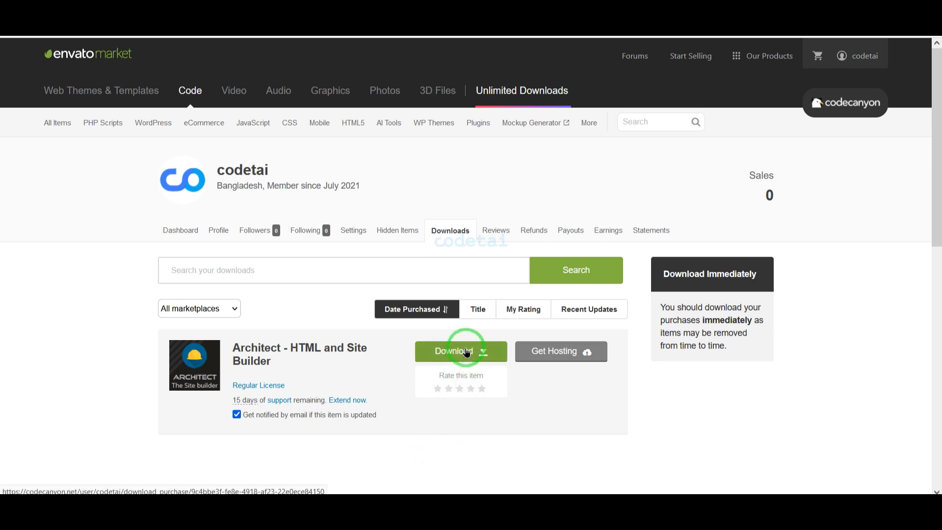
left_click(468, 350)
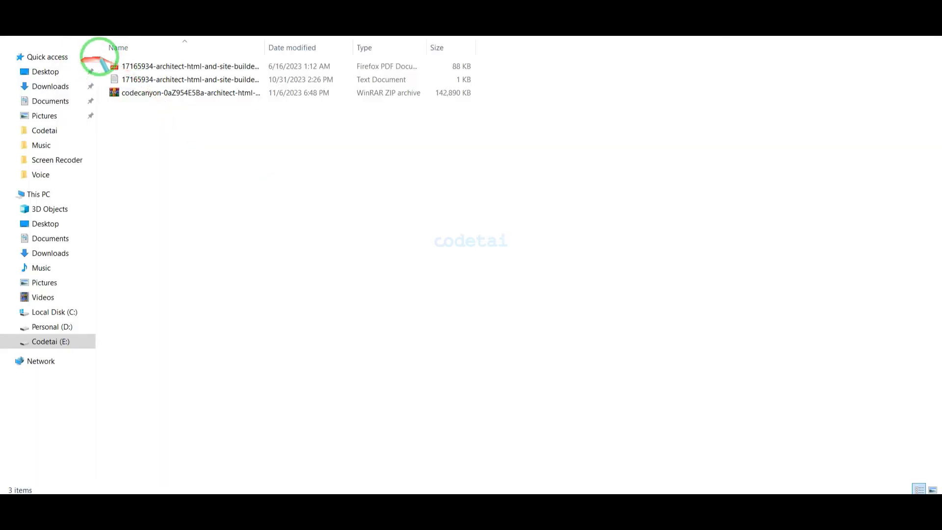
- Draw a box around the downloaded PDF, text file and Architect ZIP
left_click_drag(133, 65, 503, 109)
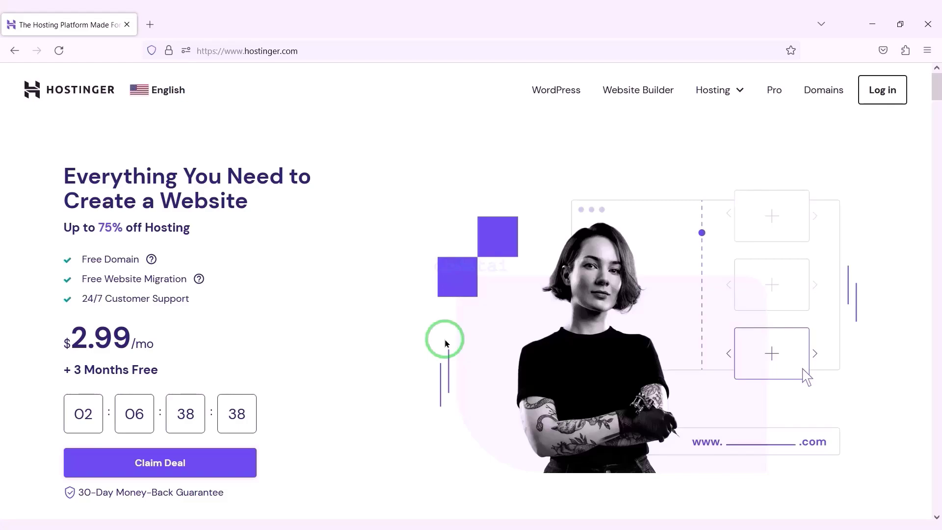
scroll(446, 342, "down", 15)
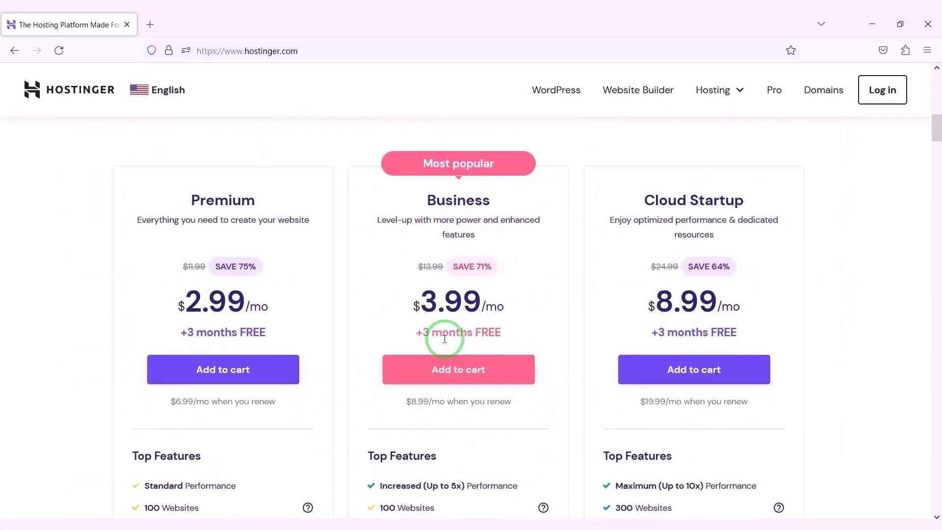
scroll(444, 339, "down", 13)
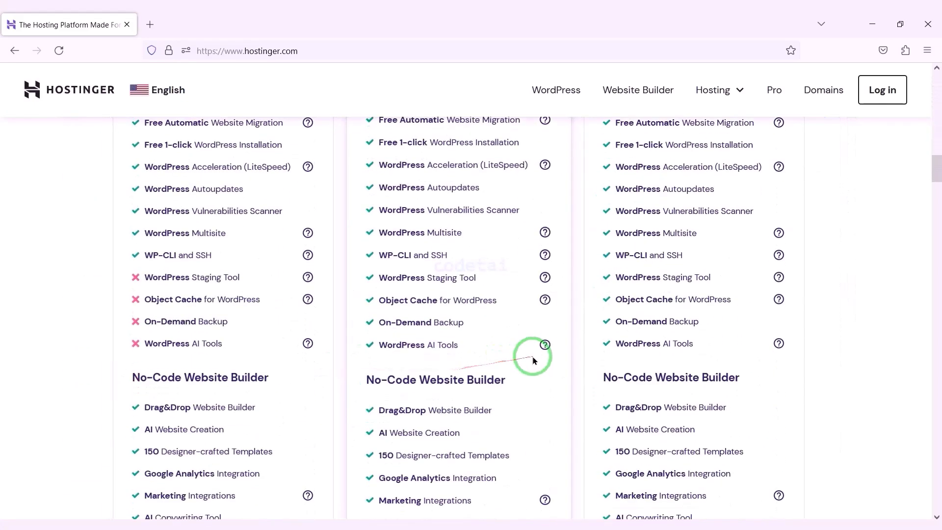
scroll(304, 393, "down", 14)
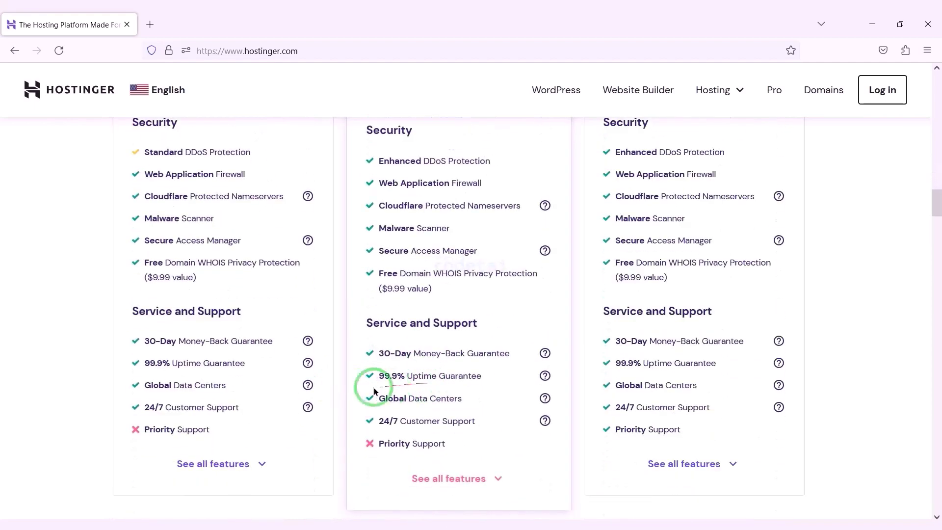
scroll(342, 395, "down", 14)
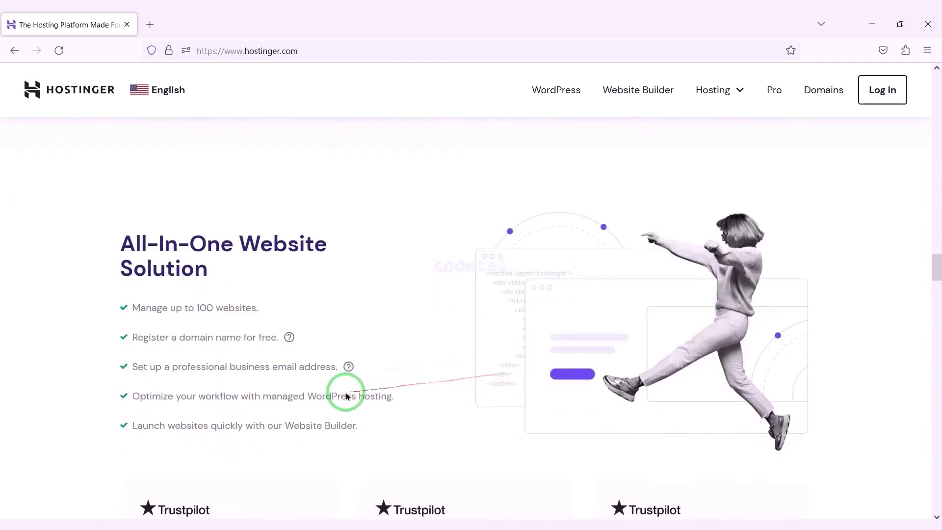
scroll(430, 383, "down", 18)
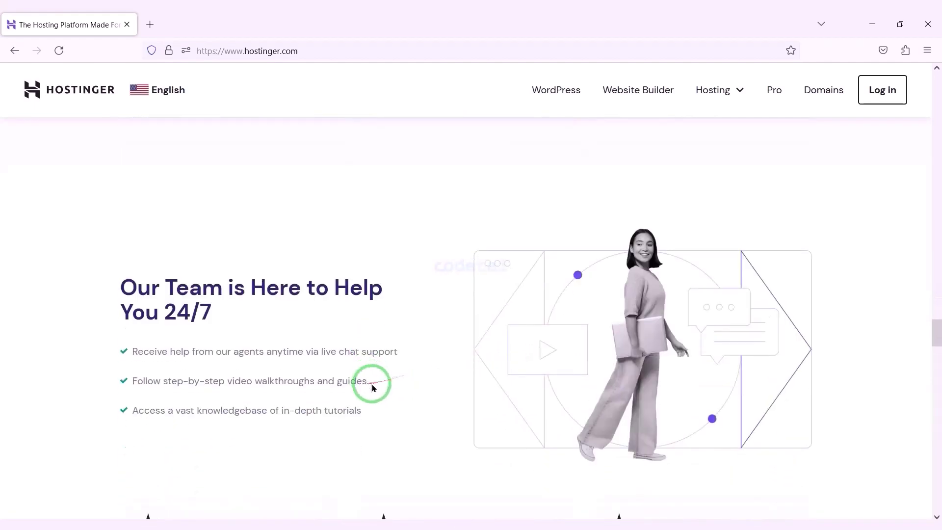
scroll(531, 380, "down", 17)
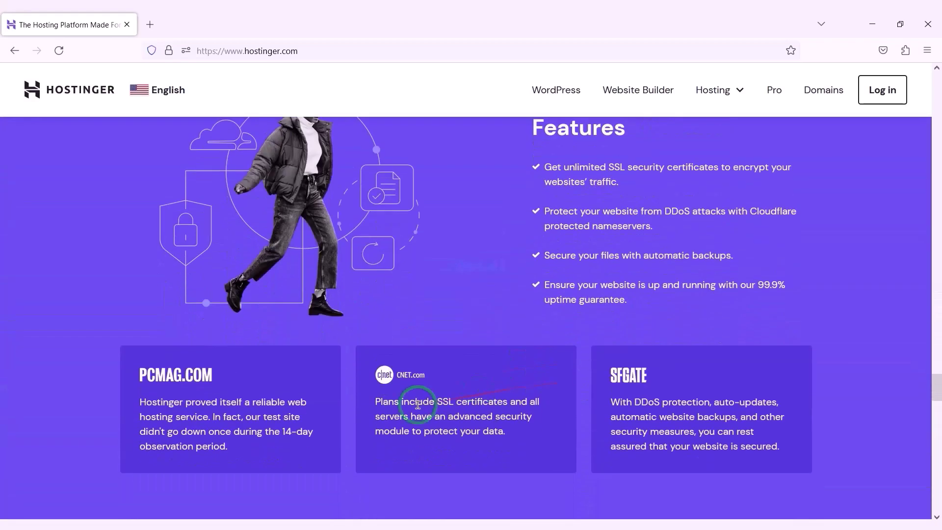
scroll(377, 412, "down", 7)
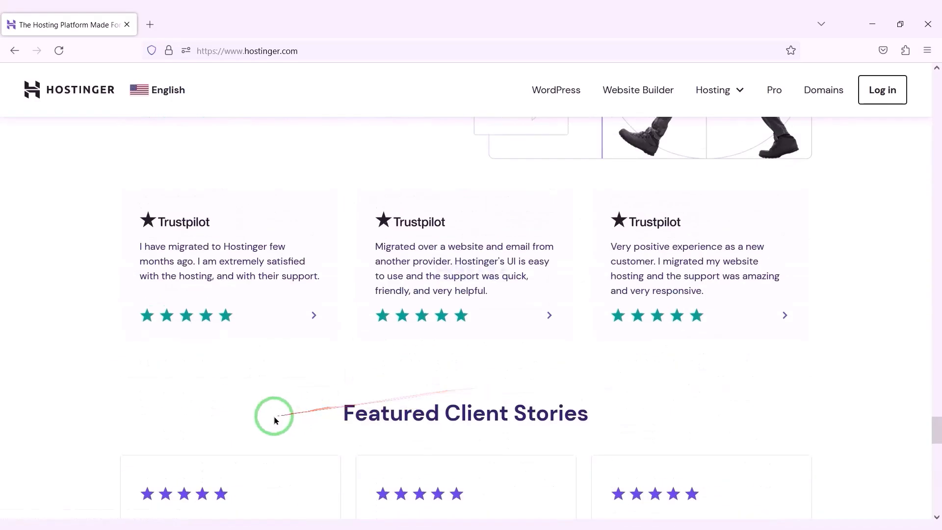
scroll(366, 412, "up", 20)
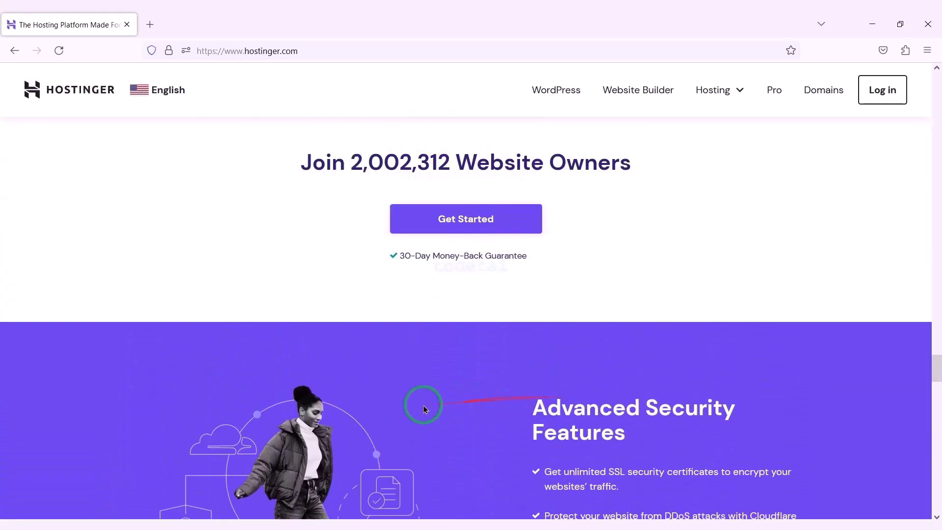
scroll(287, 429, "up", 20)
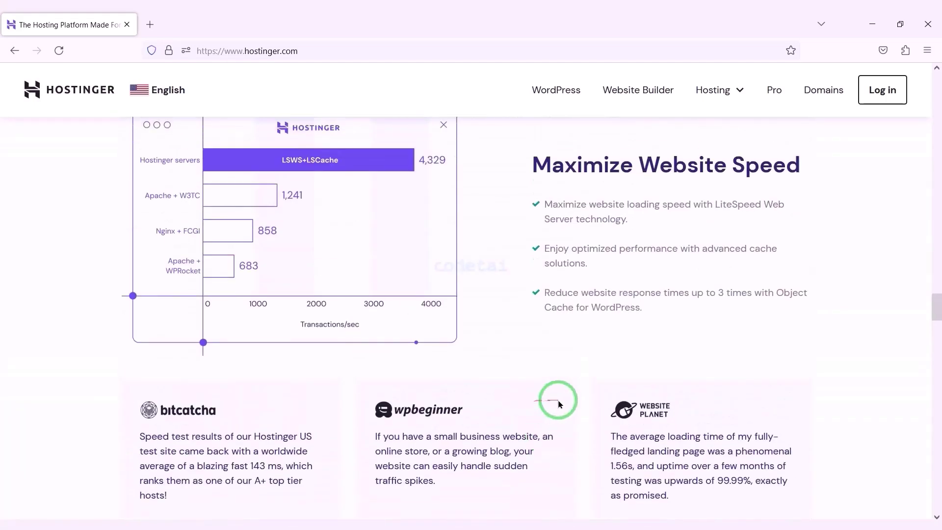
scroll(549, 406, "up", 20)
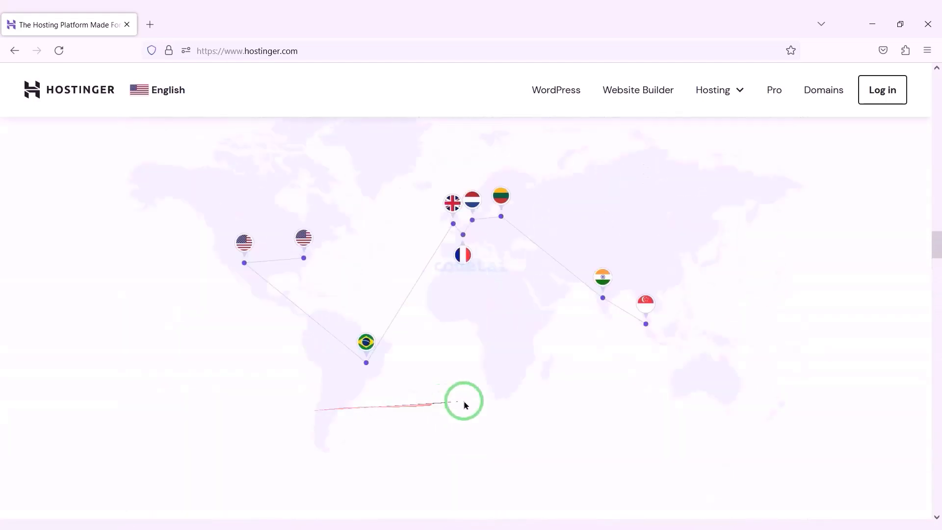
scroll(518, 401, "up", 20)
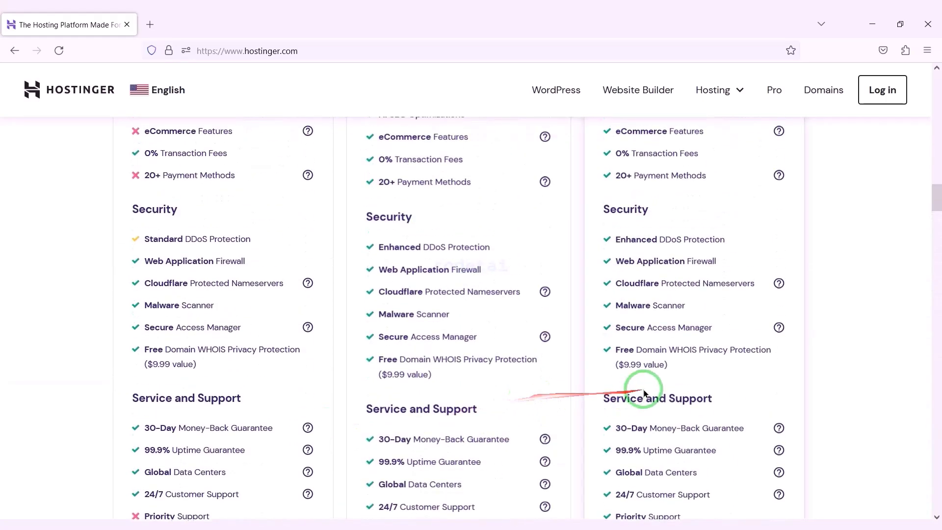
scroll(251, 393, "up", 15)
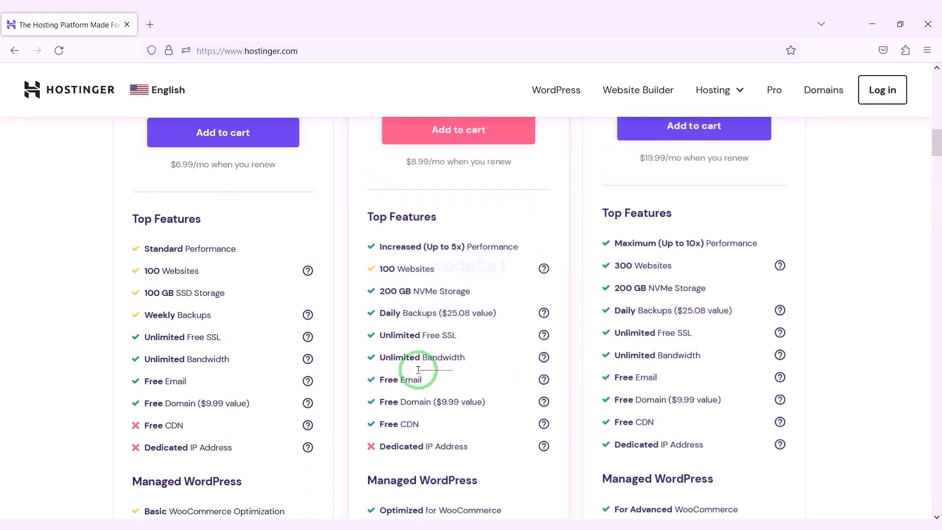
scroll(308, 385, "up", 15)
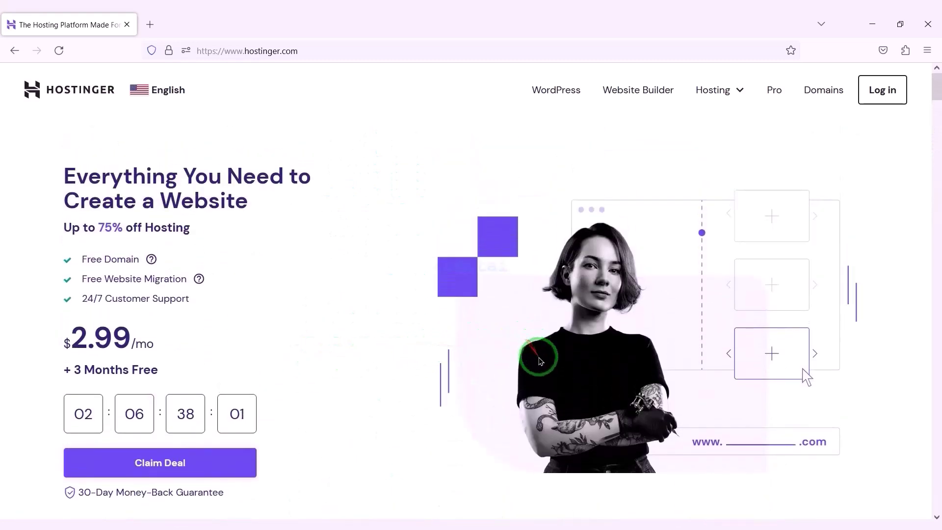
- Open Hostinger's Web Hosting plans page and scroll to the plan cards
left_click(721, 90)
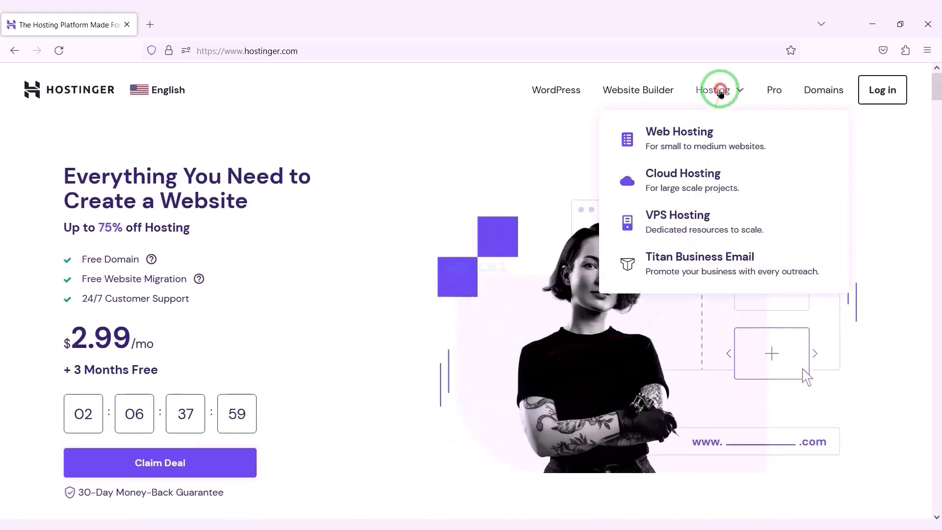
left_click(694, 140)
scroll(558, 234, "down", 10)
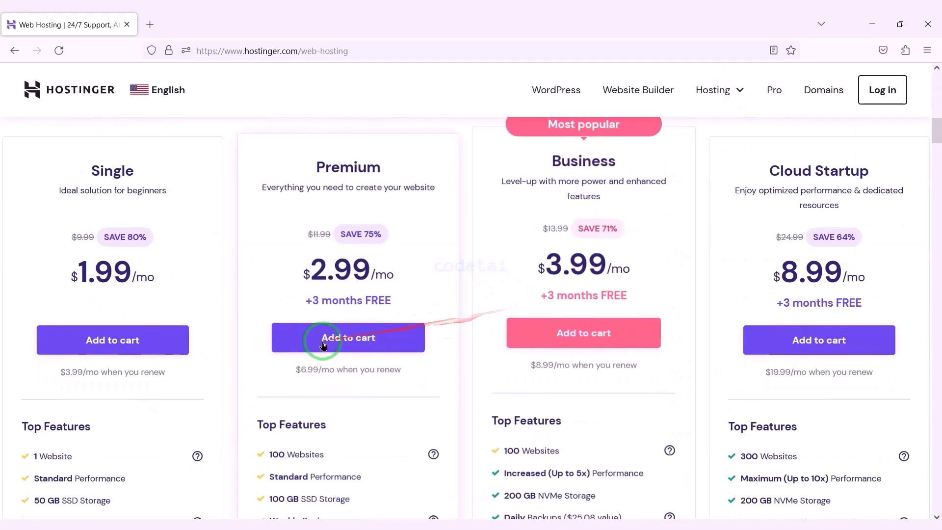
scroll(323, 346, "down", 6)
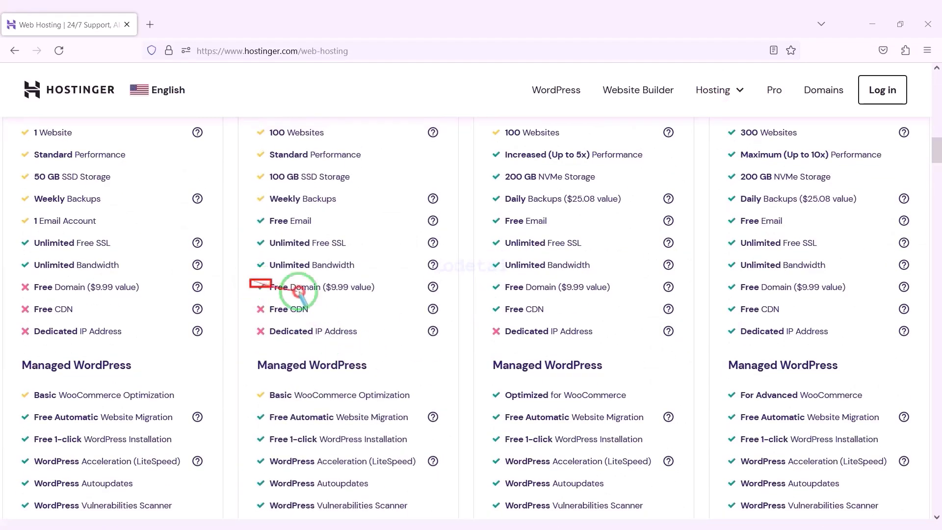
- Outline the Free Domain and 30-Day Money-Back Guarantee rows across plans, then clear them
left_click_drag(486, 281, 673, 295)
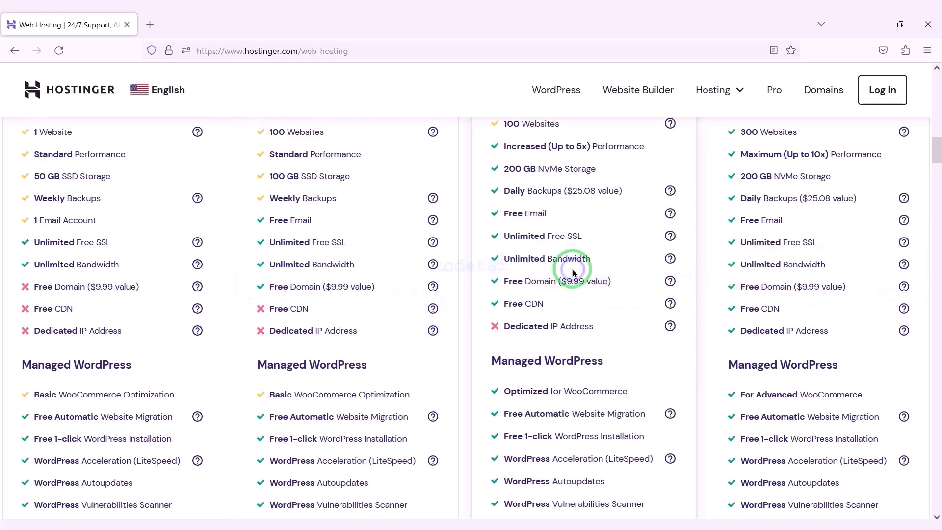
scroll(572, 269, "down", 6)
scroll(337, 364, "down", 10)
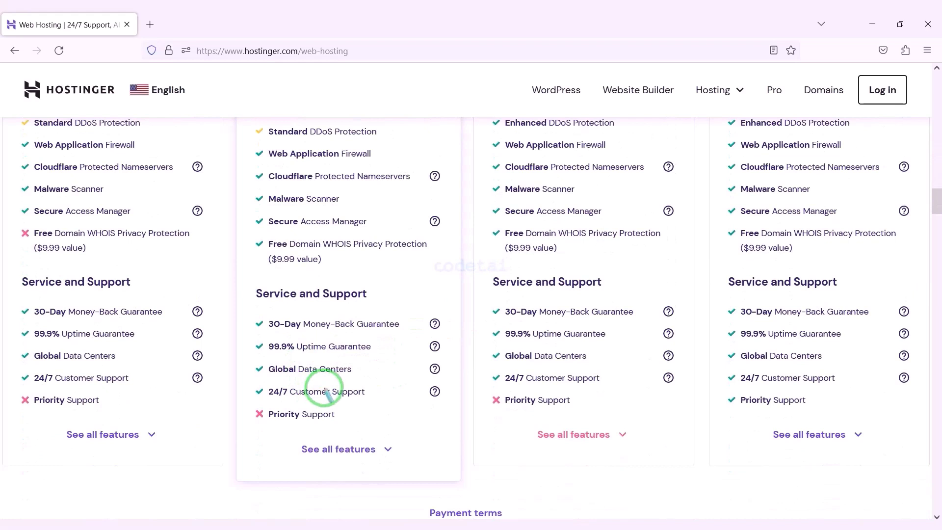
mouse_move(14, 304)
left_mouse_down()
mouse_move(219, 311)
mouse_move(218, 319)
mouse_move(684, 321)
left_mouse_up()
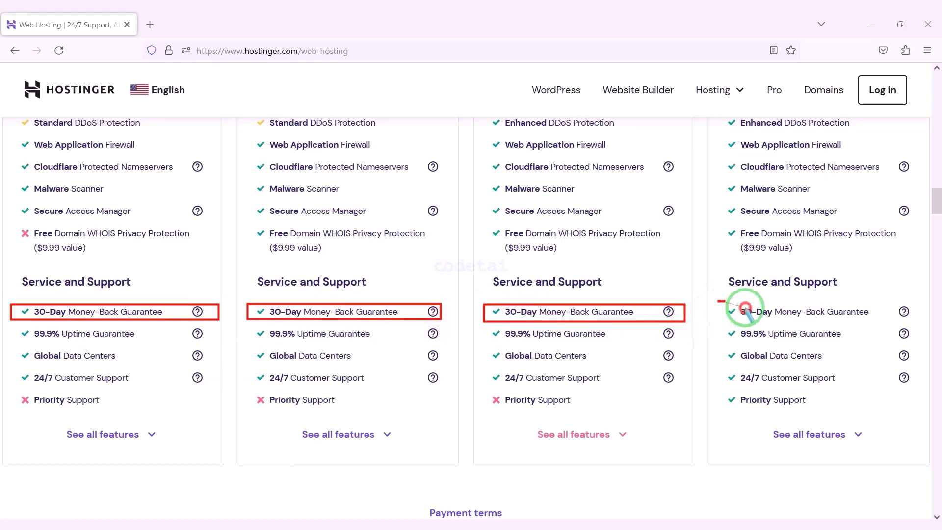
left_click_drag(746, 311, 914, 321)
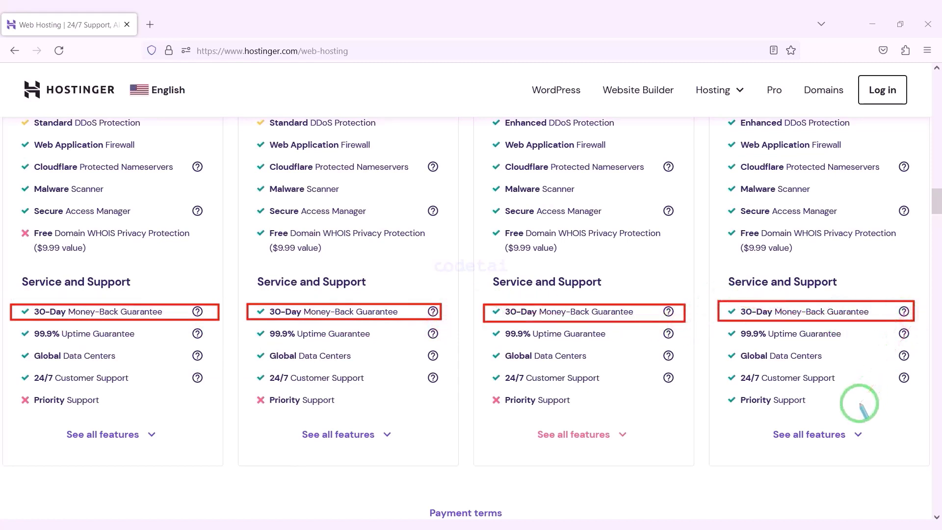
key("Escape")
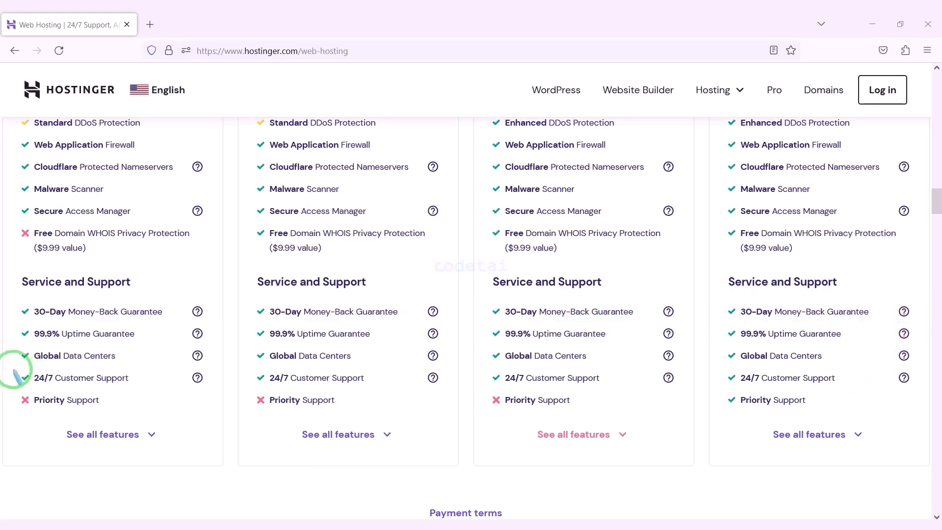
- Outline the 24/7 Customer Support rows on the Single and Premium plans
left_click_drag(13, 370, 207, 386)
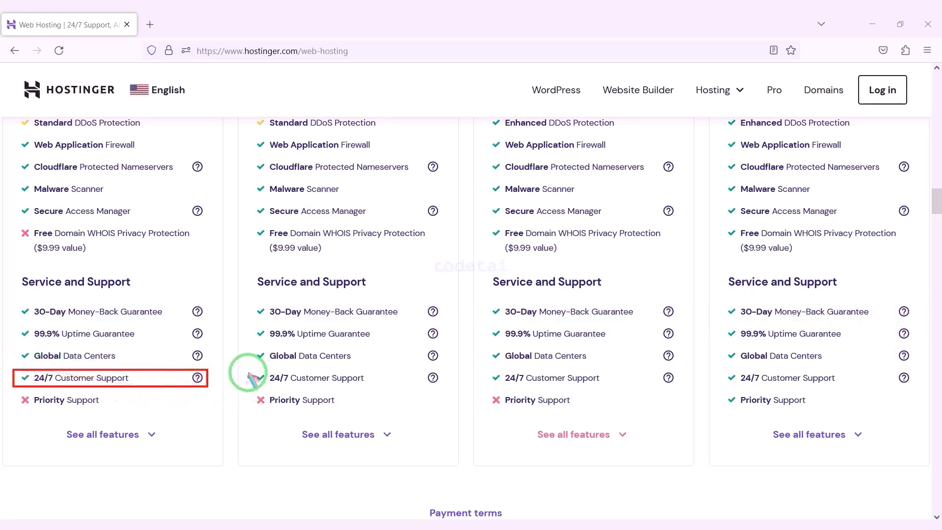
left_click_drag(274, 374, 924, 388)
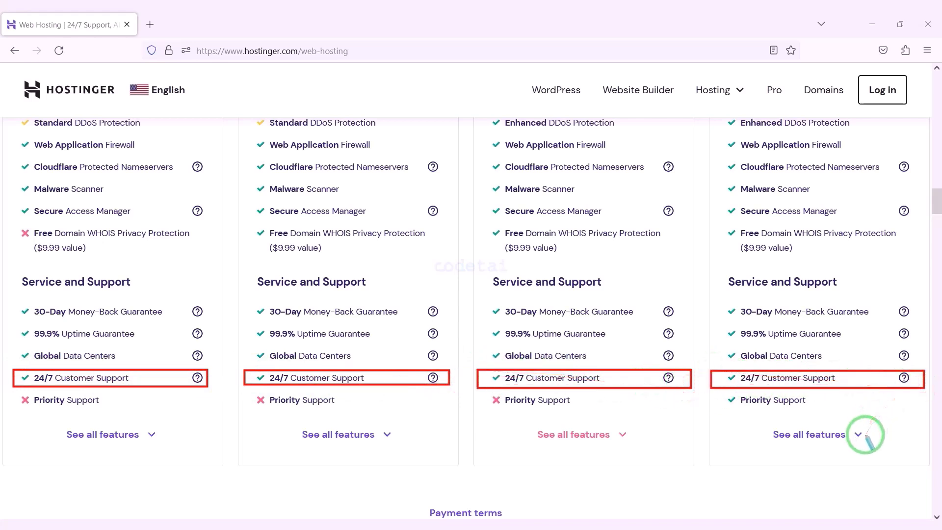
key("Escape")
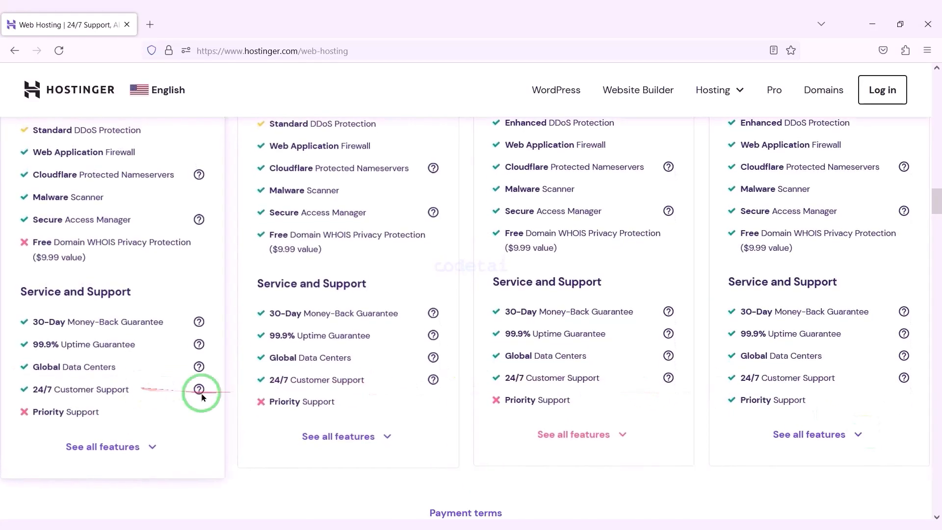
scroll(785, 412, "up", 15)
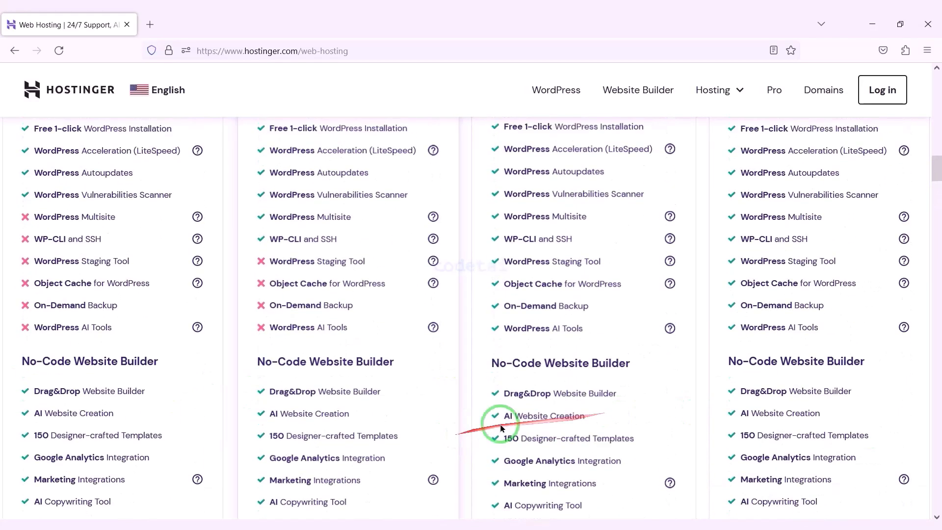
scroll(569, 412, "up", 10)
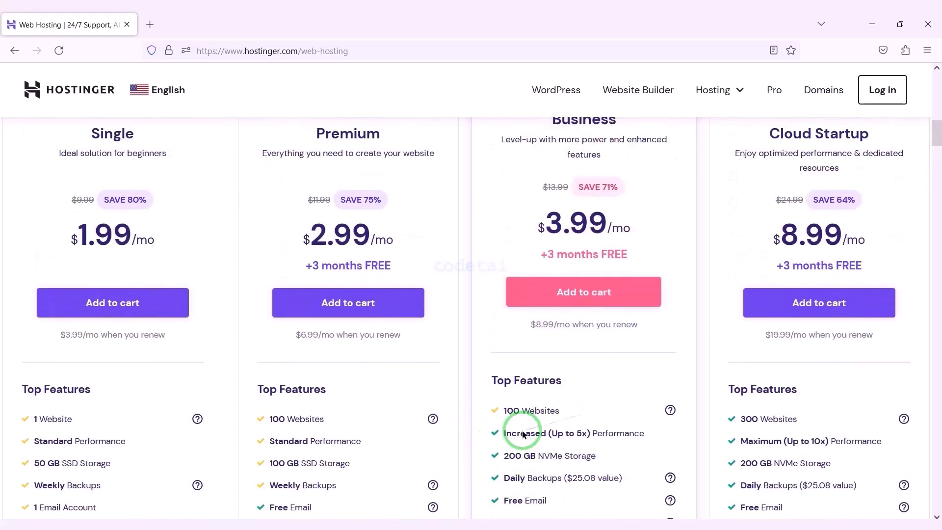
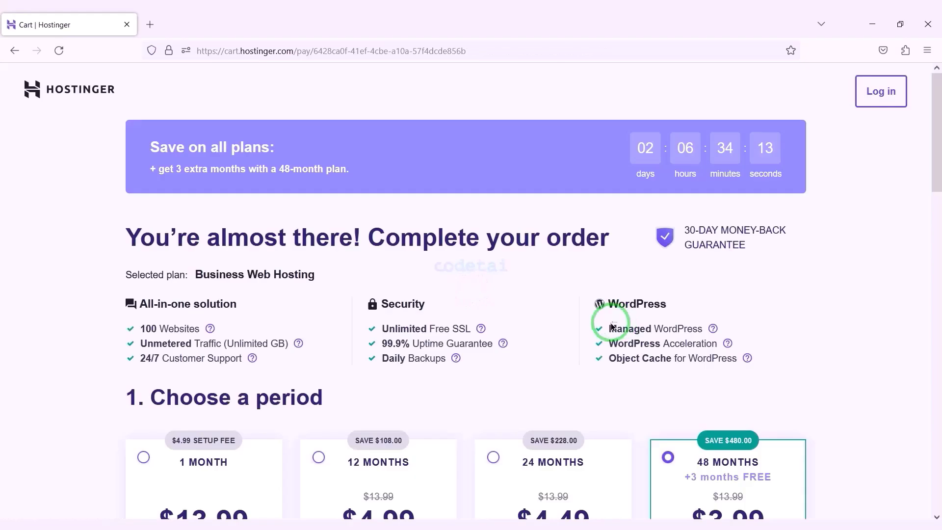
- Pick the 12-month period and sign in with Google, bringing the total to $59.88 at 64% off
left_click(320, 243)
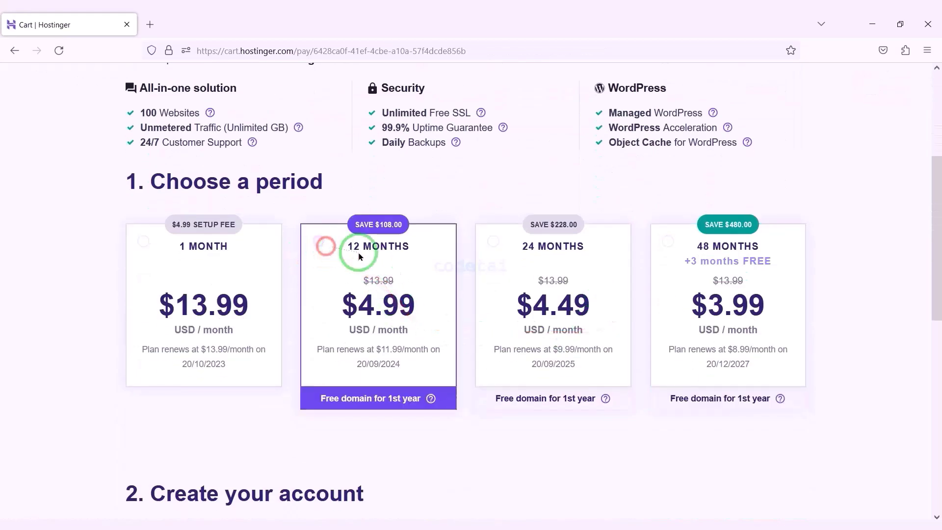
scroll(526, 293, "down", 6)
mouse_move(98, 200)
left_mouse_down()
mouse_move(786, 275)
mouse_move(844, 272)
left_mouse_up()
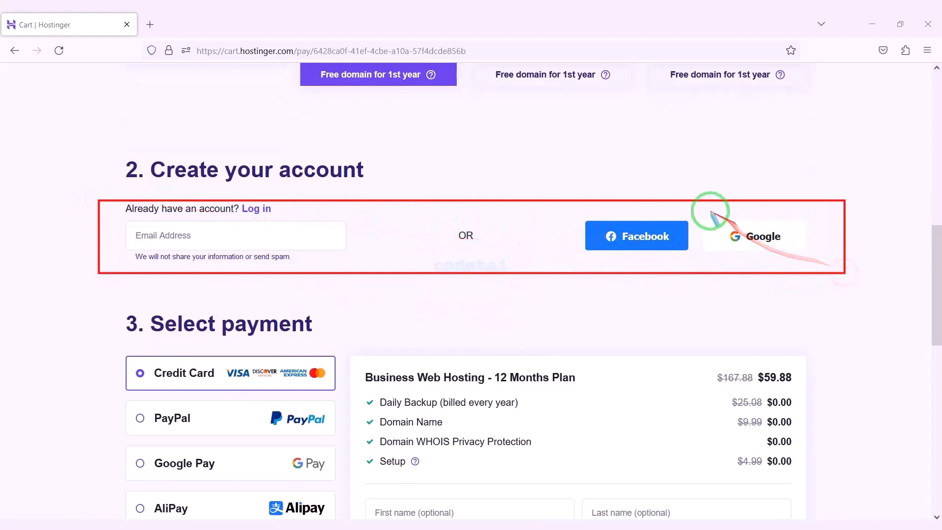
left_click(798, 248)
left_click(412, 270)
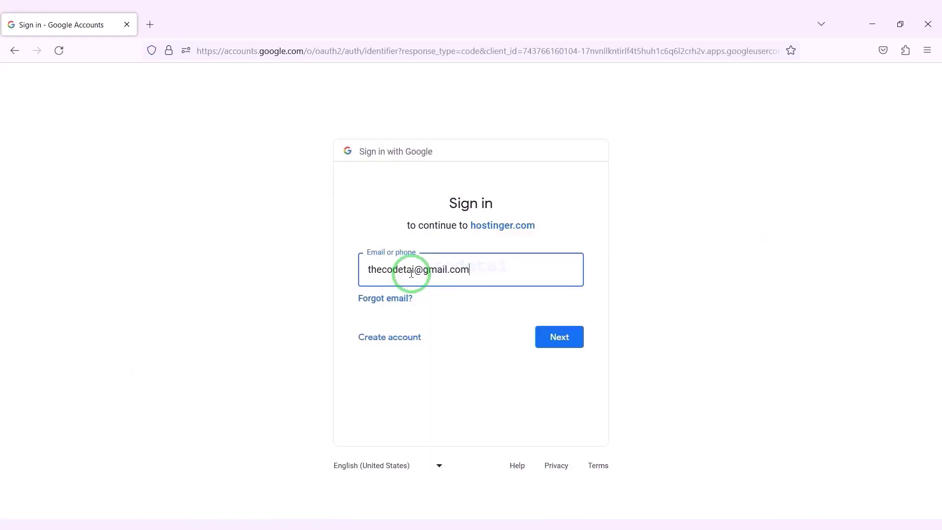
left_click(552, 327)
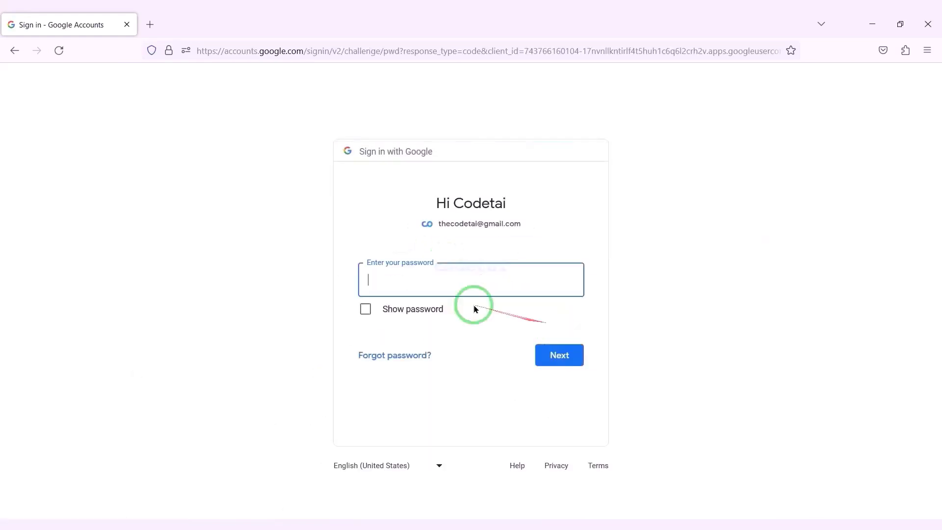
key("Return")
left_click(561, 297)
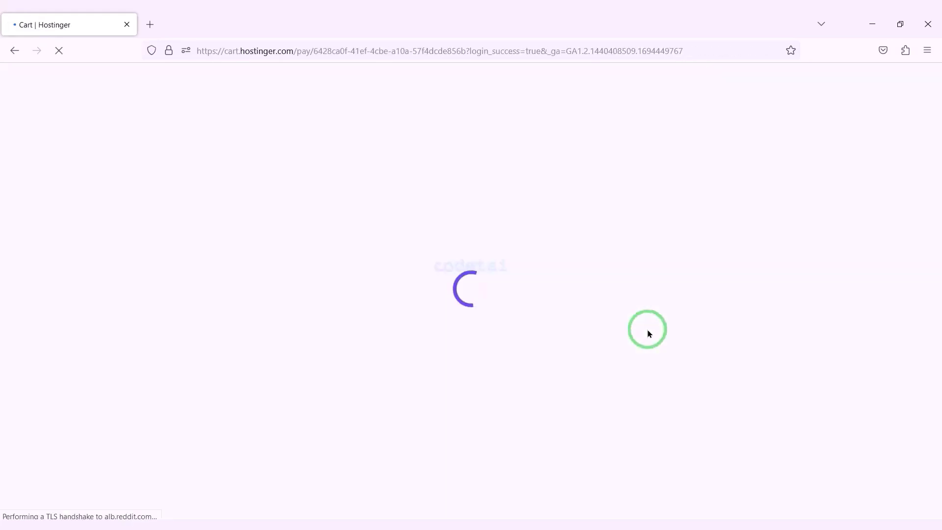
scroll(523, 361, "down", 4)
left_click_drag(352, 273, 464, 294)
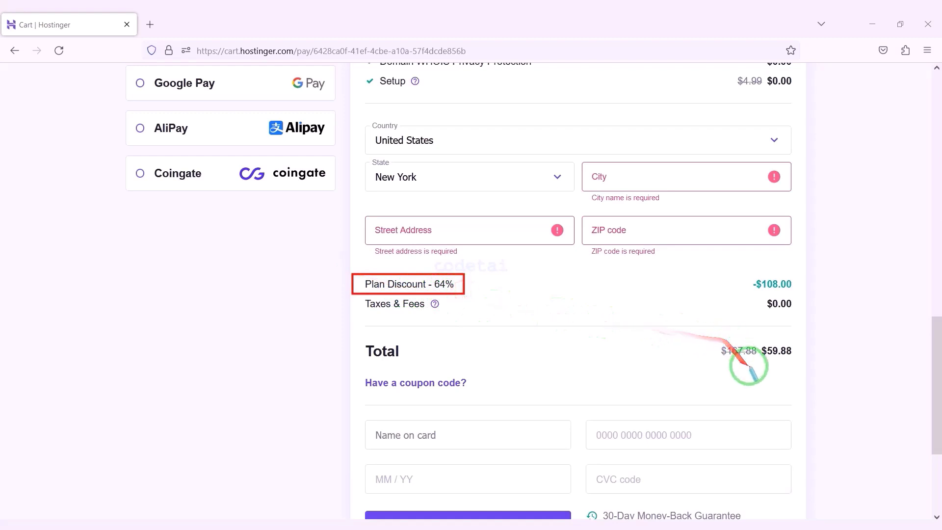
- Highlight the billing details fields on the checkout form
left_click_drag(699, 339, 803, 364)
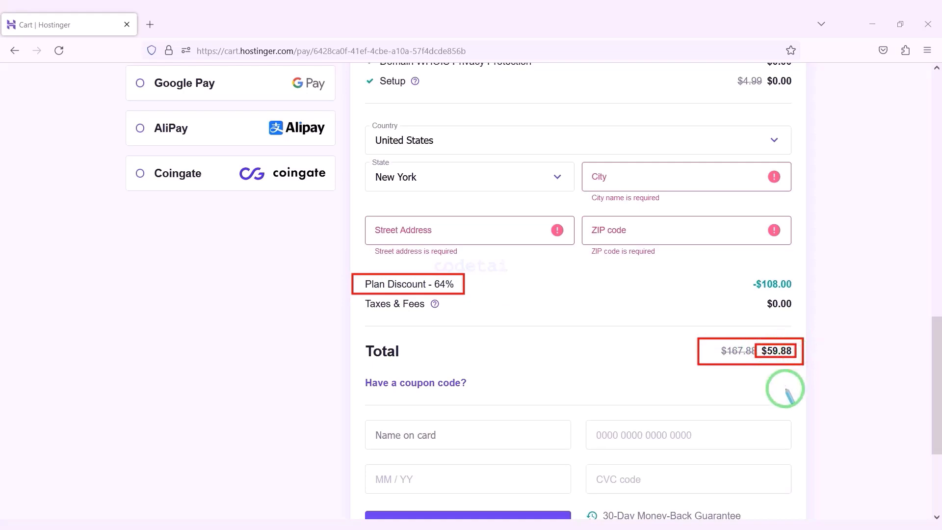
scroll(99, 186, "up", 5)
mouse_move(128, 185)
left_mouse_down()
mouse_move(314, 286)
mouse_move(342, 414)
left_mouse_up()
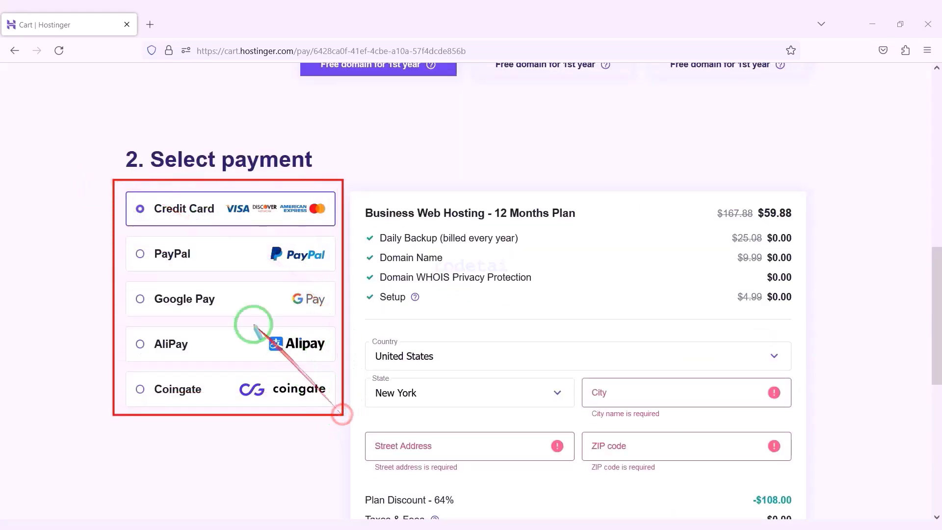
left_click_drag(162, 204, 342, 234)
left_click_drag(125, 240, 342, 281)
left_click_drag(127, 286, 331, 316)
mouse_move(126, 332)
left_mouse_down()
mouse_move(331, 357)
mouse_move(325, 363)
left_mouse_up()
left_click_drag(125, 375, 337, 405)
- Enter the billing city, street address and ZIP code
left_click(652, 168)
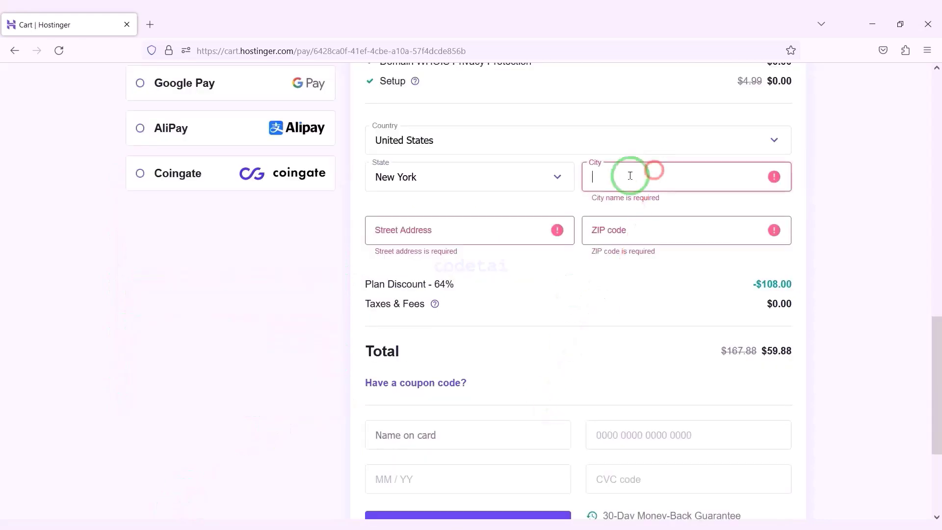
left_click(451, 219)
left_click(642, 217)
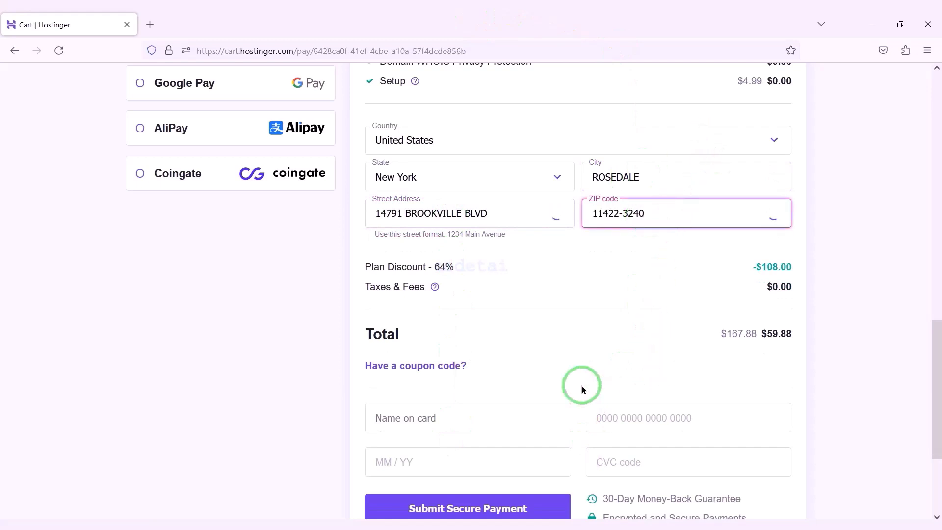
- Fill in the name on card, card number, expiry date and CVC, then submit the $59.88 payment
scroll(613, 317, "up", 3)
mouse_move(116, 127)
left_mouse_down()
mouse_move(201, 169)
mouse_move(341, 178)
left_mouse_up()
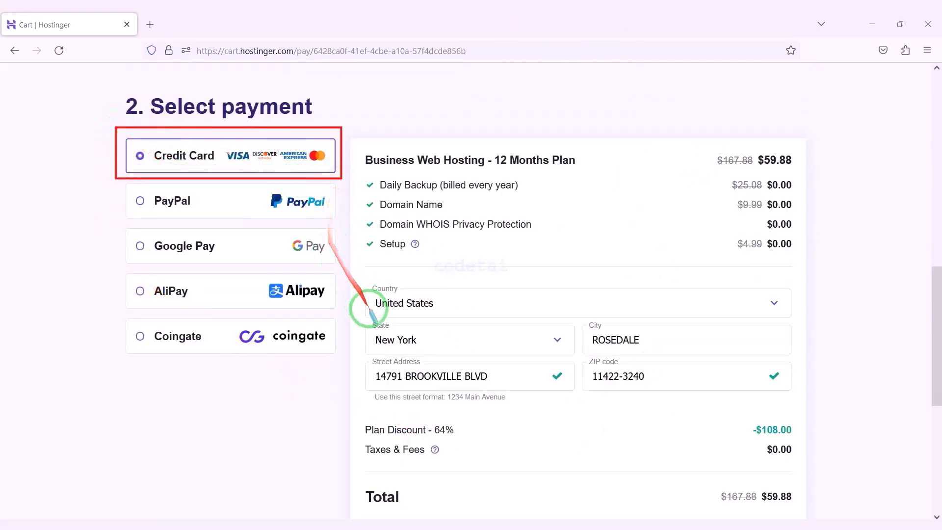
scroll(501, 392, "down", 5)
mouse_move(336, 233)
left_mouse_down()
mouse_move(812, 326)
mouse_move(803, 326)
left_mouse_up()
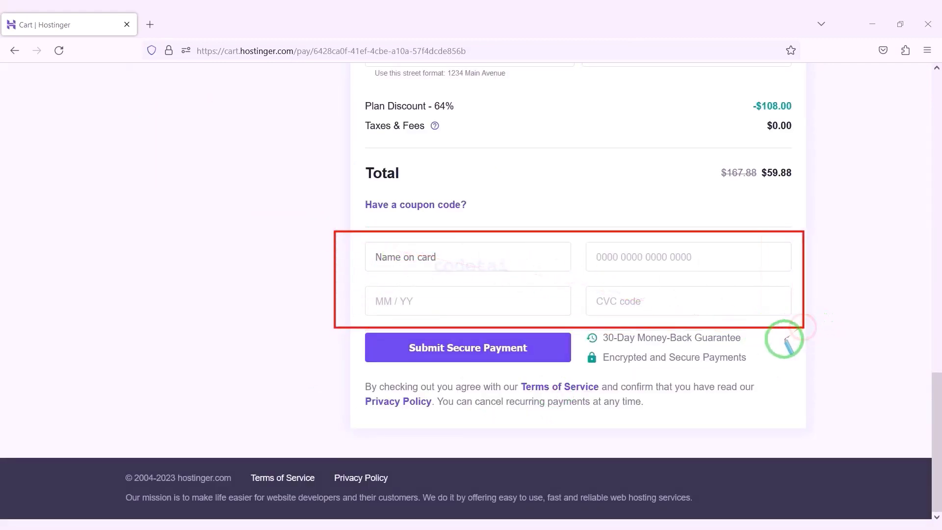
left_click(483, 258)
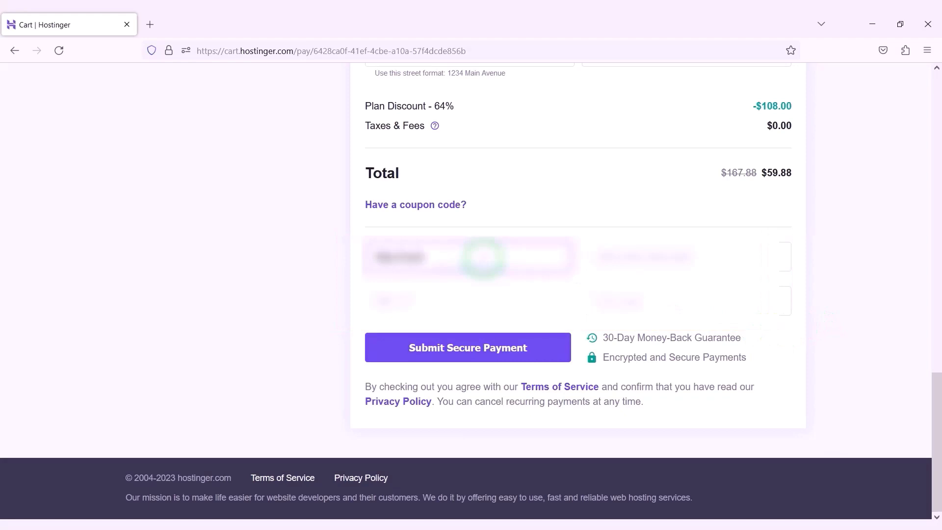
left_click(633, 256)
left_click(381, 299)
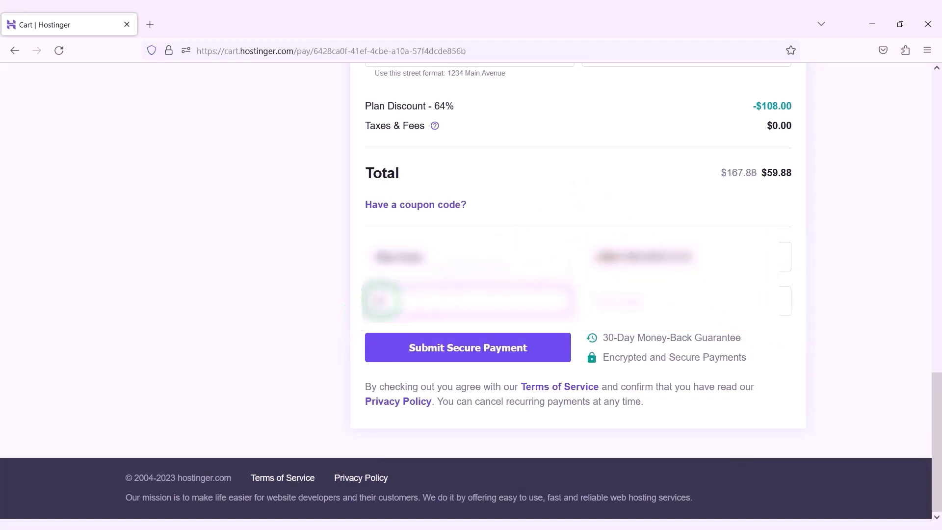
left_click(619, 300)
left_click(353, 320)
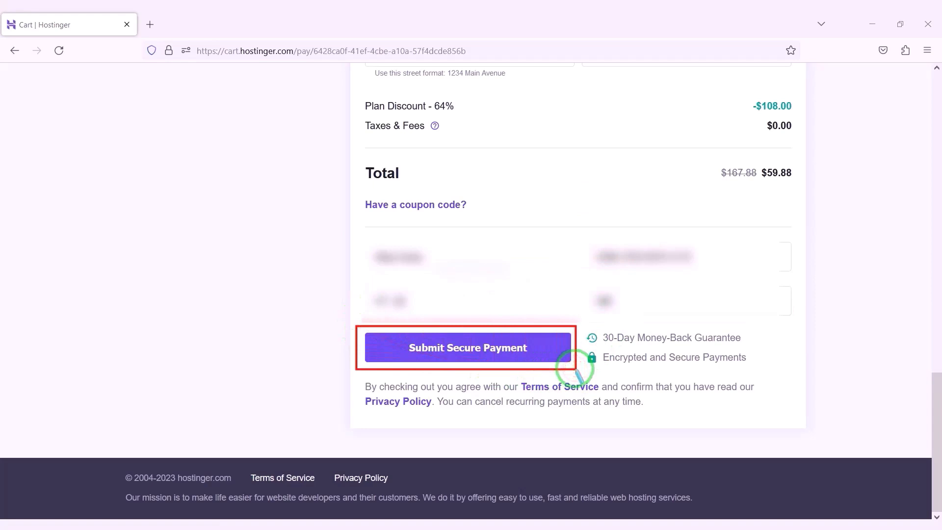
left_click(476, 354)
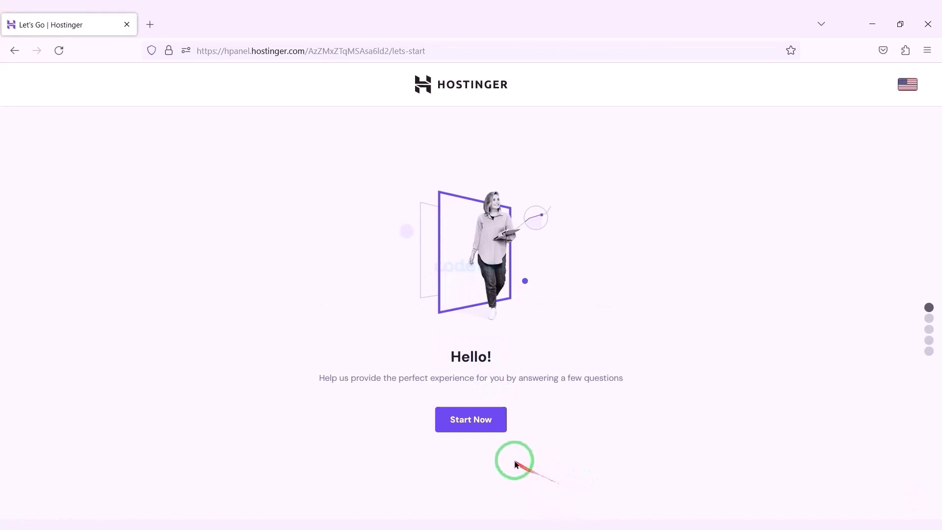
- Skip the onboarding survey and choose to create an empty website
left_click(483, 425)
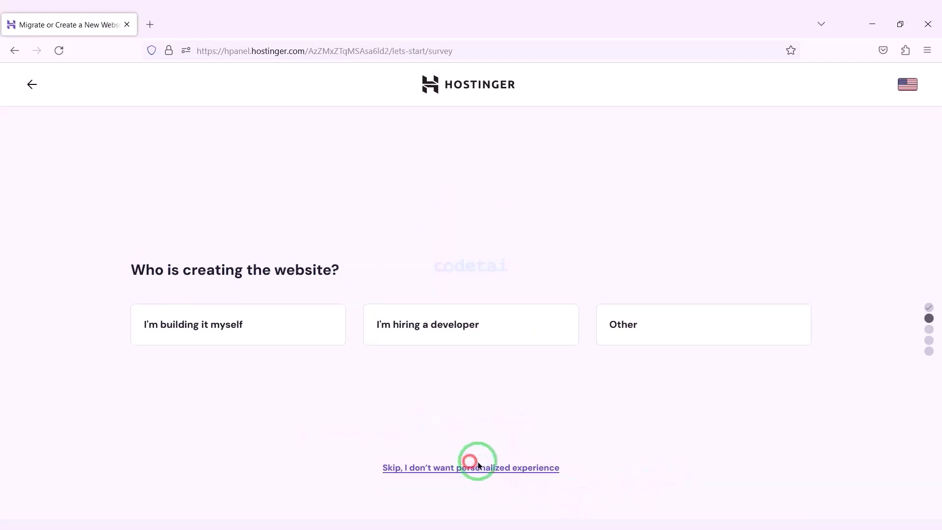
left_click(468, 466)
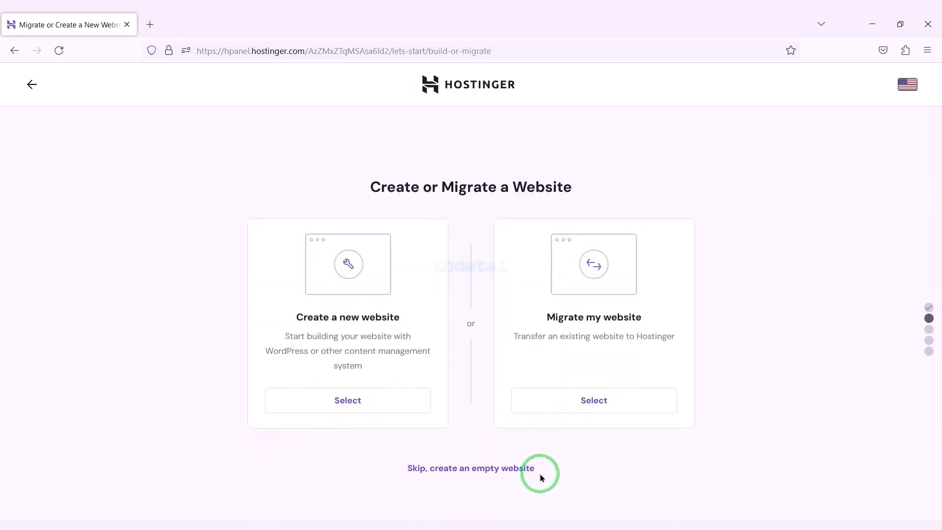
left_click(490, 468)
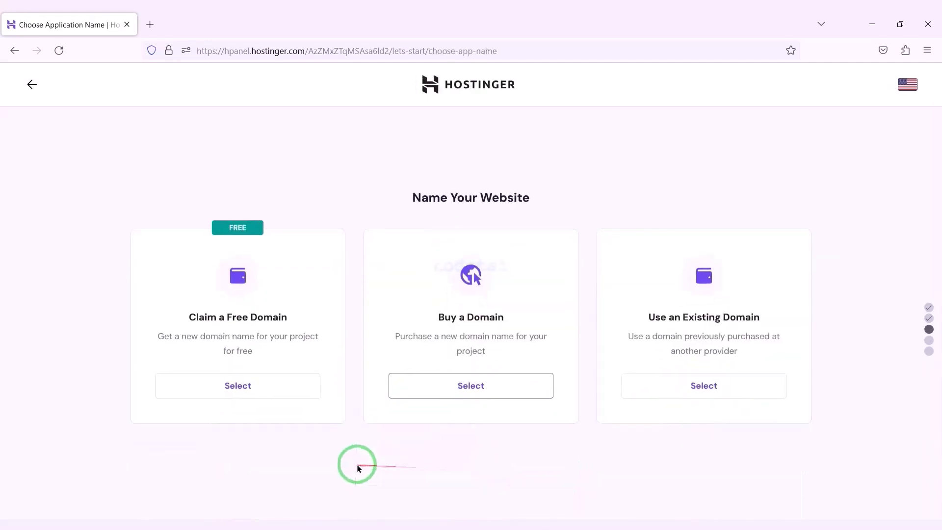
- Choose Claim a Free Domain and browse the domain extension list
left_click(234, 396)
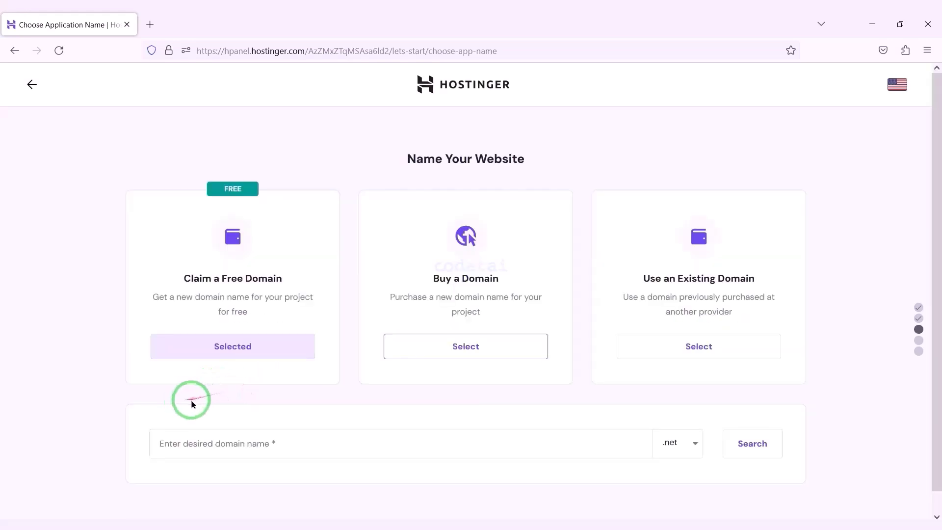
left_click(633, 439)
scroll(633, 447, "down", 10)
scroll(600, 479, "up", 10)
scroll(617, 431, "down", 5)
scroll(638, 447, "up", 5)
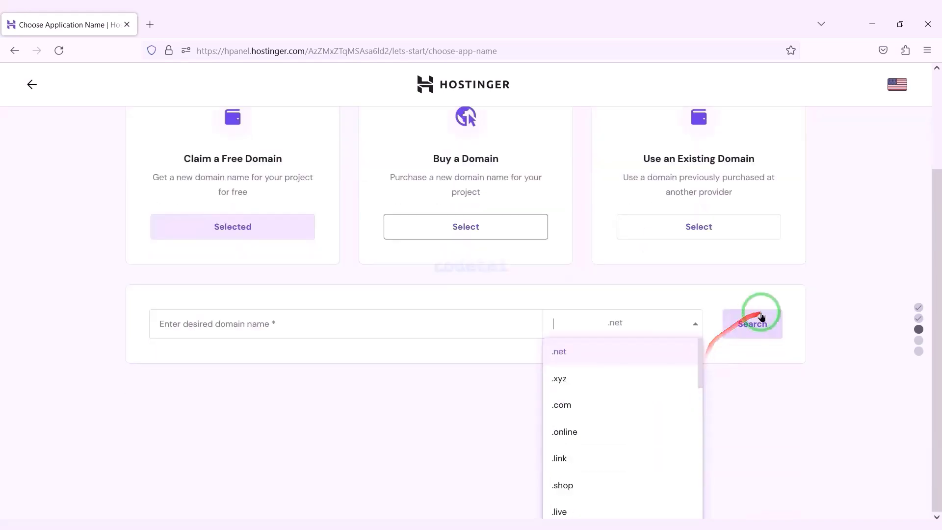
- Search for codetai with the .net extension and continue with the available domain
left_click(430, 426)
left_click(680, 423)
scroll(627, 452, "down", 10)
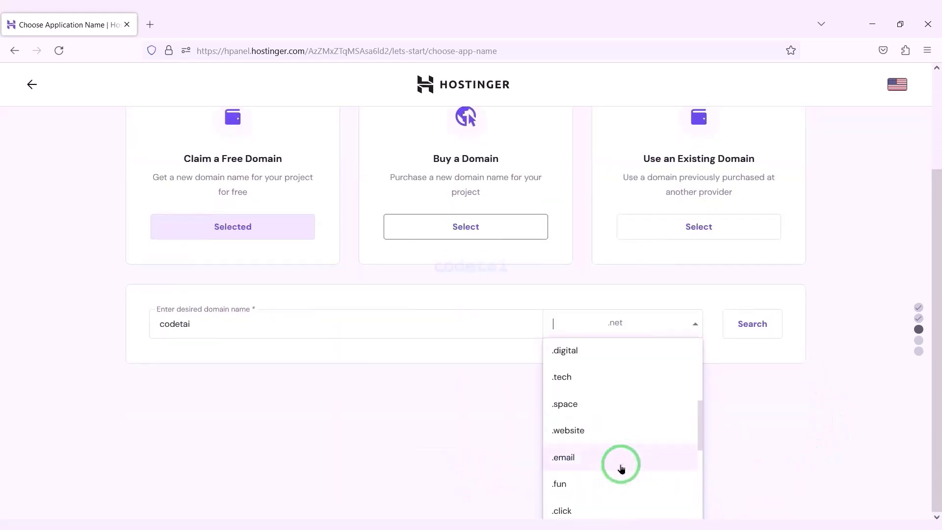
scroll(614, 491, "up", 10)
left_click(749, 442)
left_click(754, 435)
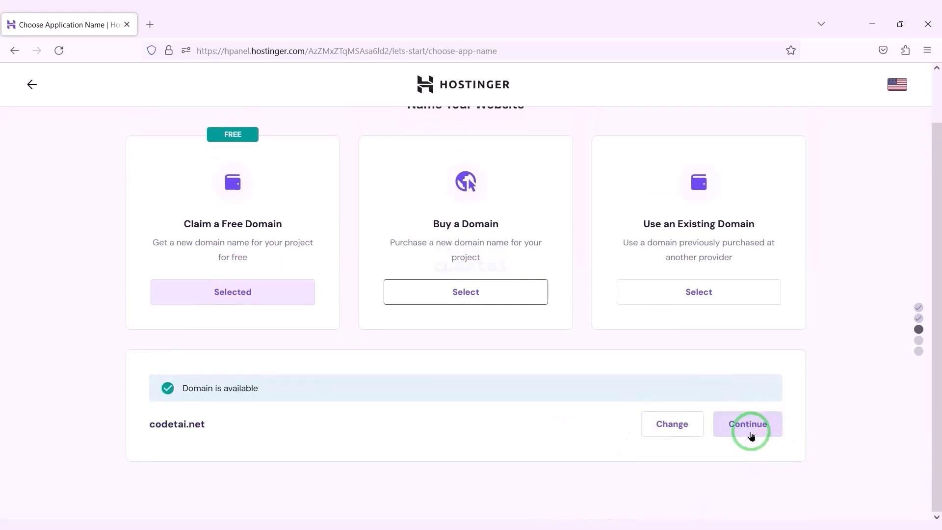
left_click(751, 433)
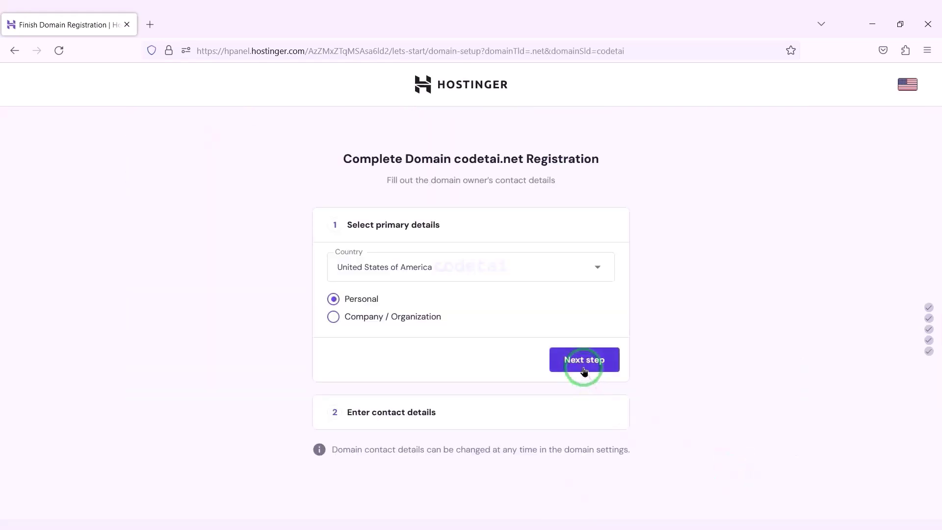
- Keep the Personal owner in United States and fill in the owner's last name
left_click(585, 364)
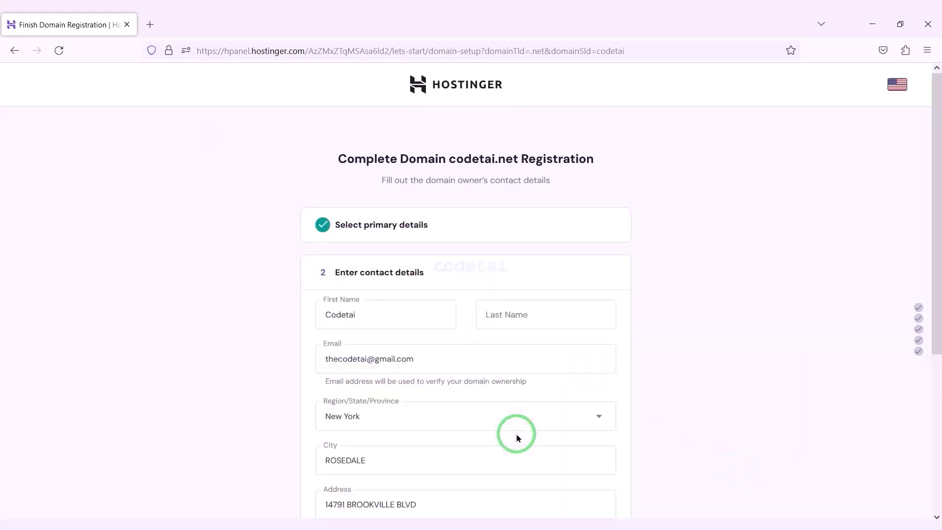
left_click(502, 183)
type("Lt")
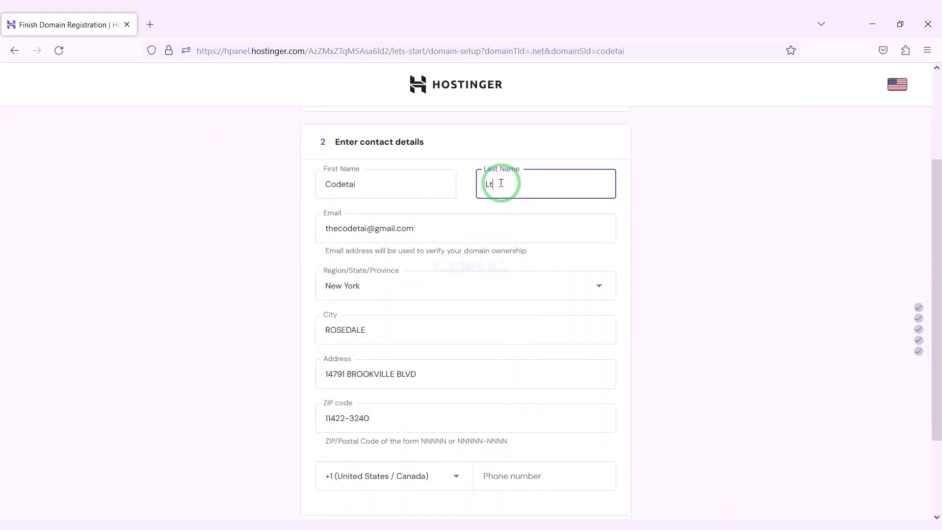
type("d")
scroll(655, 361, "down", 2)
- Enter the contact phone number with the +1 country code and finish registering codetai.net
left_click(559, 371)
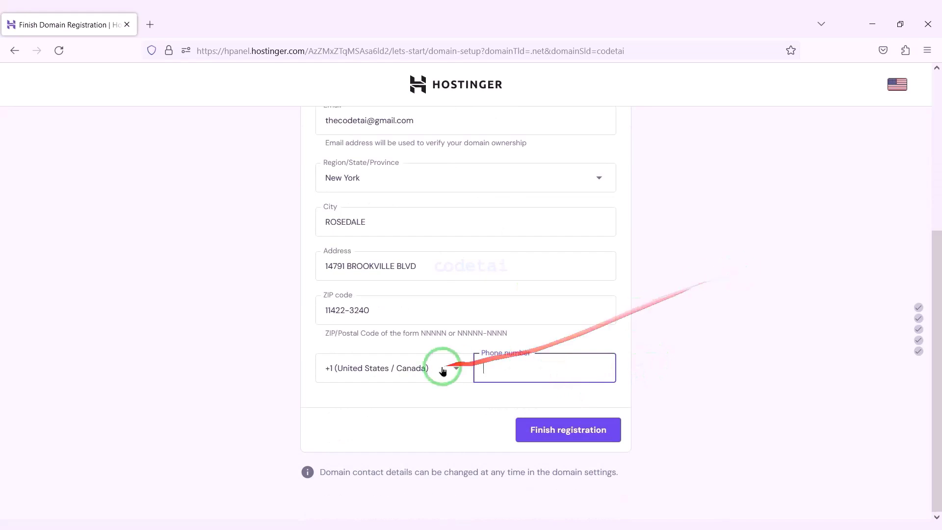
left_click(418, 373)
type("unite")
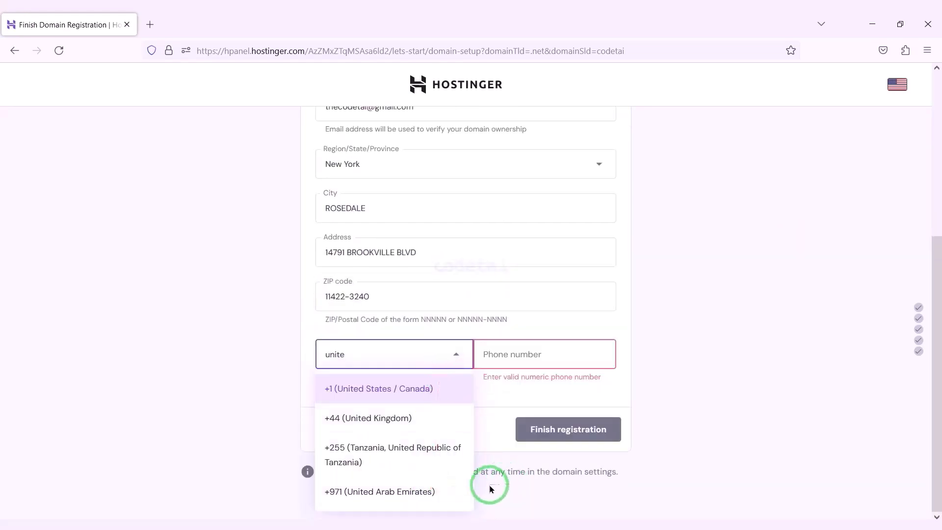
key("Return")
left_click(583, 354)
scroll(656, 330, "up", 3)
scroll(656, 330, "down", 3)
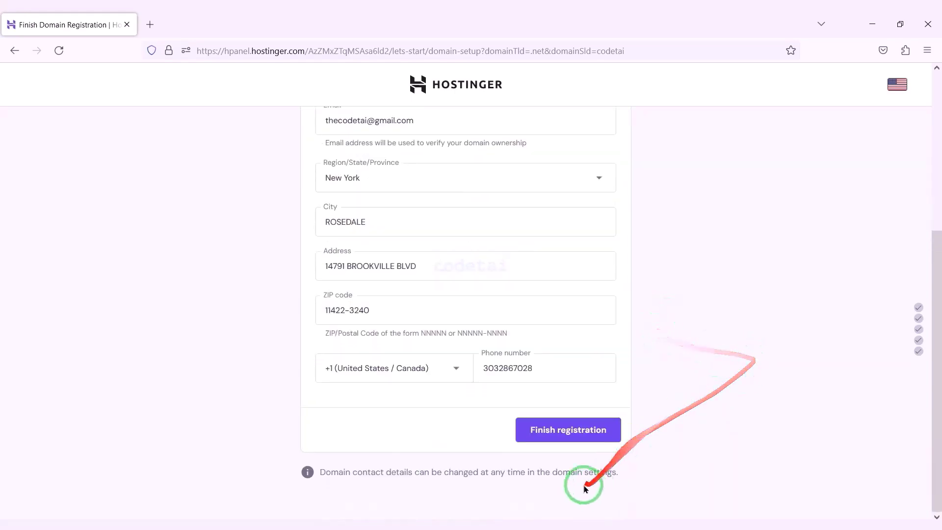
left_click(570, 432)
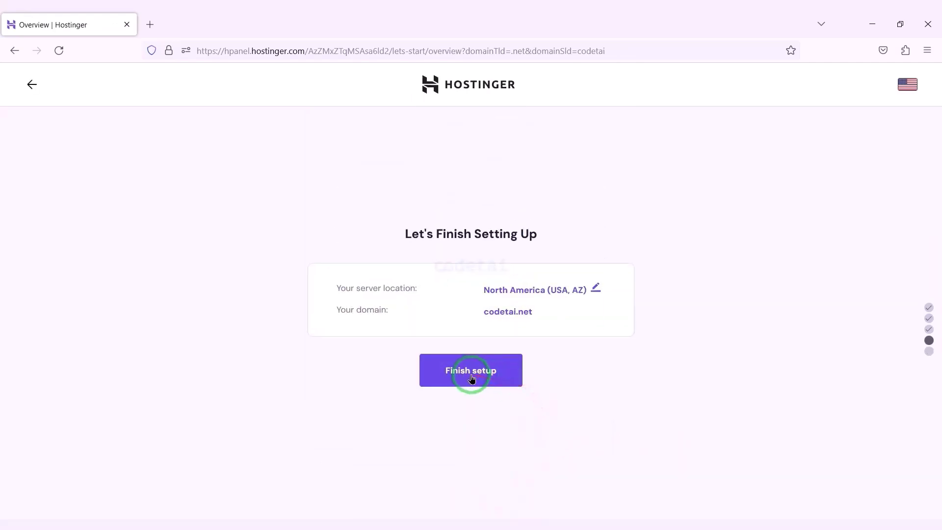
- Finish website setup, open the codetai.net hPanel dashboard and dismiss the two-factor prompt
left_click(471, 373)
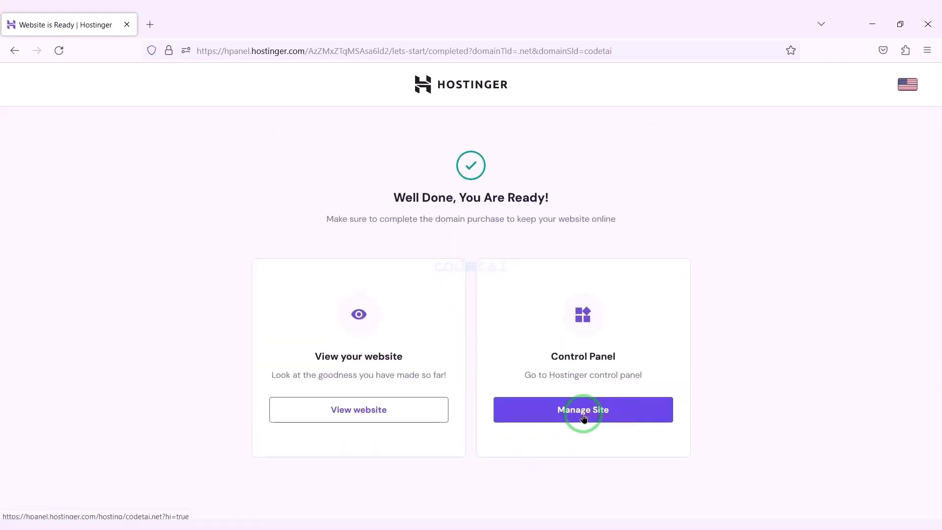
left_click(584, 417)
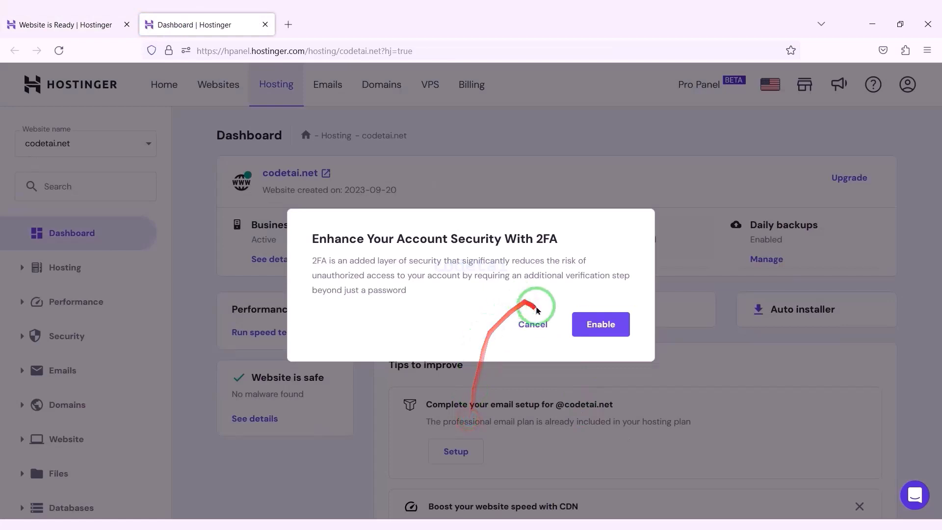
left_click(531, 322)
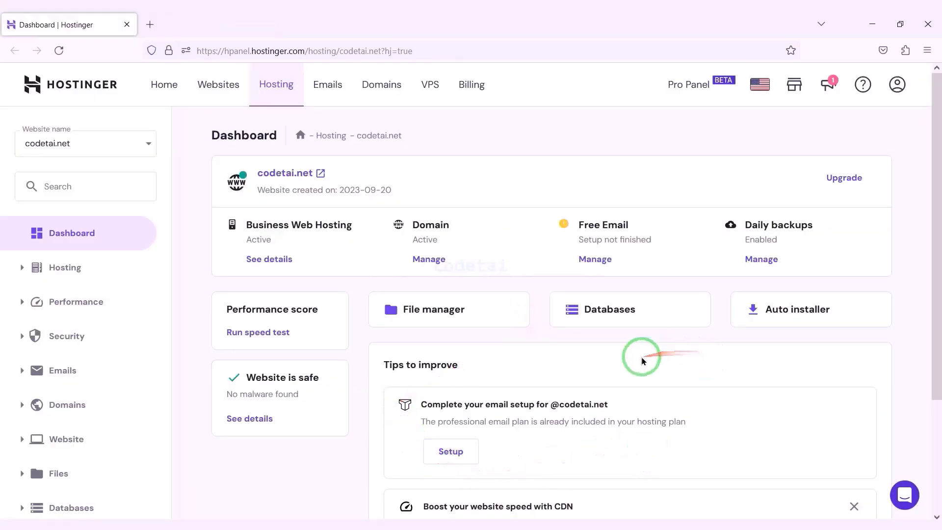
scroll(643, 361, "down", 3)
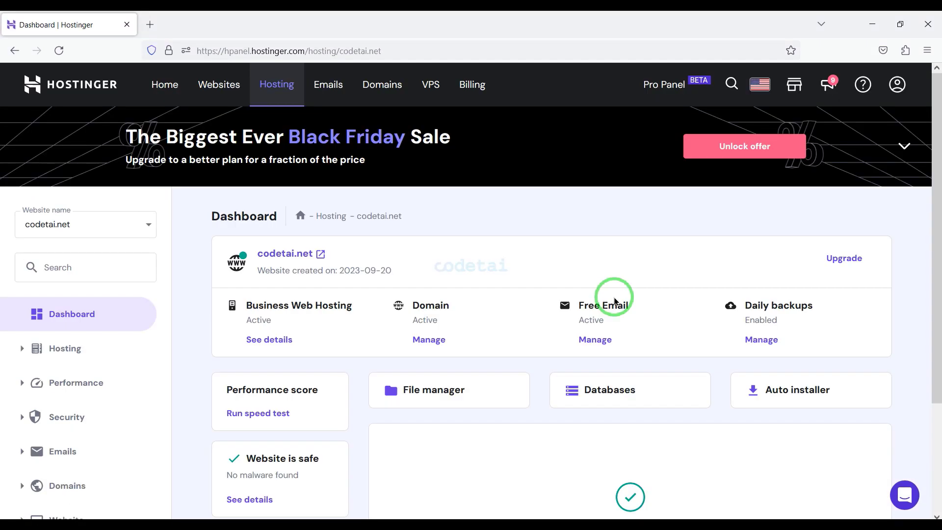
scroll(641, 359, "down", 3)
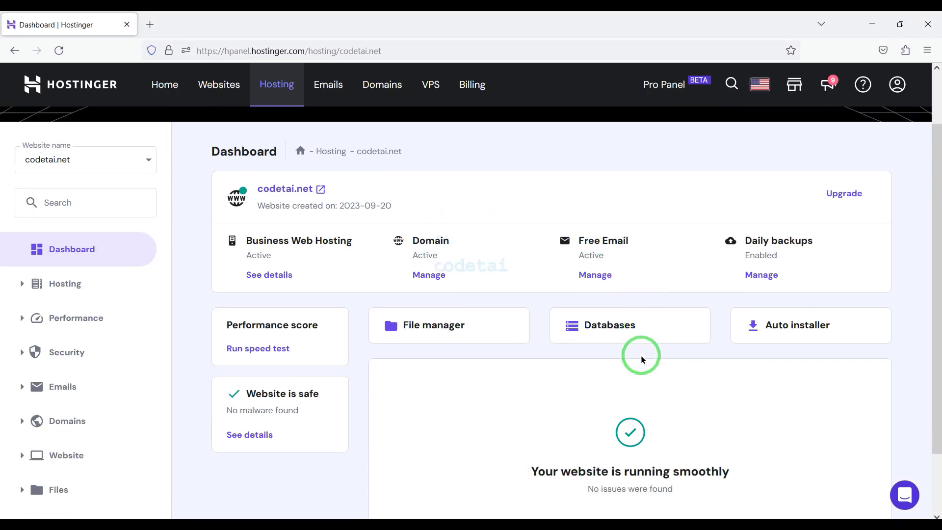
- In Advanced > PHP Configuration, select PHP 7.3, update and confirm the version change
left_click(120, 479)
scroll(117, 465, "down", 2)
left_click(121, 435)
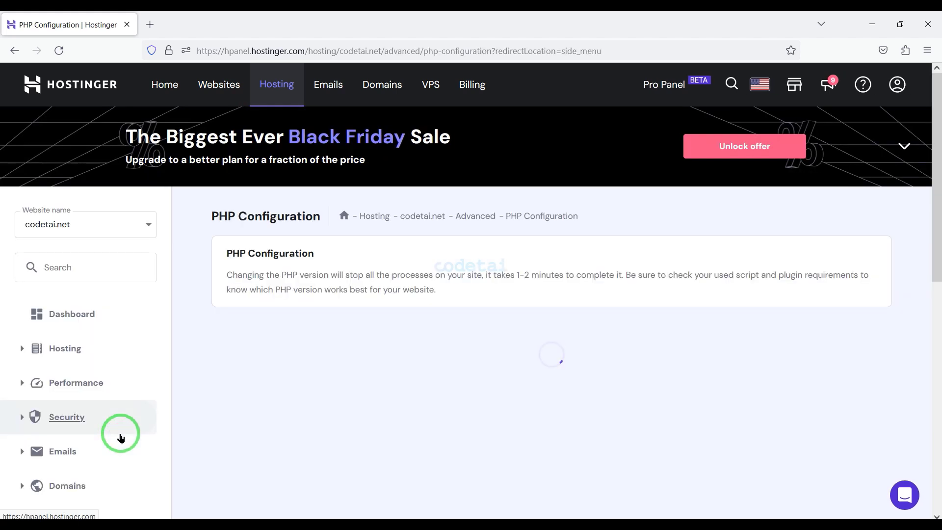
scroll(368, 448, "down", 2)
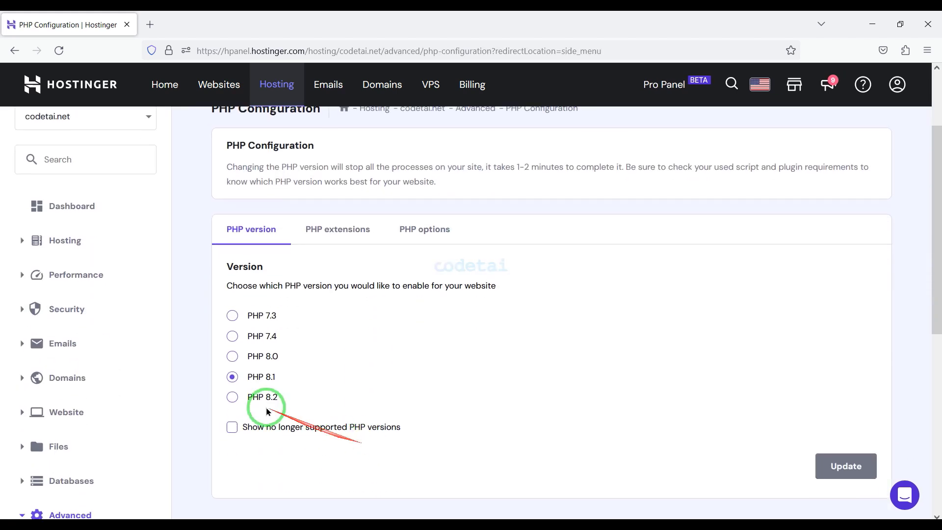
left_click(231, 316)
left_click(856, 465)
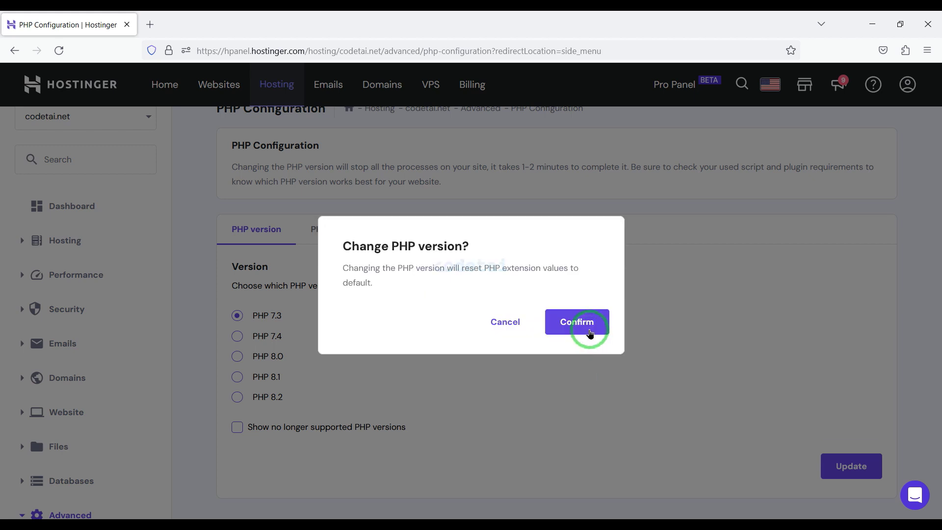
left_click(590, 334)
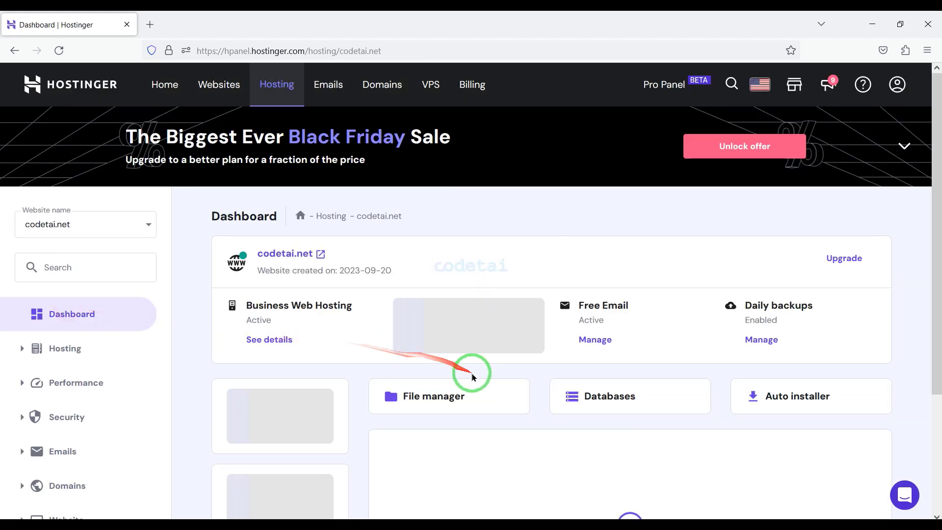
scroll(520, 445, "down", 2)
scroll(522, 445, "down", 1)
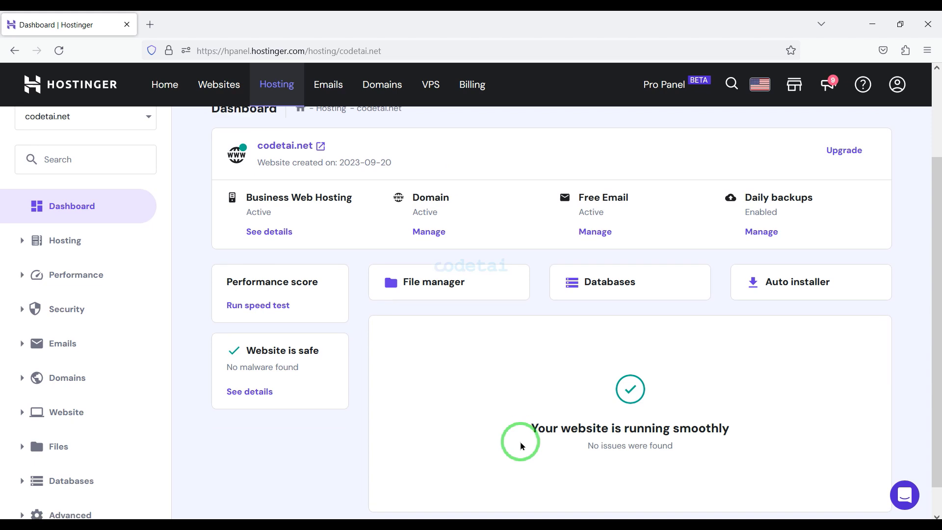
- Open public_html in File Manager and delete default.php
left_click(435, 296)
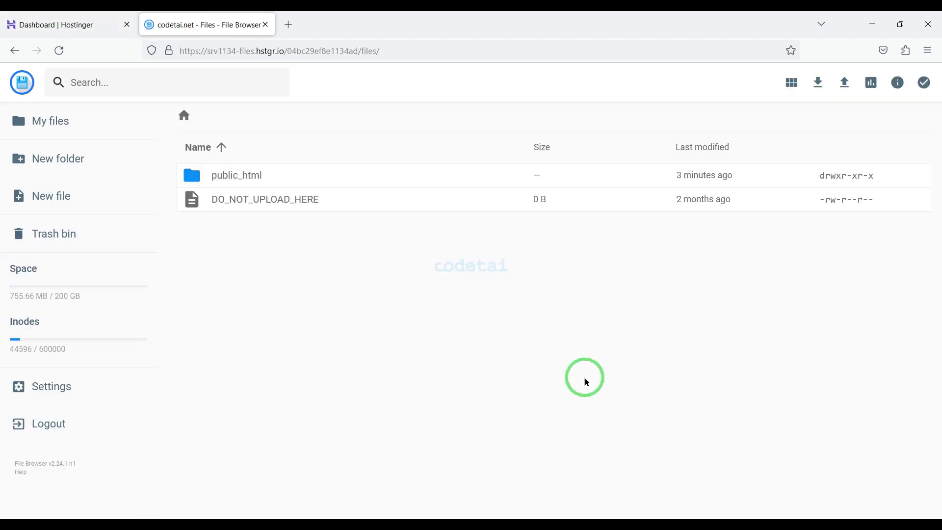
double_click(369, 185)
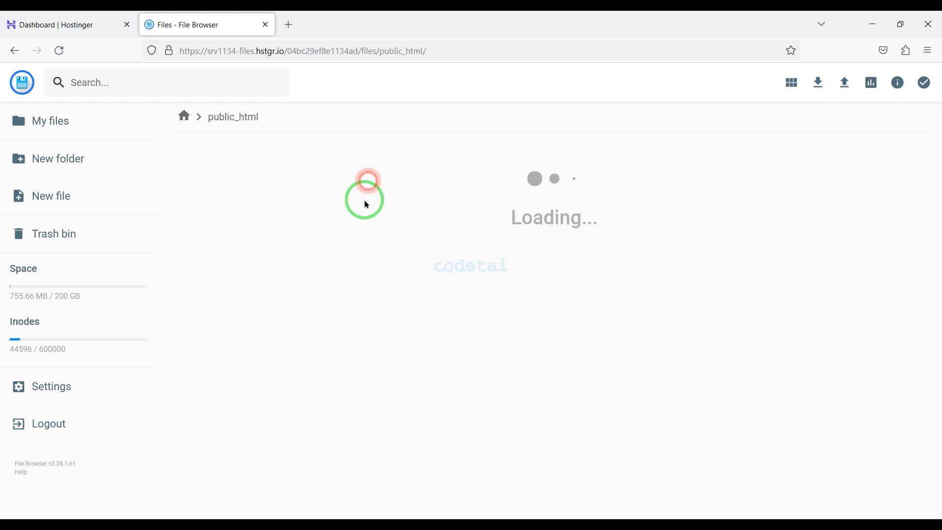
left_click(322, 185)
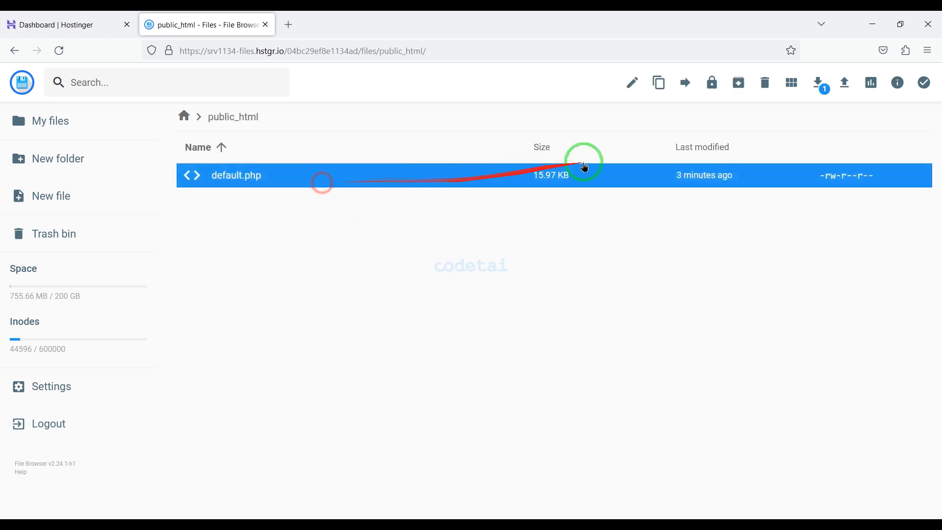
left_click(764, 98)
left_click(552, 315)
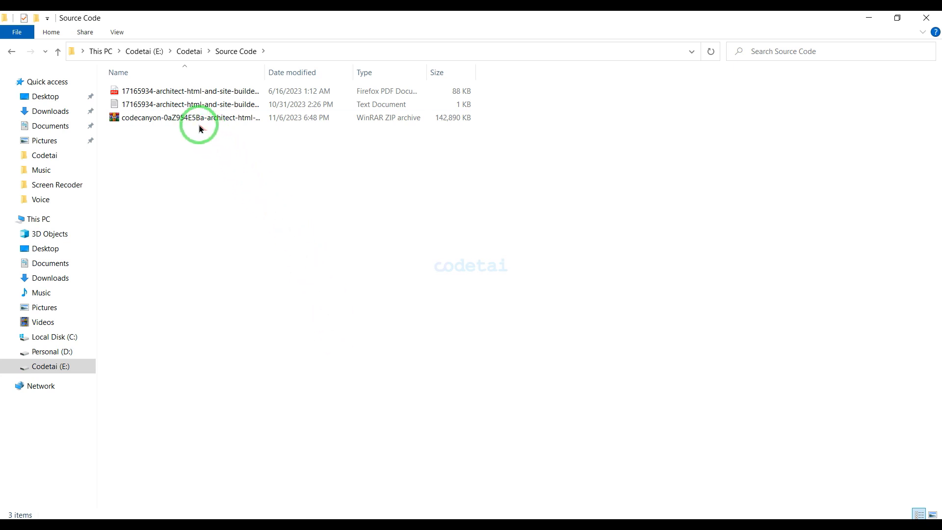
- Extract the codecanyon ZIP into its own folder, open it, then return to the browser
left_click(197, 121)
right_click(196, 121)
left_click(223, 189)
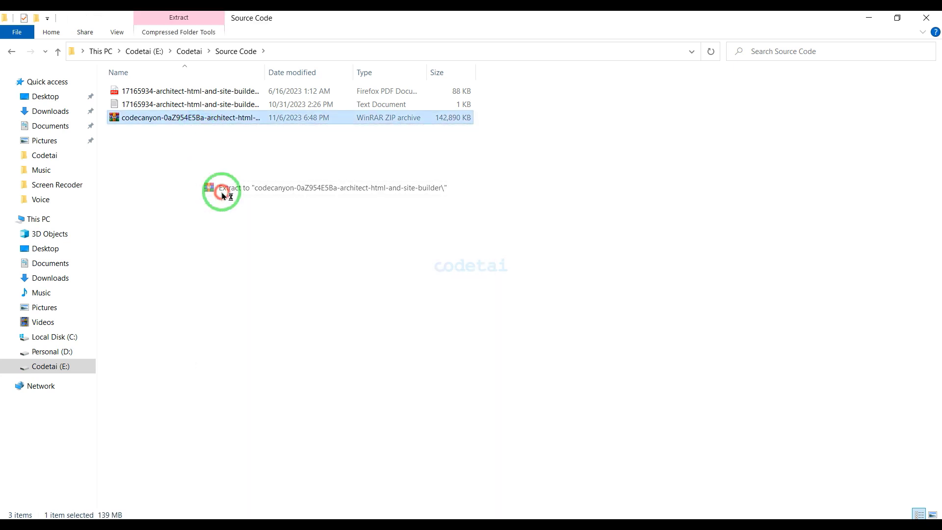
double_click(237, 90)
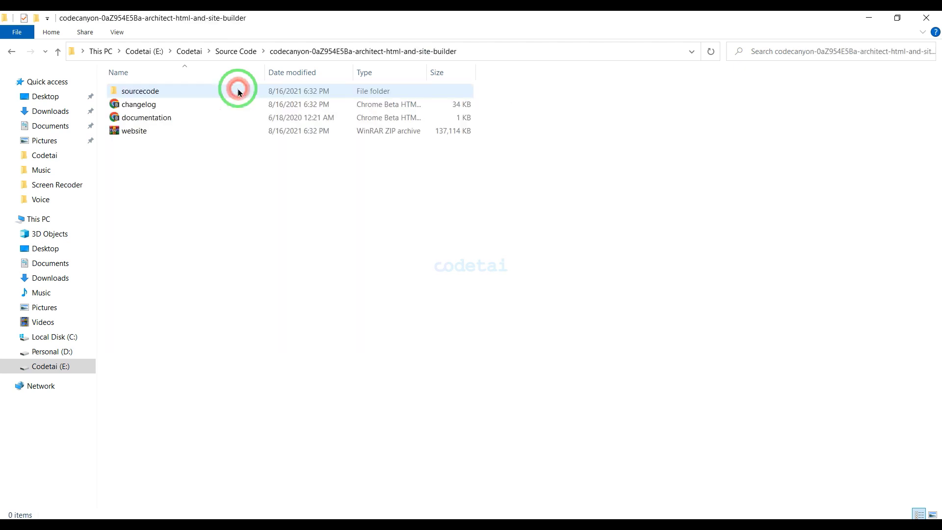
left_click_drag(238, 92, 239, 162)
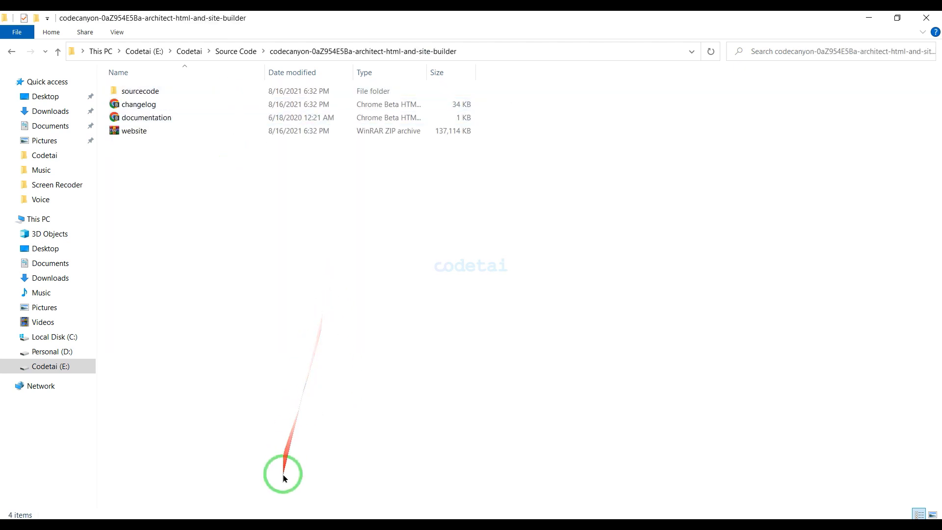
left_click(268, 519)
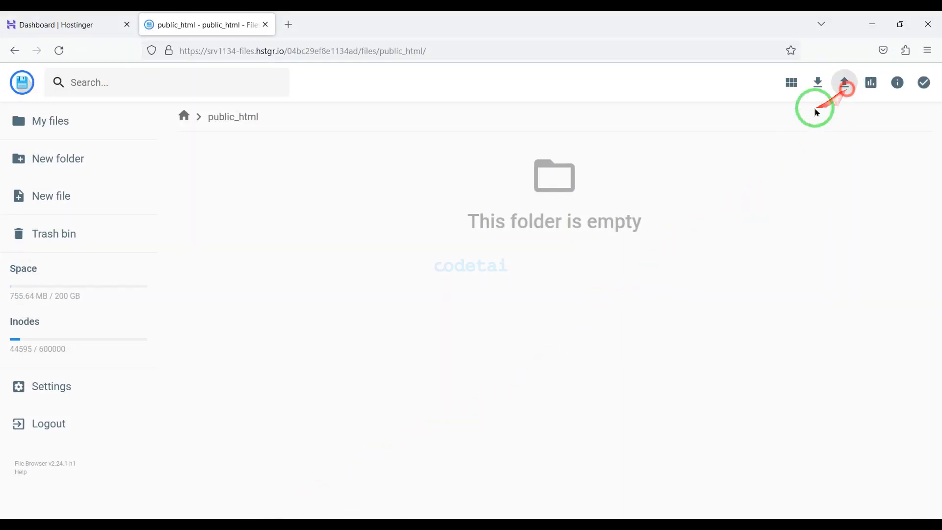
- Upload website.zip from the extracted codecanyon folder into public_html
left_click(845, 83)
left_click(427, 320)
left_click(183, 99)
left_click(216, 101)
double_click(380, 103)
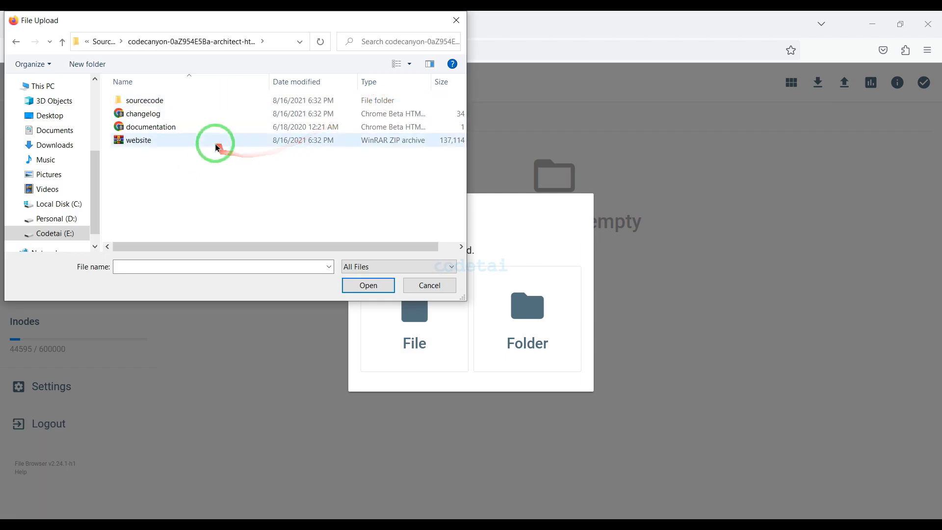
double_click(216, 141)
left_click(922, 505)
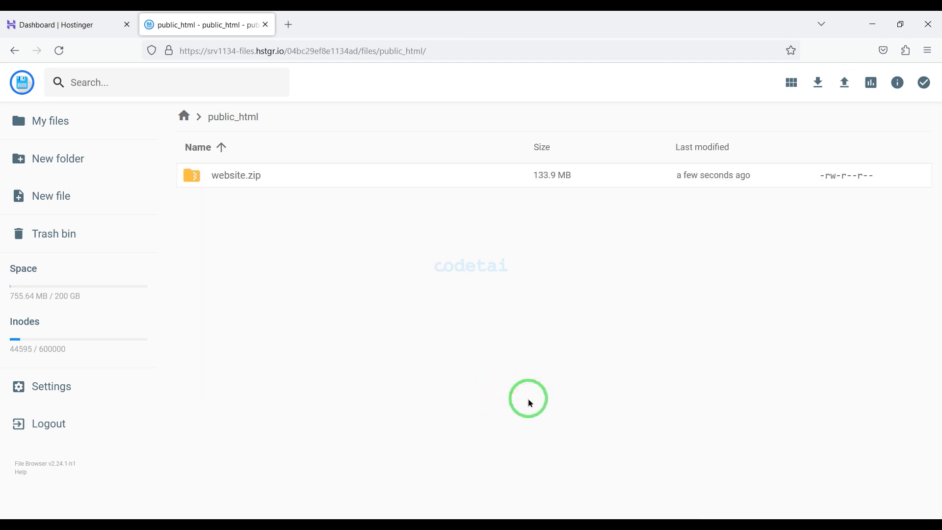
- Extract website.zip into a folder named MyFolder
left_click(391, 178)
right_click(394, 177)
left_click(426, 358)
left_click(421, 254)
type("MyFolder")
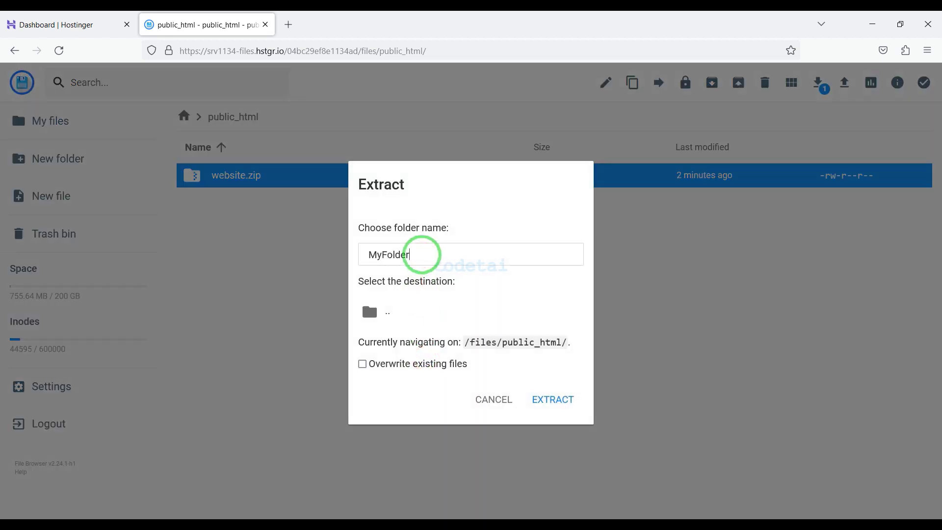
left_click(537, 400)
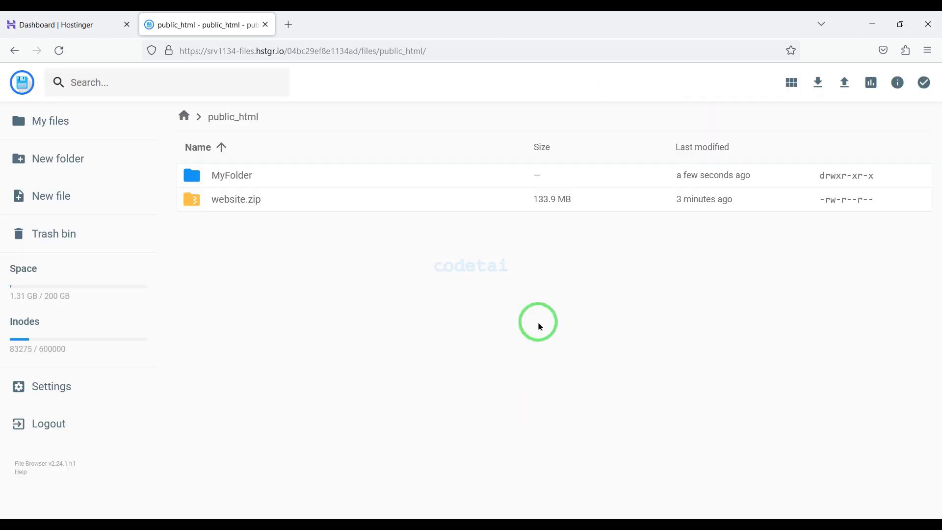
- Delete website.zip and open MyFolder
left_click(293, 204)
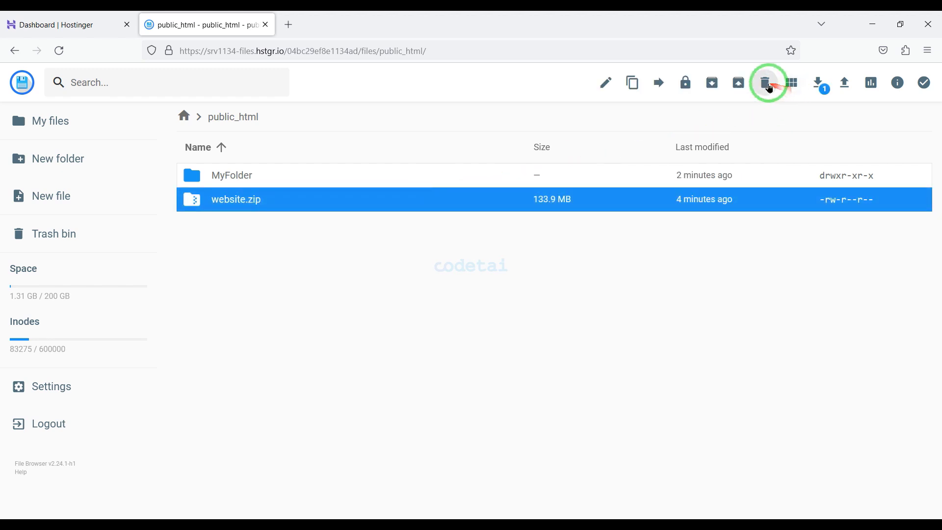
left_click(766, 84)
left_click(553, 319)
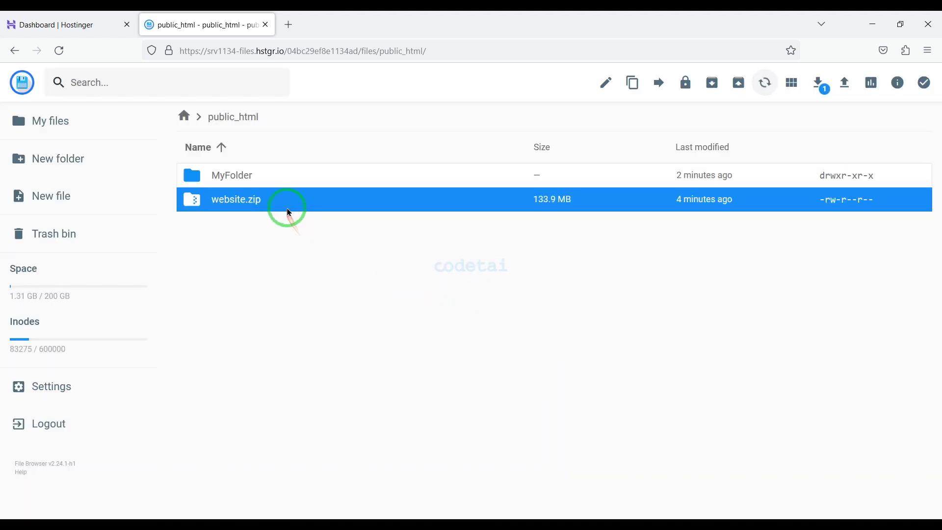
double_click(297, 178)
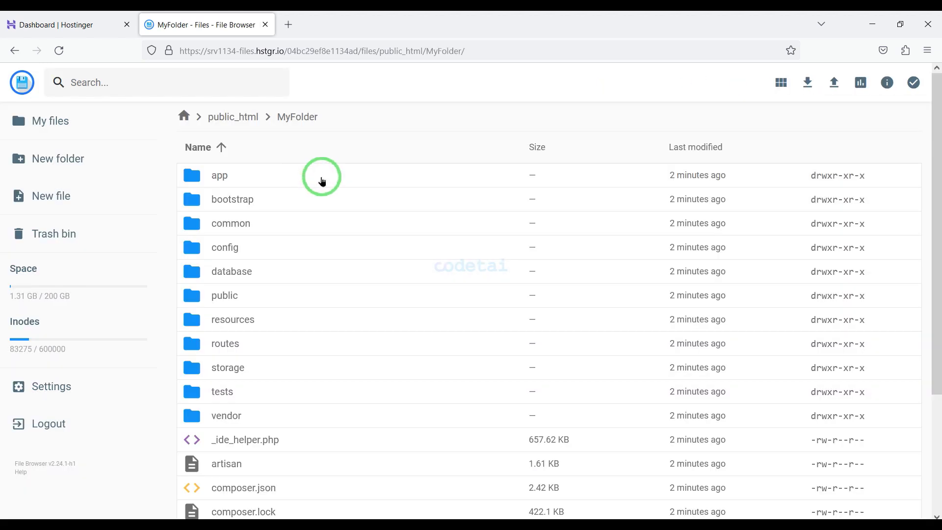
- Move everything inside MyFolder up into public_html
key("ctrl+a")
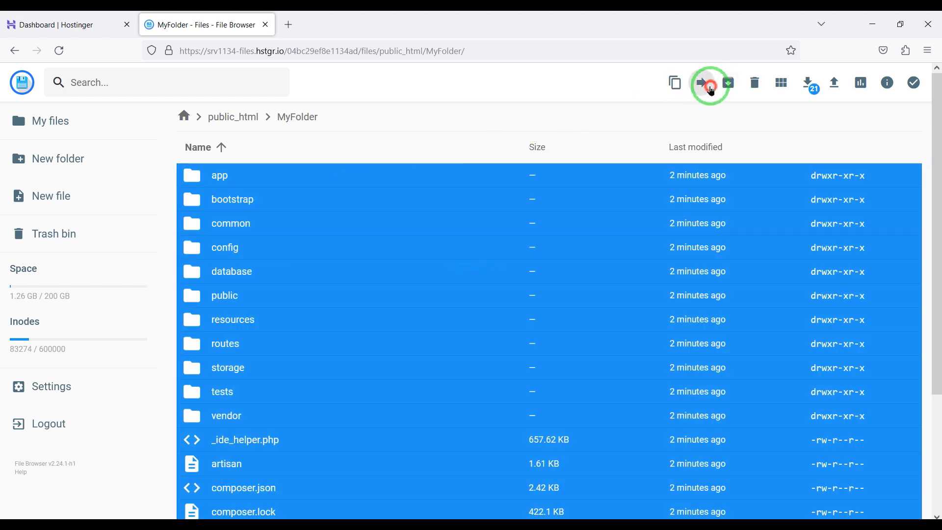
left_click(703, 84)
double_click(451, 186)
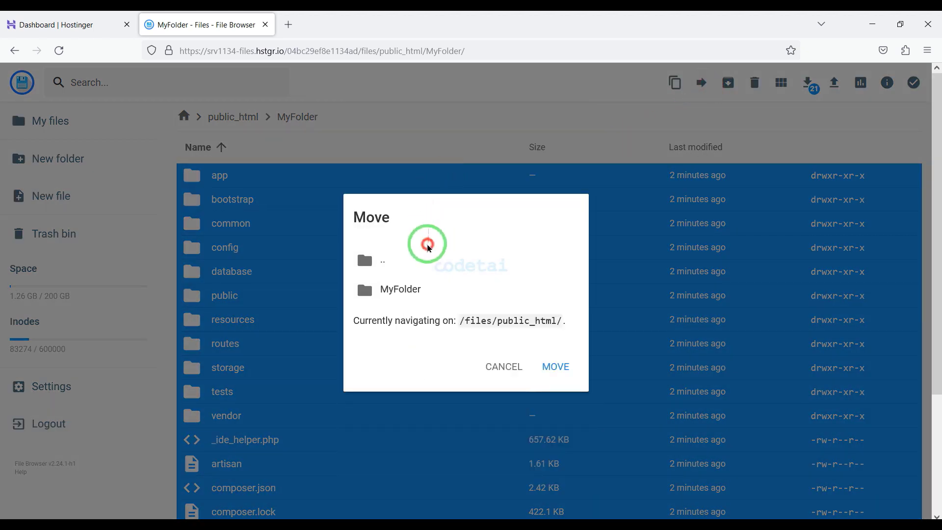
left_click(427, 260)
double_click(427, 260)
left_click(432, 273)
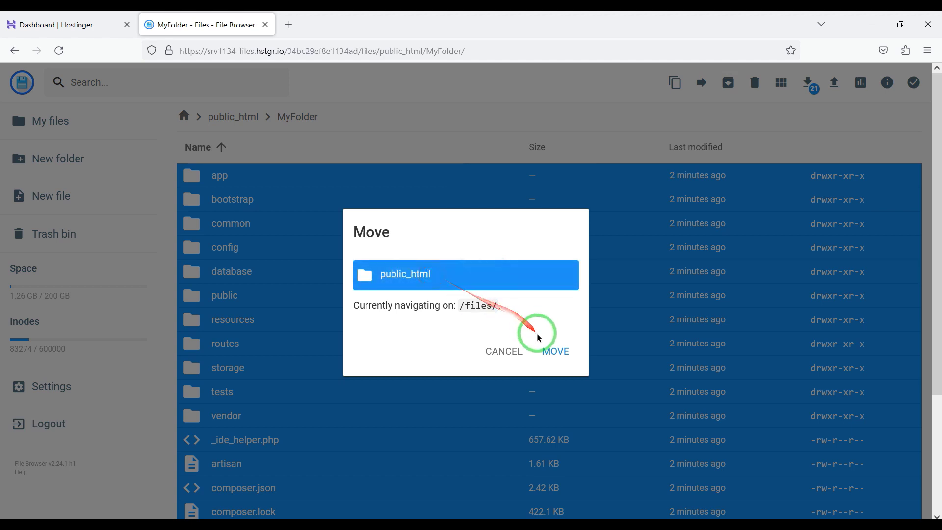
left_click(555, 352)
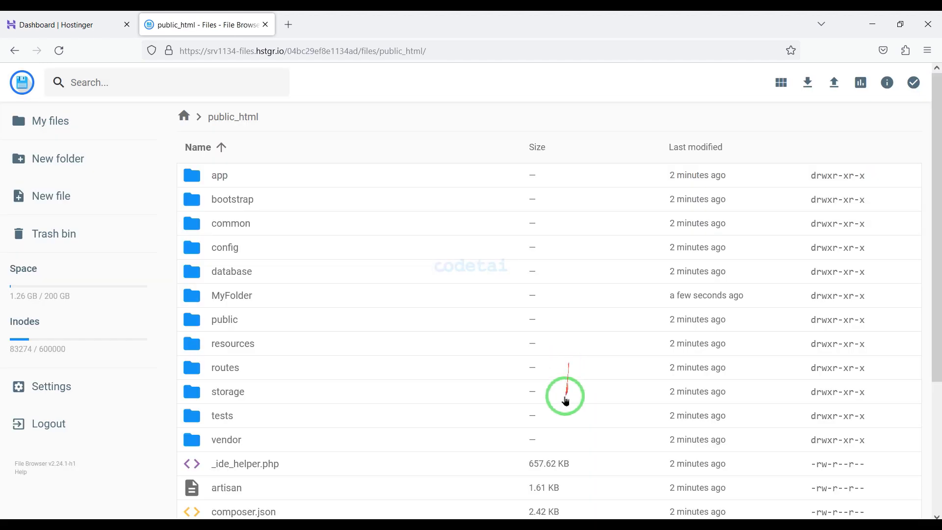
- Delete the now-empty MyFolder from public_html
left_click(289, 297)
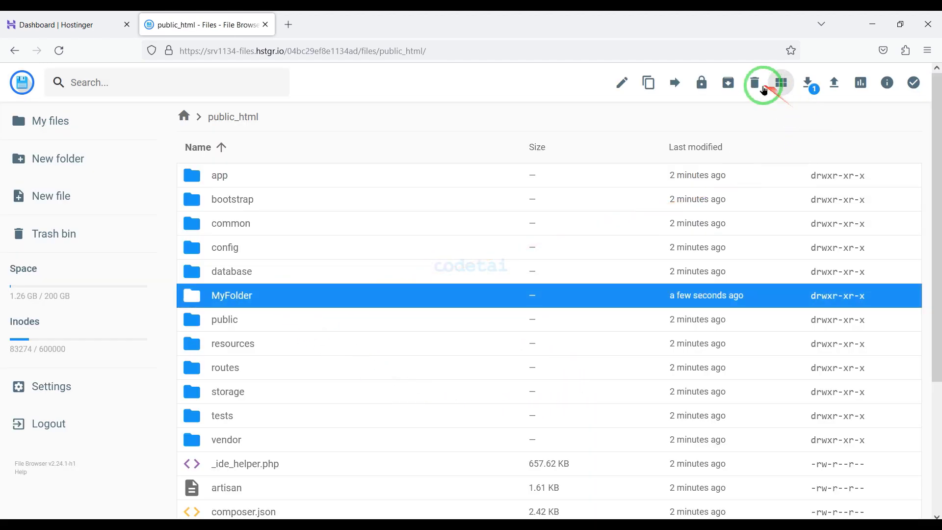
left_click(756, 83)
left_click(545, 318)
left_click(291, 24)
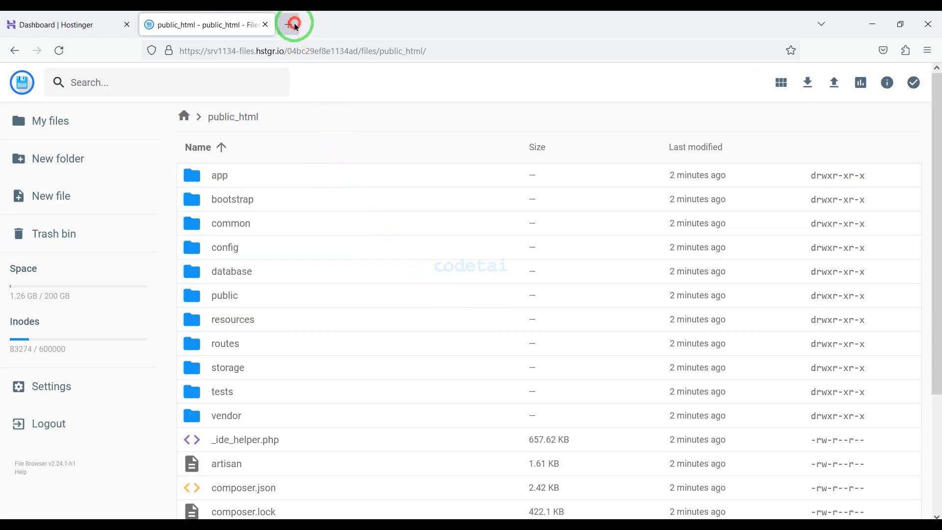
left_click(299, 58)
- Load codetai.net and continue through the installer's introduction, requirements and filesystem checks
type("codeta")
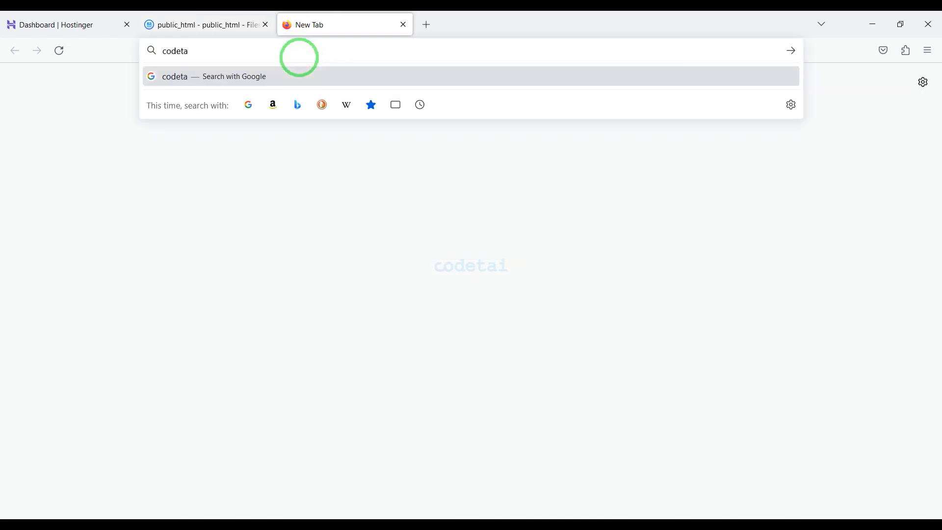
type("net")
key("Return")
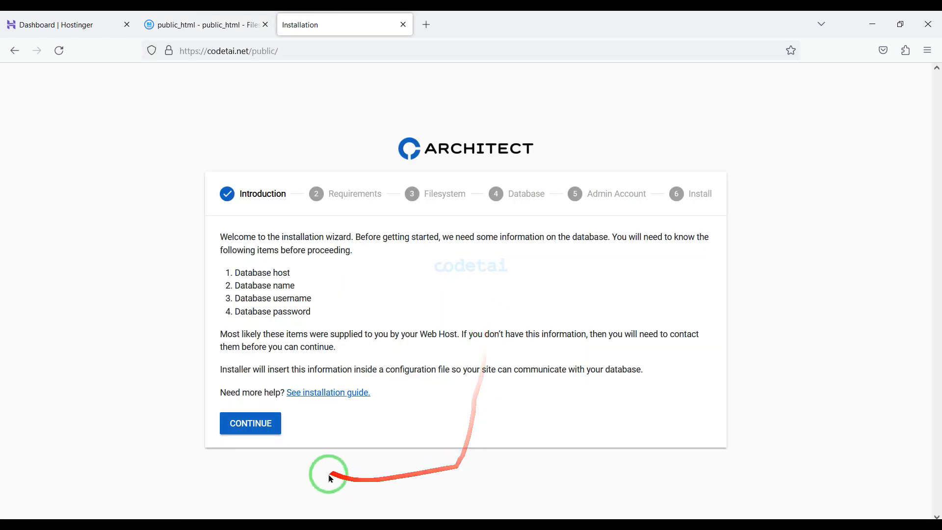
left_click(251, 424)
scroll(479, 361, "down", 1)
scroll(479, 361, "down", 5)
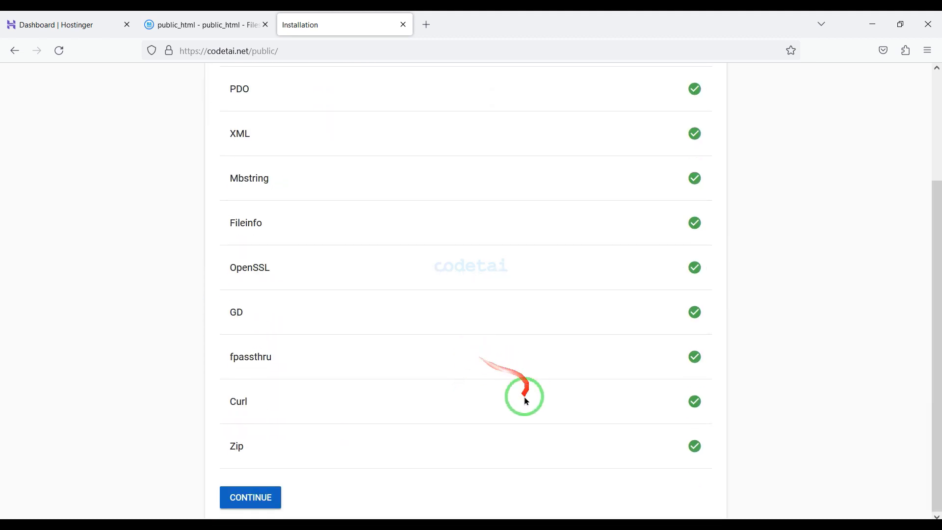
left_click(269, 497)
scroll(447, 434, "down", 2)
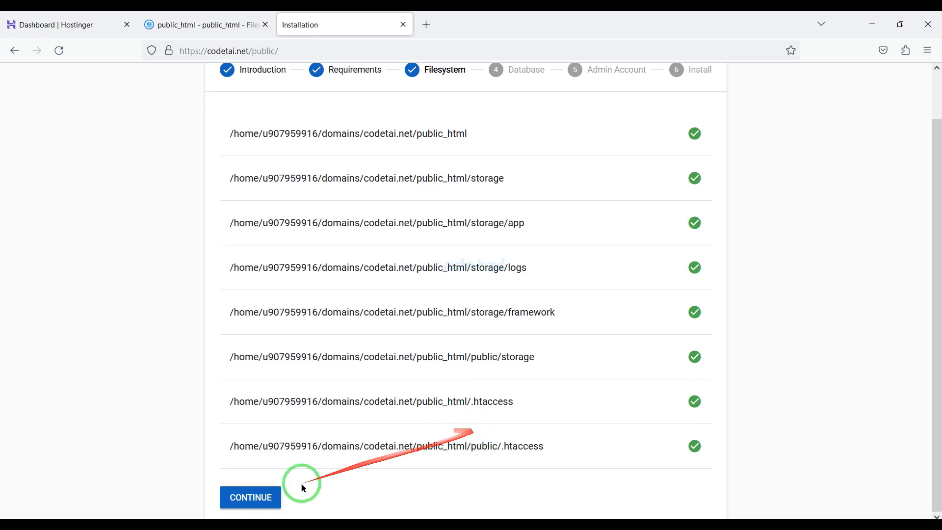
left_click(250, 493)
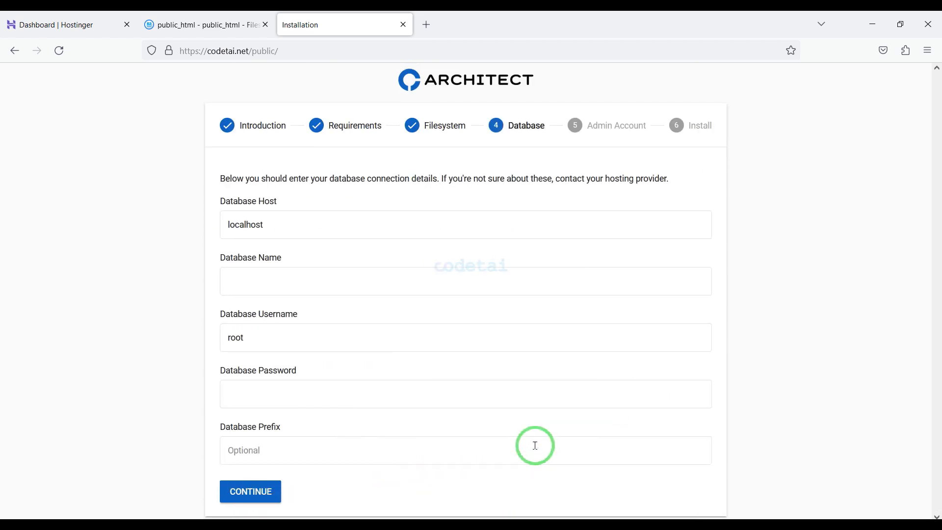
left_click(49, 24)
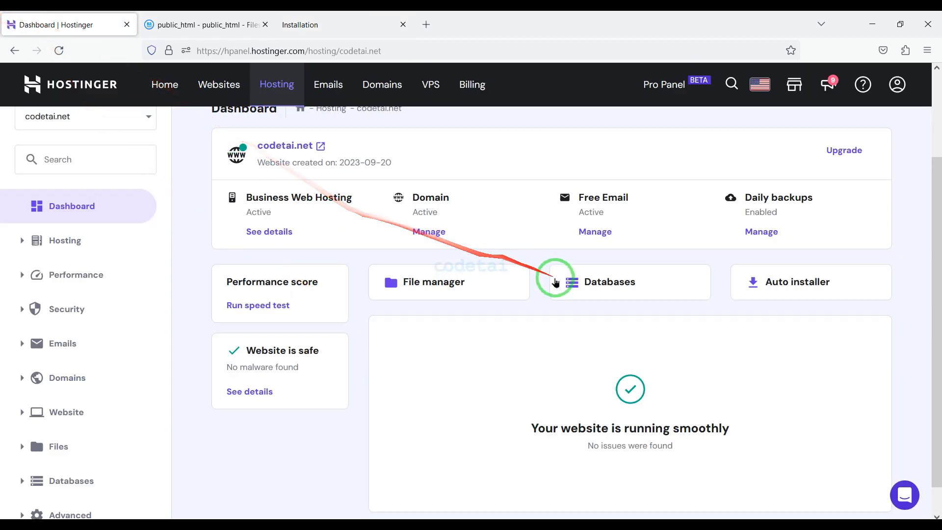
- Create the codetai database and usercodetai user with a generated password, pasted into the installer
left_click(598, 286)
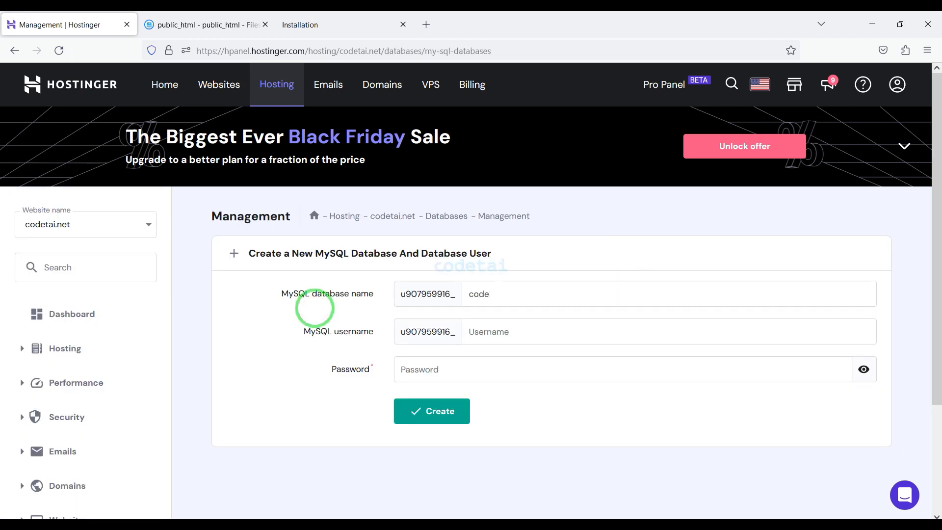
left_click(524, 337)
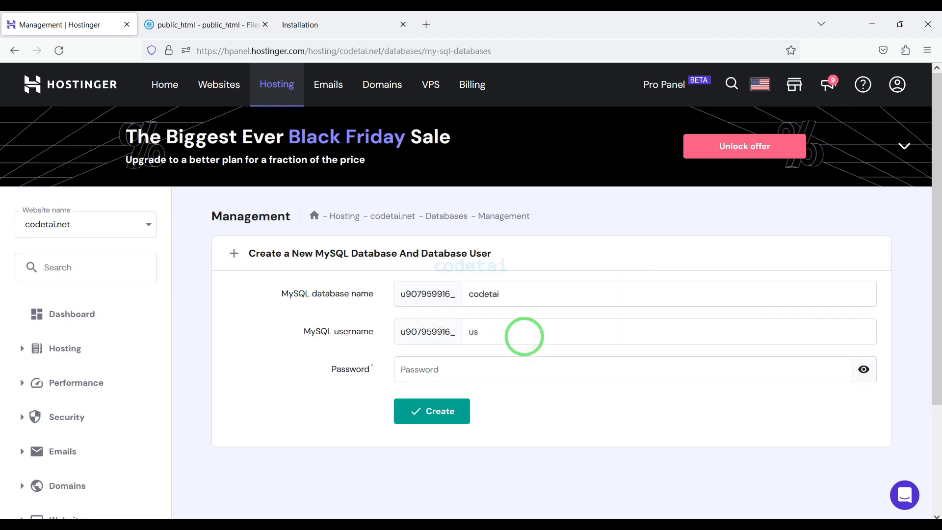
left_click(836, 369)
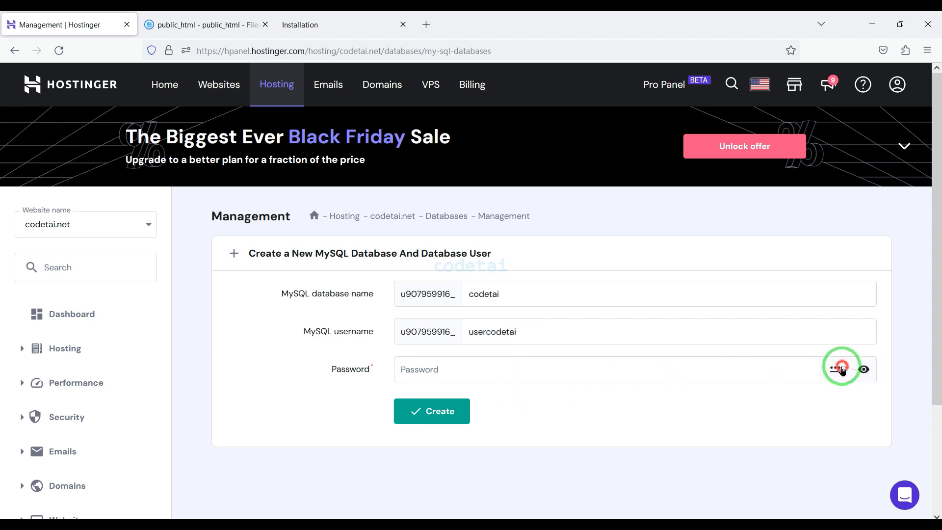
right_click(420, 367)
left_click(454, 190)
left_click(351, 24)
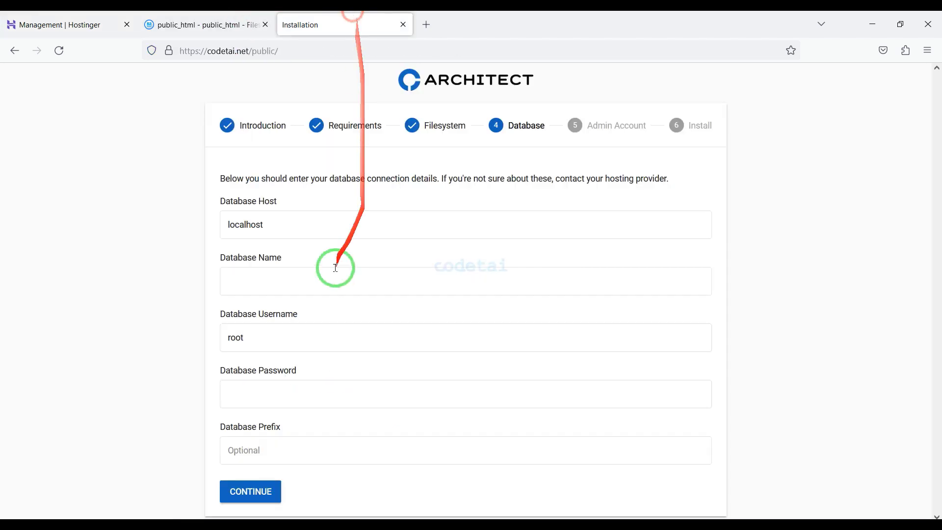
right_click(299, 392)
left_click(330, 254)
left_click(113, 25)
left_click(432, 411)
- Copy the new database's full name into the installer's Database Name field
scroll(725, 300, "down", 3)
left_click_drag(326, 421, 231, 423)
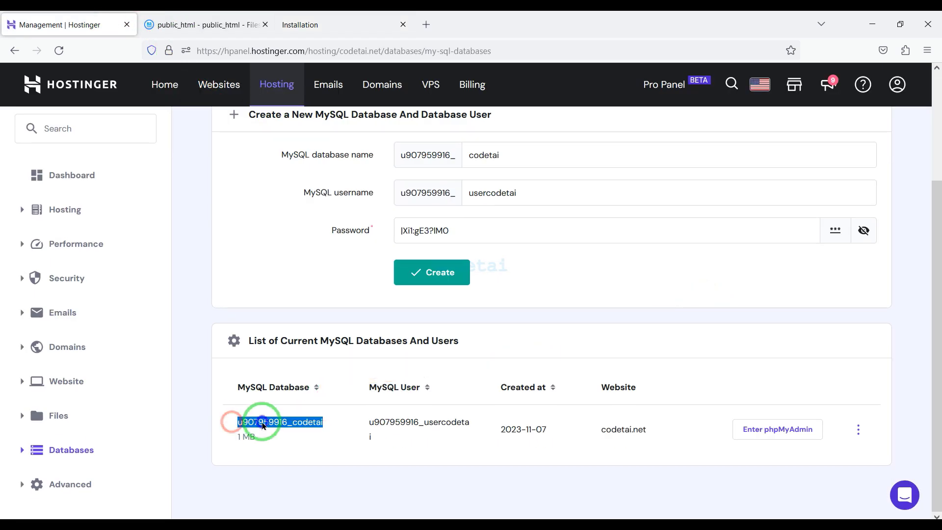
right_click(265, 421)
left_click(299, 268)
left_click(308, 23)
right_click(314, 273)
left_click(352, 370)
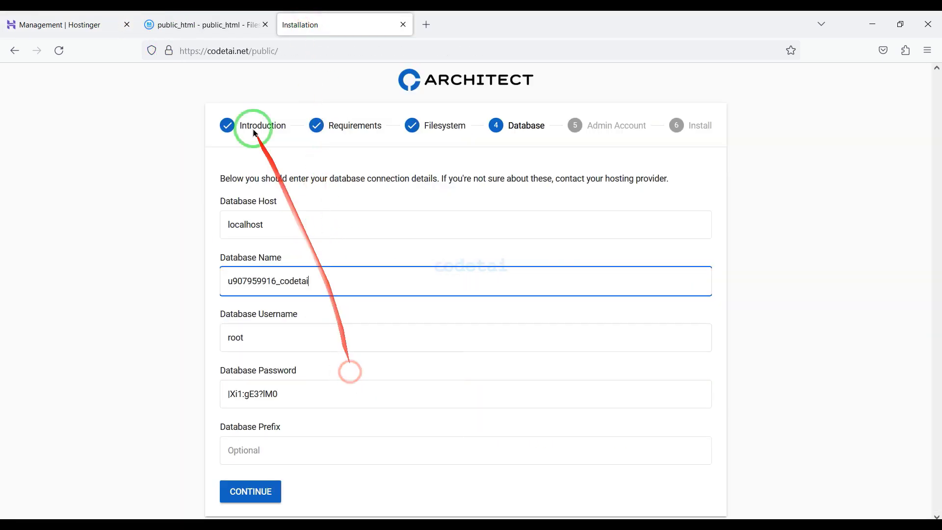
- Replace the root username with the new database user and submit the connection details
left_click(113, 25)
left_click_drag(373, 438, 373, 416)
right_click(372, 416)
left_click(415, 271)
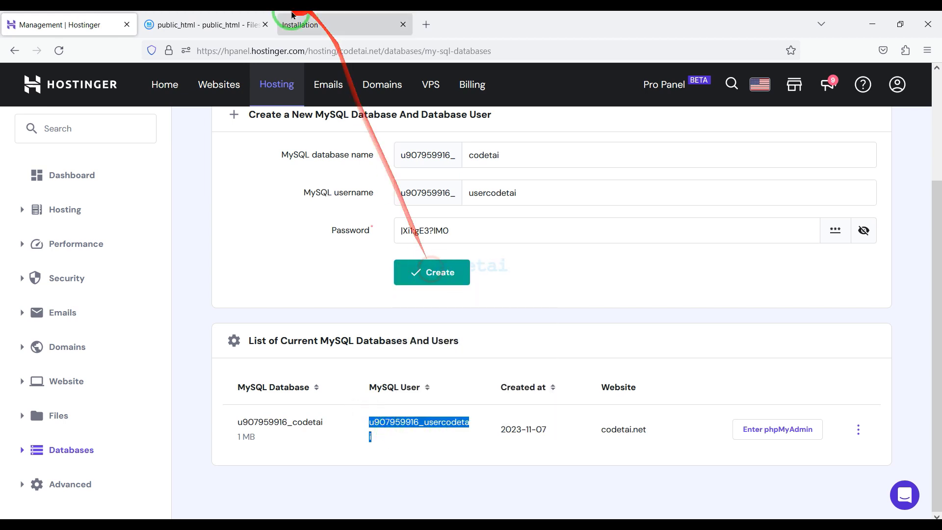
left_click(307, 24)
double_click(229, 336)
right_click(229, 336)
left_click(265, 179)
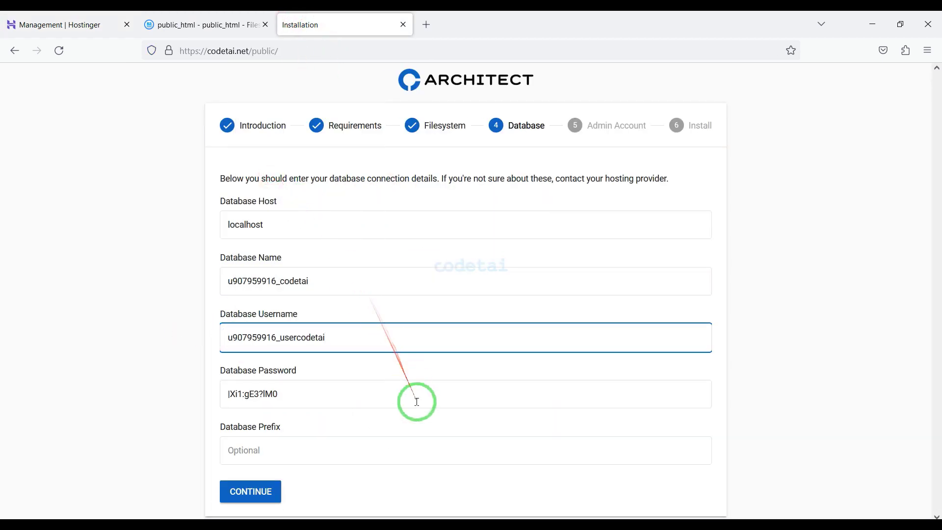
left_click(252, 497)
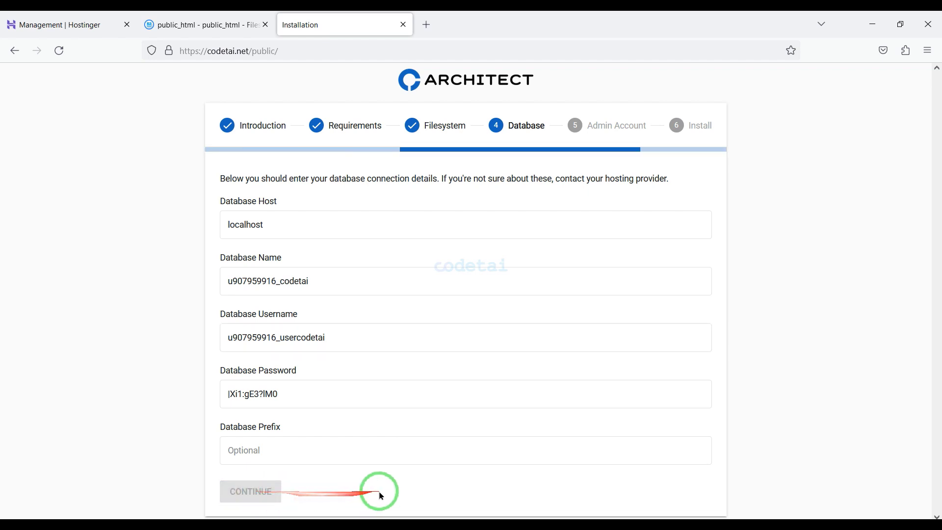
- Fill in admin username 'codetai', the admin e-mail, and the password with its confirmation
left_click(319, 242)
type("codetai")
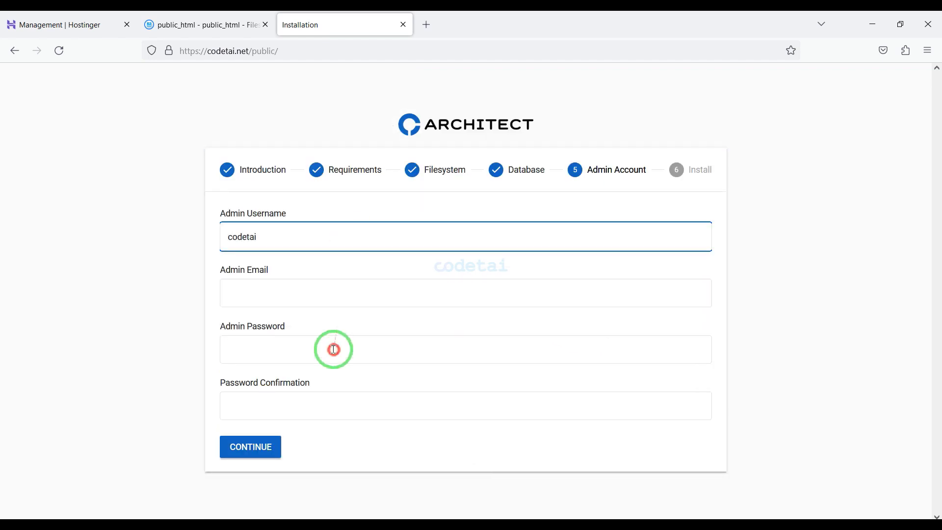
left_click(317, 293)
left_click(312, 326)
left_click(305, 347)
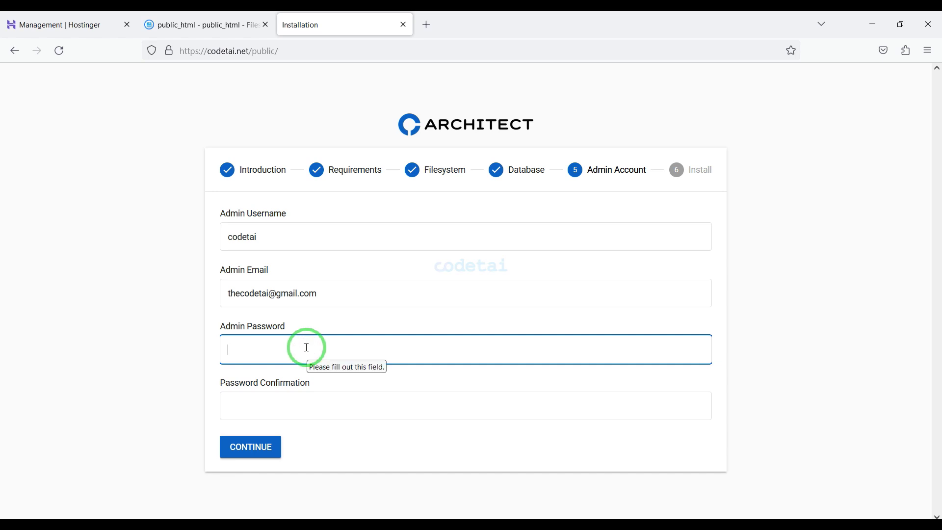
left_click(327, 408)
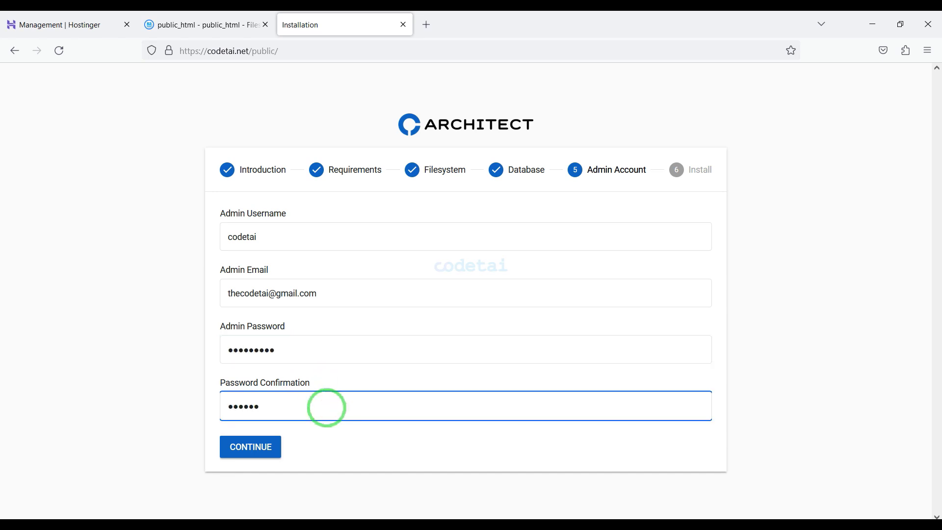
- Submit the admin details, run the installation, and open the new codetai.net site
left_click(263, 455)
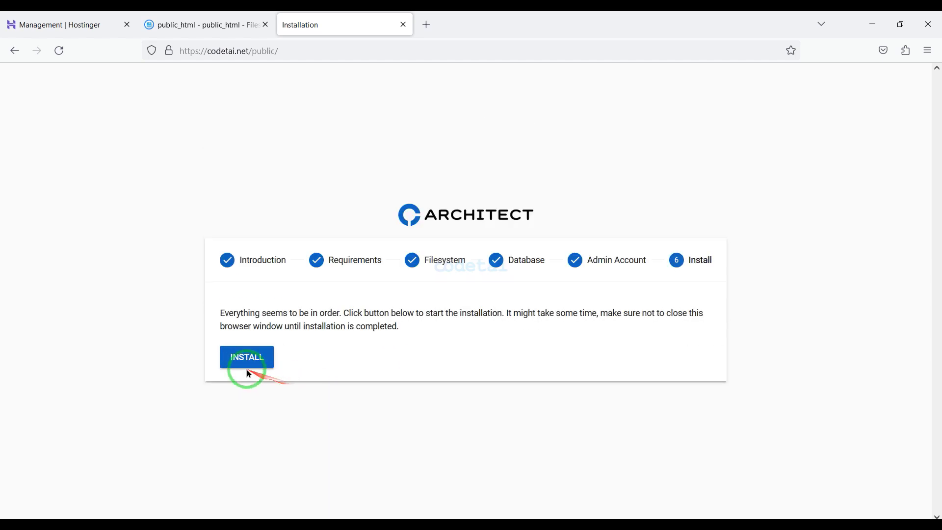
left_click(227, 358)
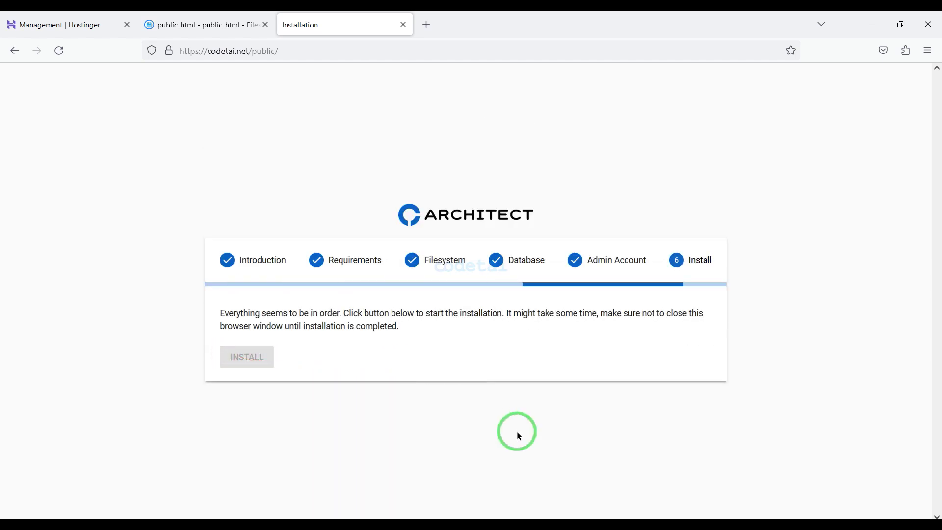
left_click(275, 310)
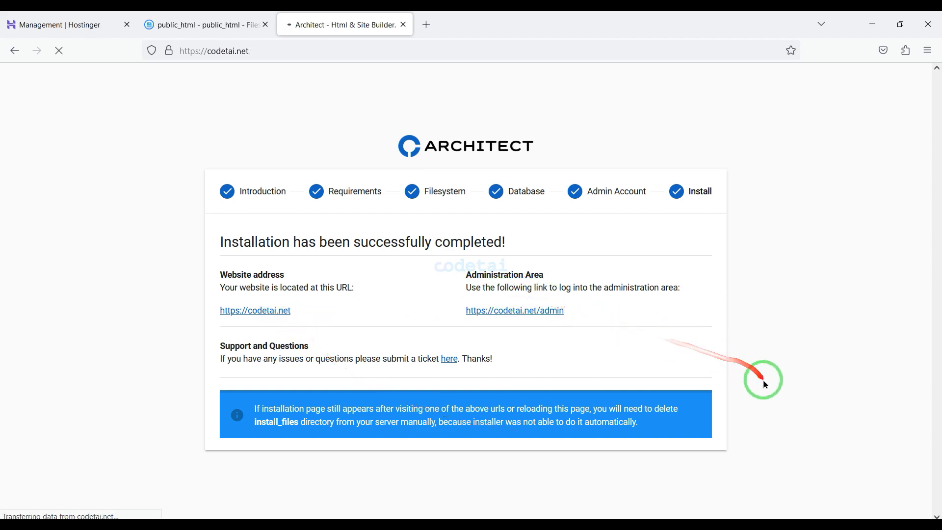
- Sign in to codetai.net as admin and go to the Admin Area
scroll(589, 407, "down", 20)
scroll(849, 320, "up", 20)
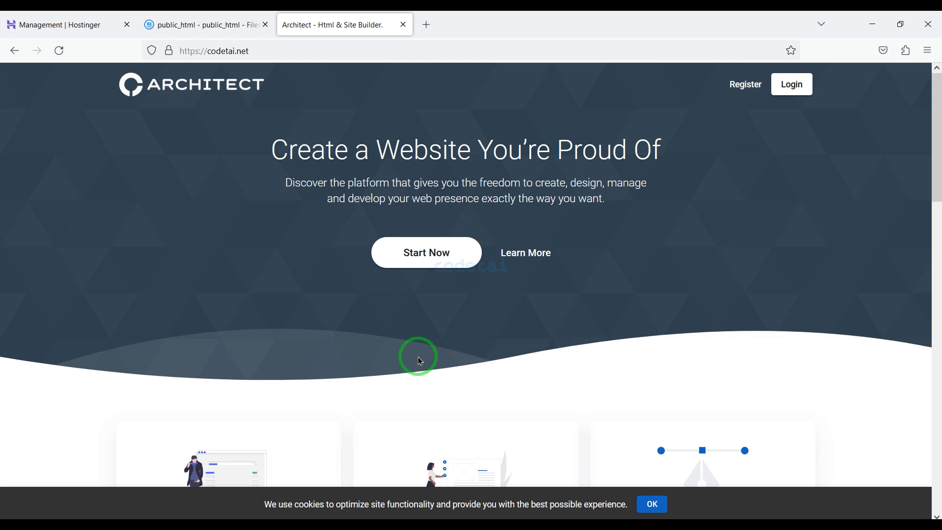
left_click(792, 84)
left_click(455, 384)
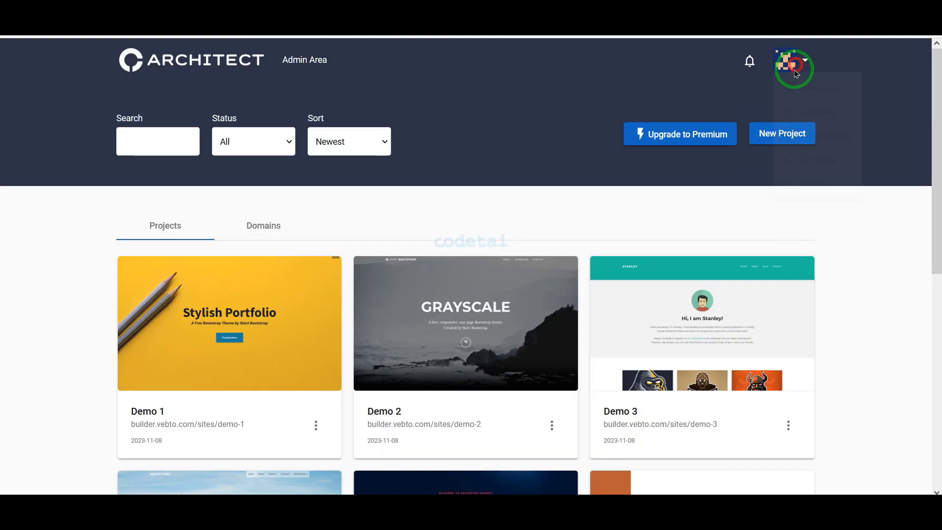
left_click(787, 59)
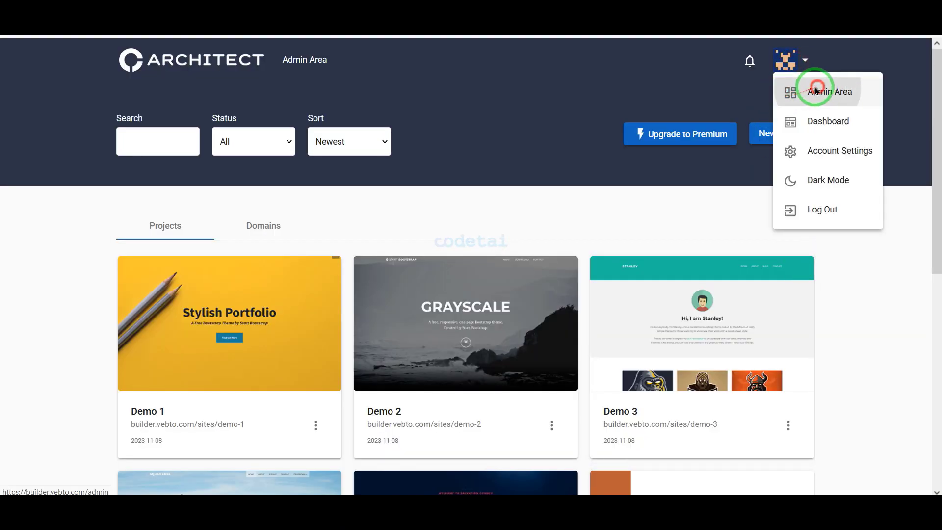
left_click(818, 91)
- Open Appearance > General and start choosing a new navbar logo image
scroll(557, 236, "down", 5)
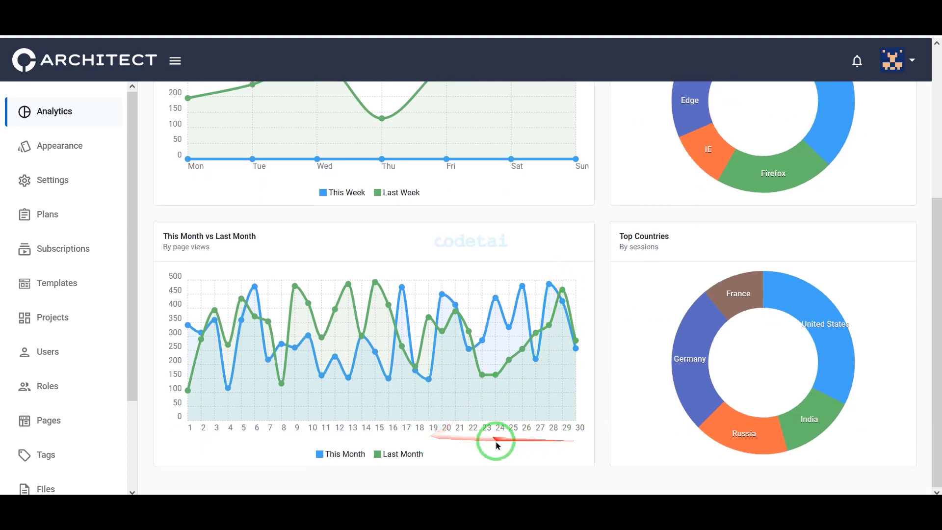
scroll(482, 440, "up", 5)
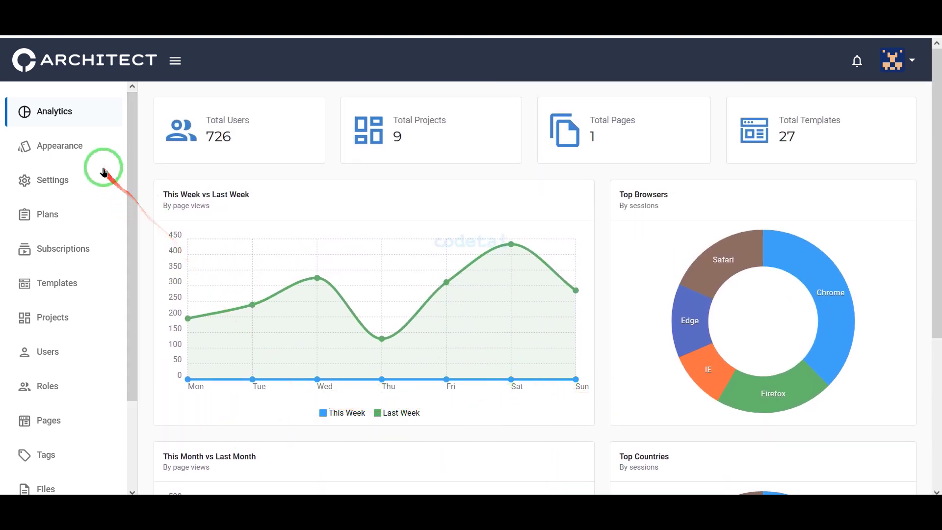
left_click(99, 154)
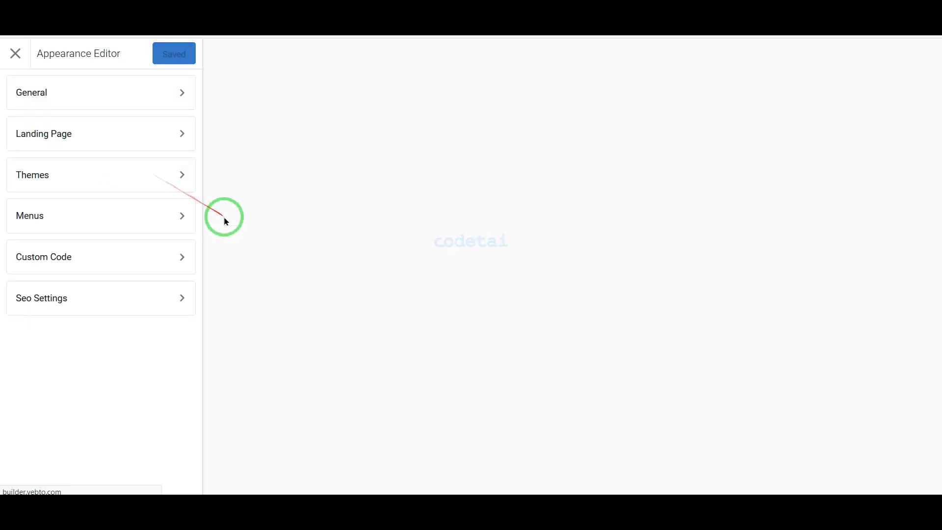
left_click(123, 107)
left_click(157, 177)
- Set the codetai image for both logo slots and upload a new favicon
double_click(205, 118)
left_click(120, 215)
double_click(210, 105)
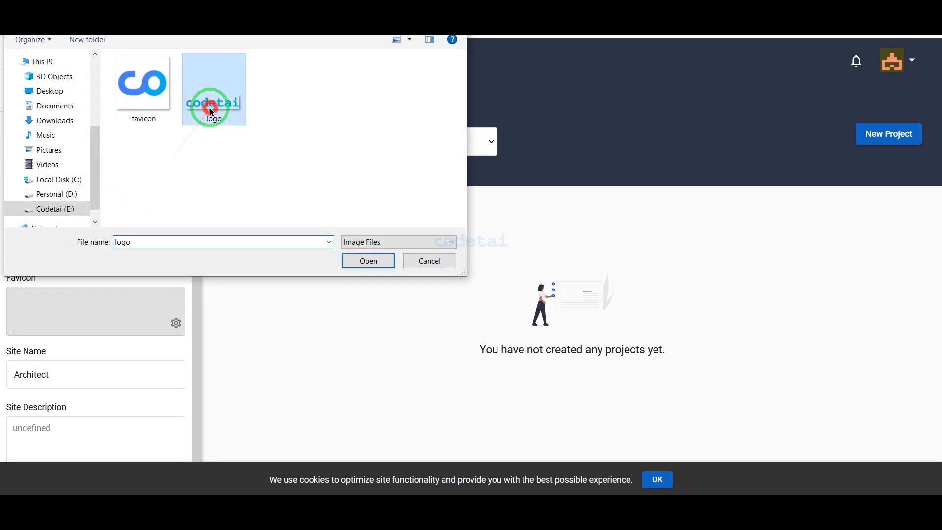
left_click(135, 311)
double_click(143, 84)
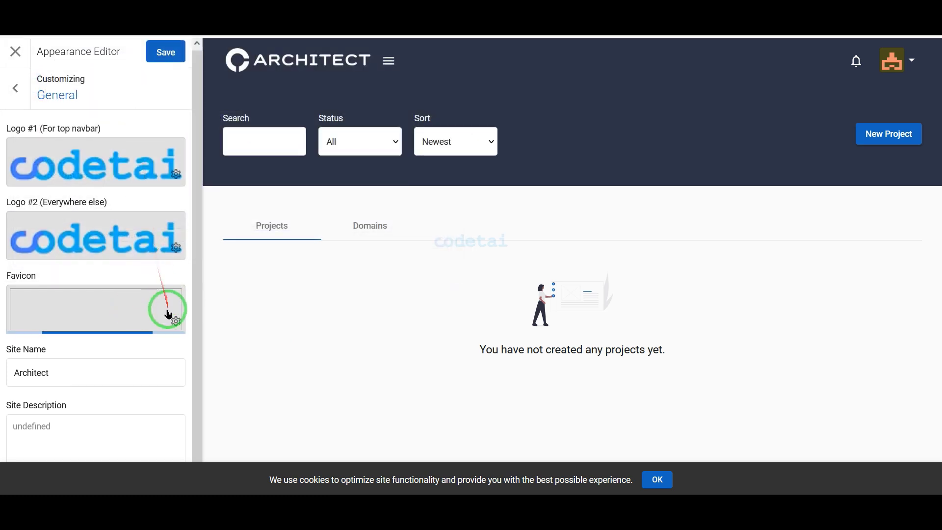
- Change the site name from Architect to Codetai and return to the section list
double_click(13, 362)
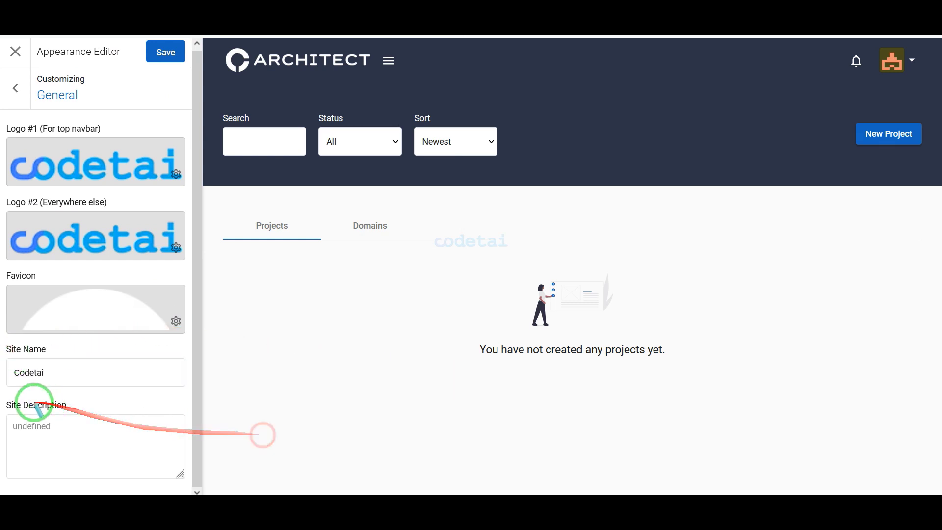
left_click_drag(1, 399, 191, 488)
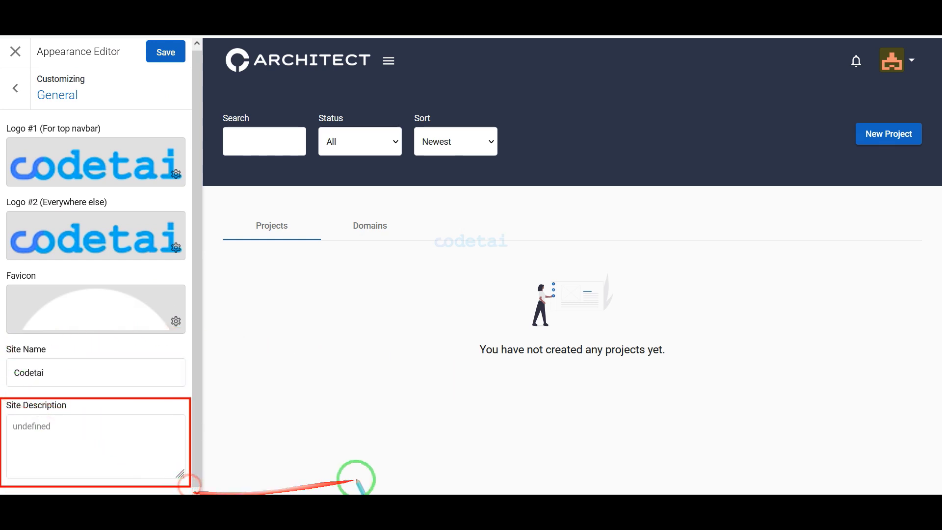
left_click(357, 336)
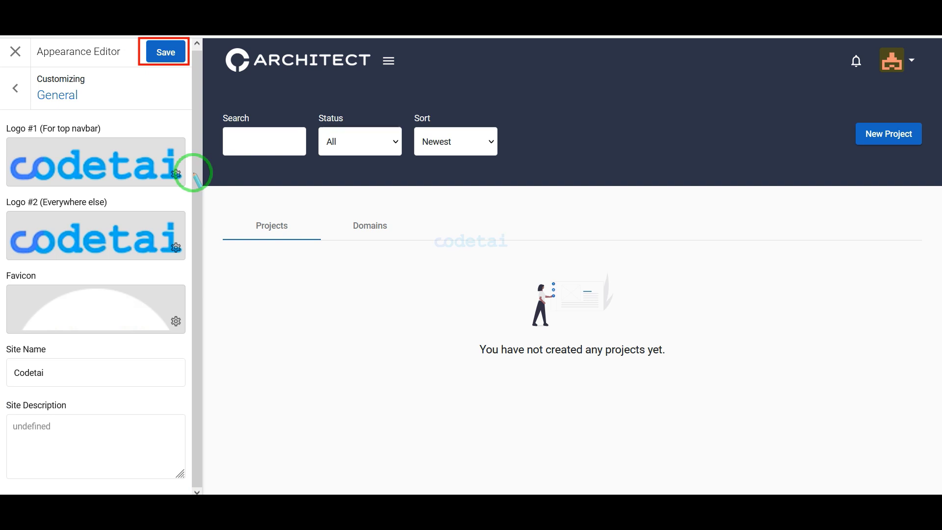
left_click(349, 393)
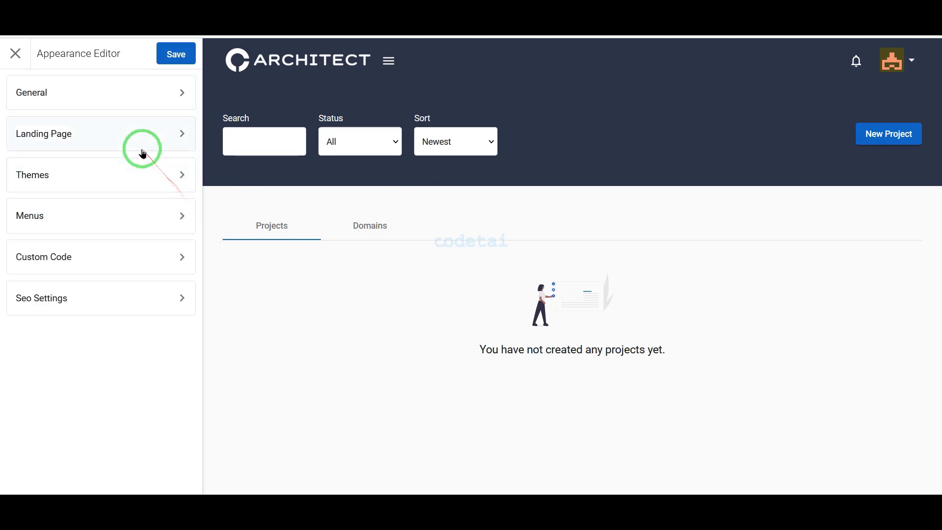
- Open the Landing Page settings and try clearing the header title, then undo it
left_click(140, 144)
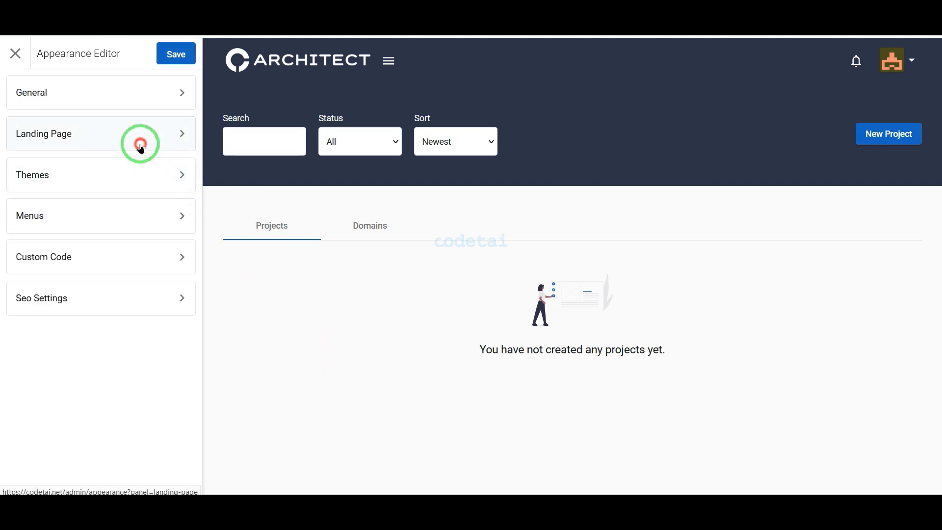
mouse_move(354, 111)
left_mouse_down()
mouse_move(782, 176)
mouse_move(783, 140)
left_mouse_up()
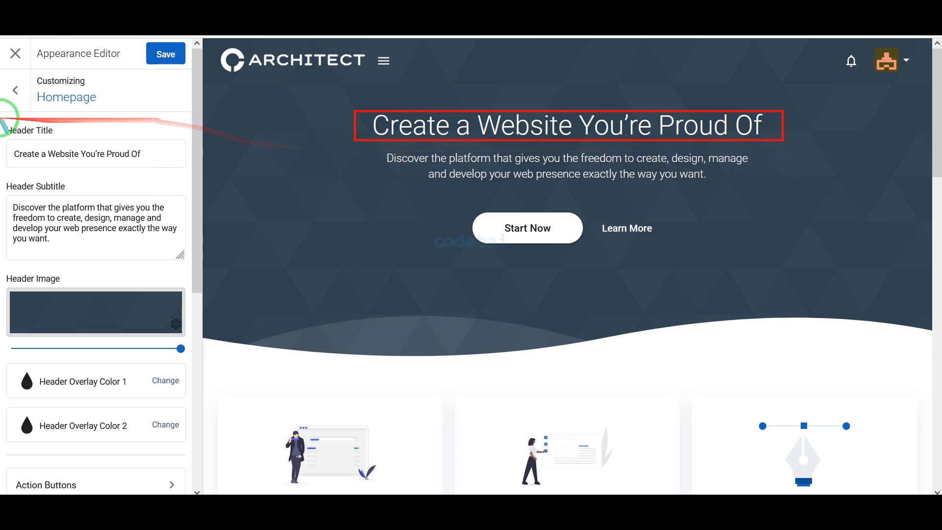
mouse_move(13, 124)
left_mouse_down()
mouse_move(152, 175)
mouse_move(184, 173)
mouse_move(26, 153)
left_mouse_up()
key("BackSpace")
key("ctrl+z")
left_click(507, 337)
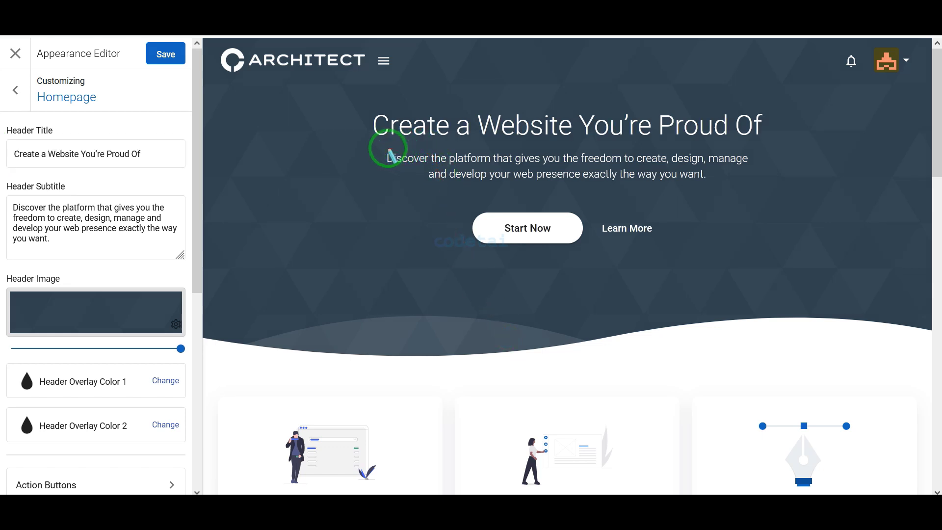
- Delete and restore the header subtitle, then cancel choosing a new header image
mouse_move(448, 169)
left_mouse_down()
mouse_move(732, 172)
mouse_move(750, 187)
left_mouse_up()
mouse_move(2, 180)
left_mouse_down()
mouse_move(50, 236)
mouse_move(188, 270)
left_mouse_up()
left_click_drag(147, 240, 11, 186)
key("BackSpace")
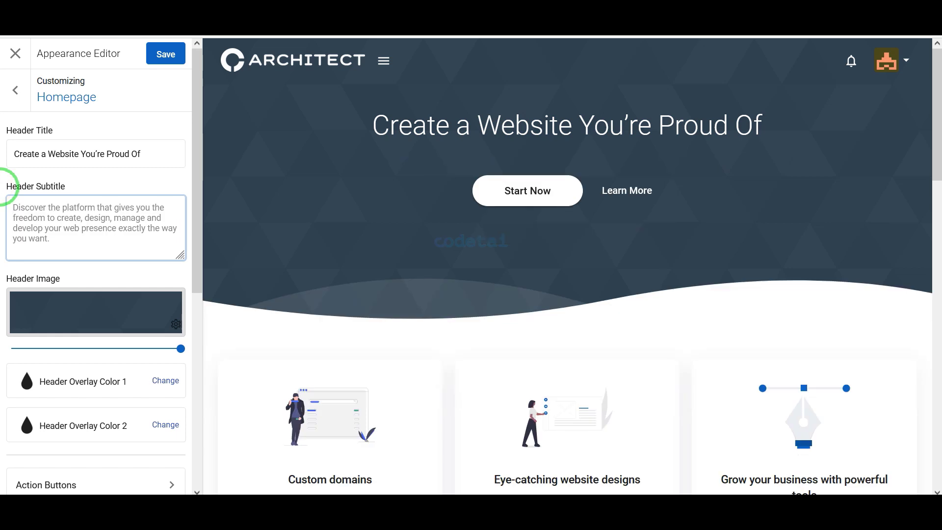
key("ctrl+z")
scroll(94, 379, "down", 1)
scroll(94, 379, "down", 3)
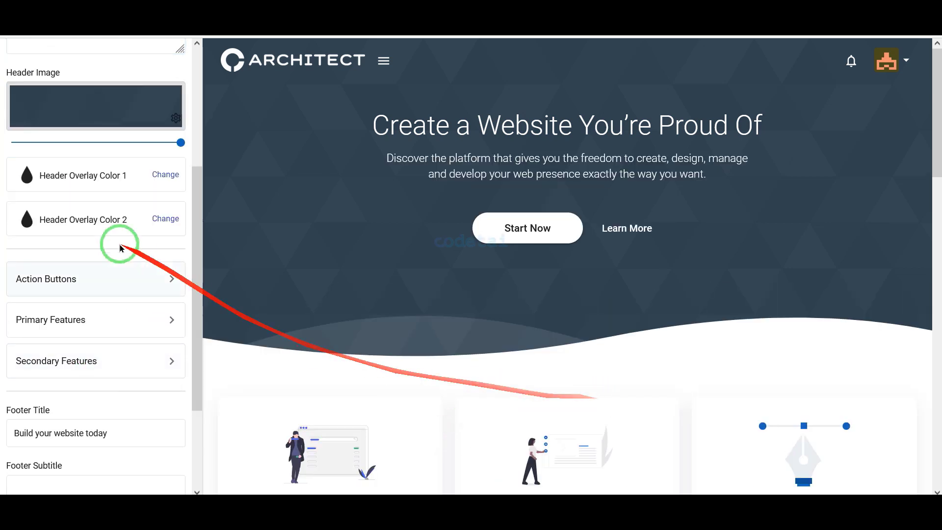
left_click(107, 99)
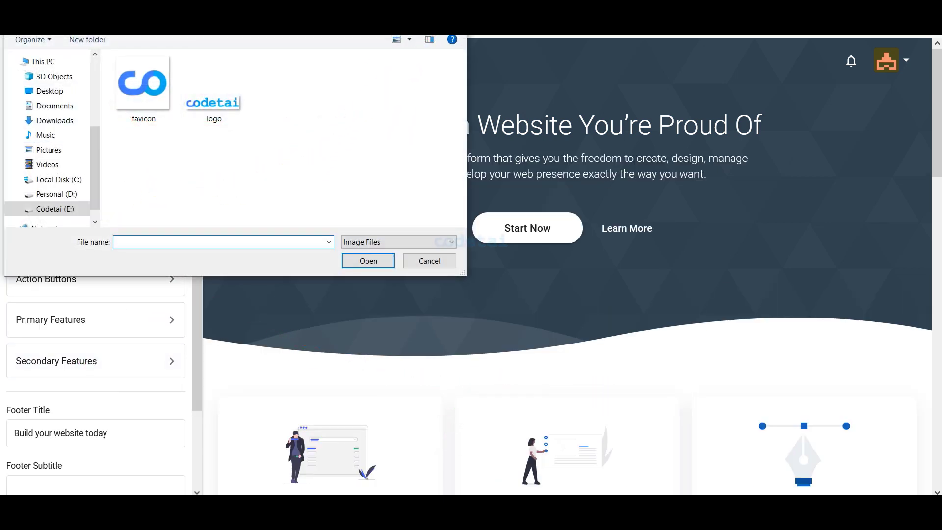
key("Escape")
left_click(67, 181)
- Set header overlay colour 1 to dark red and colour 2 to yellow-green
left_click(41, 237)
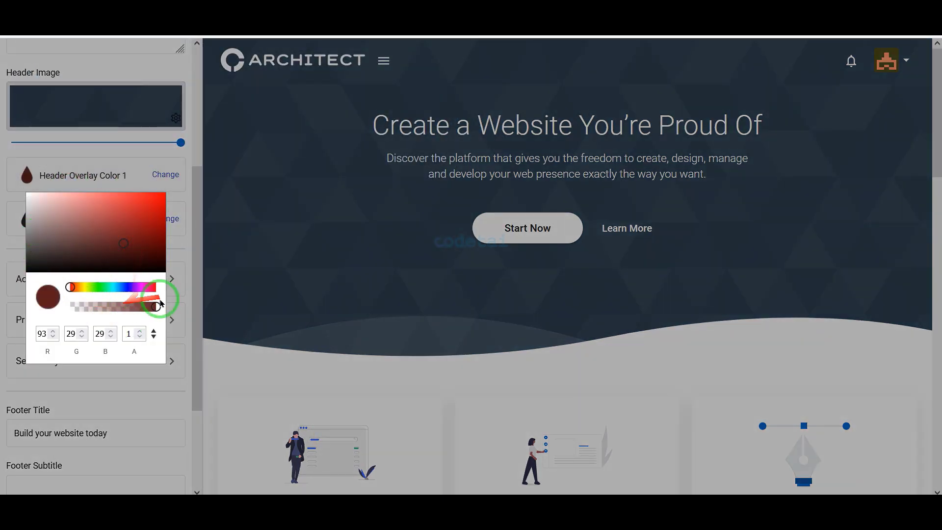
left_click(169, 196)
left_click(165, 218)
left_click(155, 319)
left_click(234, 251)
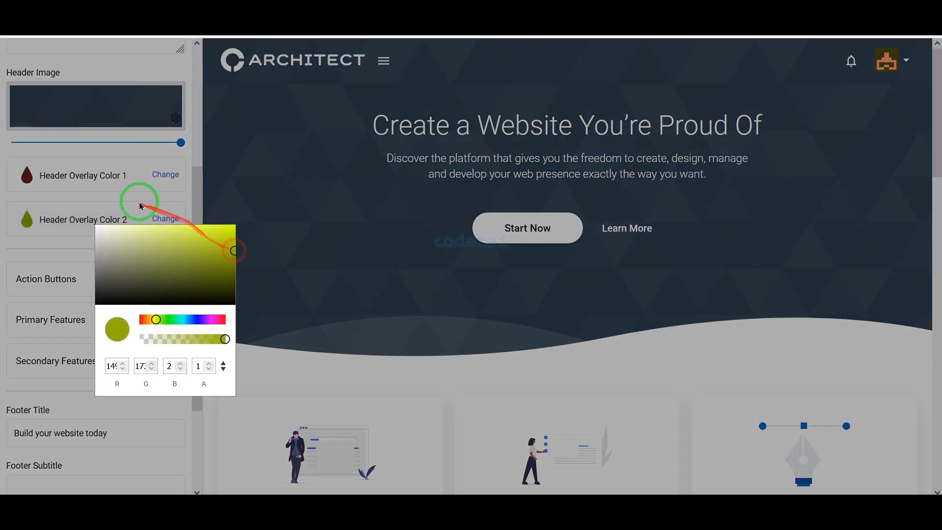
left_click(140, 208)
scroll(154, 322, "down", 3)
left_click_drag(458, 198, 670, 256)
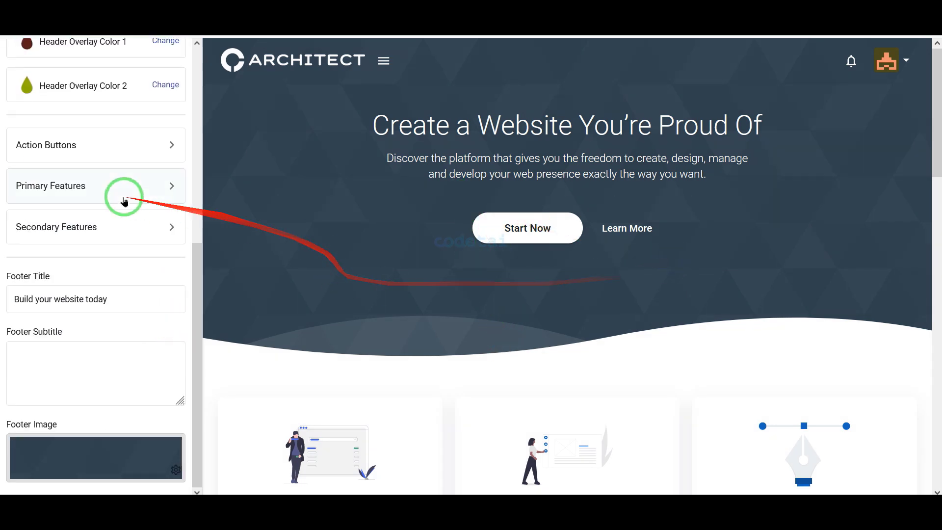
left_click(106, 151)
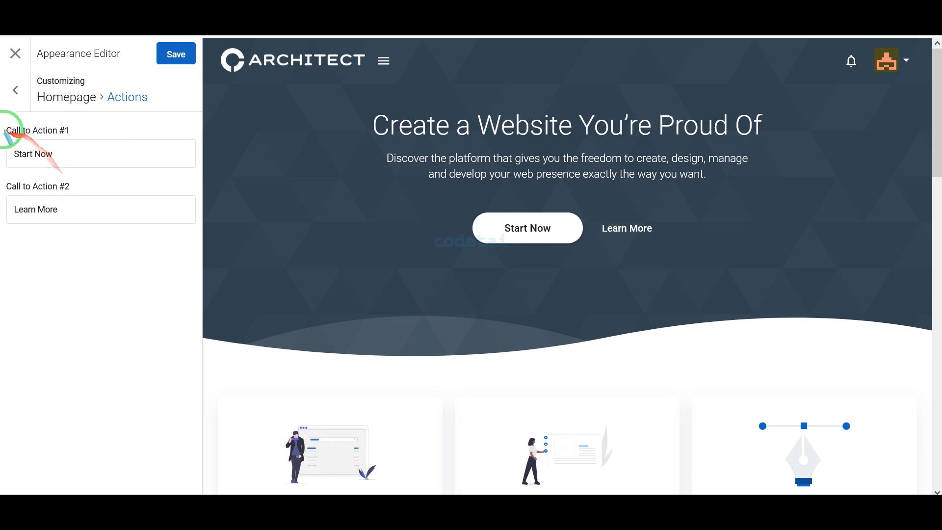
- Go back to the main homepage settings and look over its fields
mouse_move(22, 125)
left_mouse_down()
mouse_move(196, 197)
mouse_move(197, 231)
left_mouse_up()
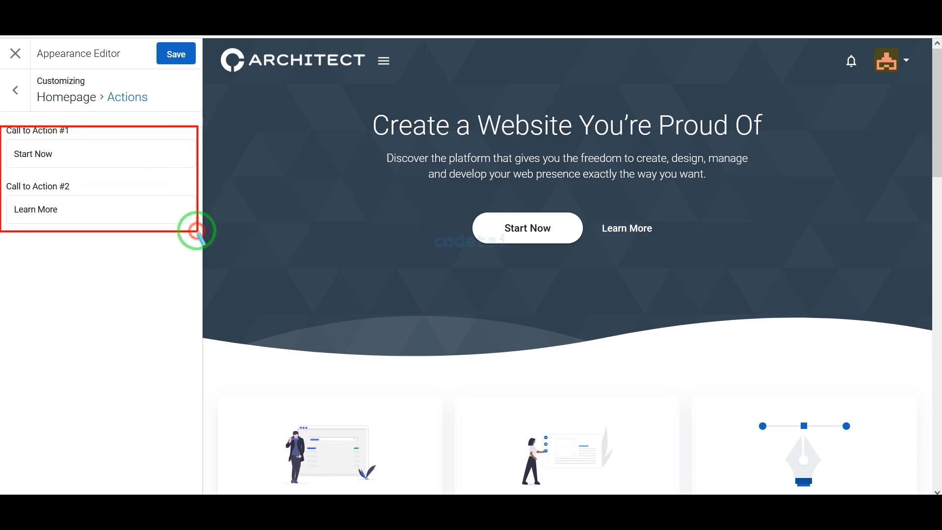
left_click(16, 90)
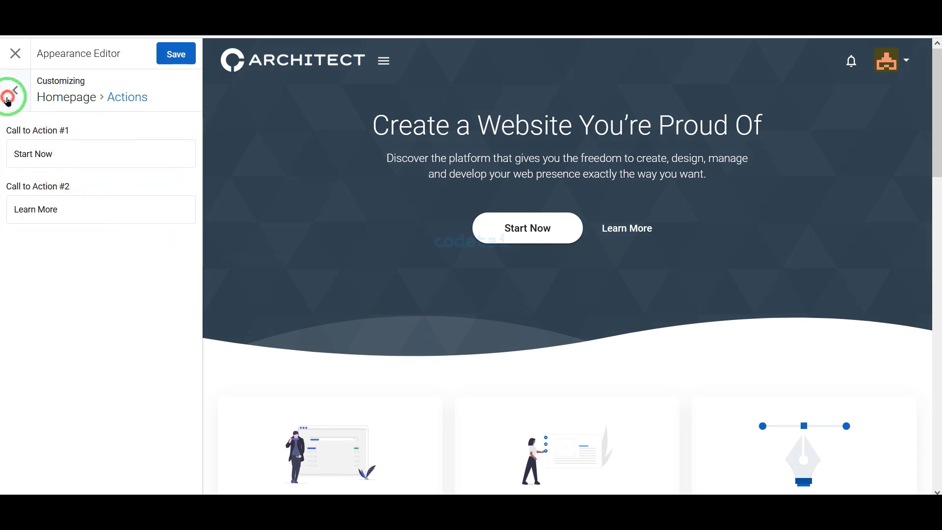
scroll(511, 363, "down", 5)
mouse_move(220, 171)
left_mouse_down()
mouse_move(606, 331)
mouse_move(924, 414)
left_mouse_up()
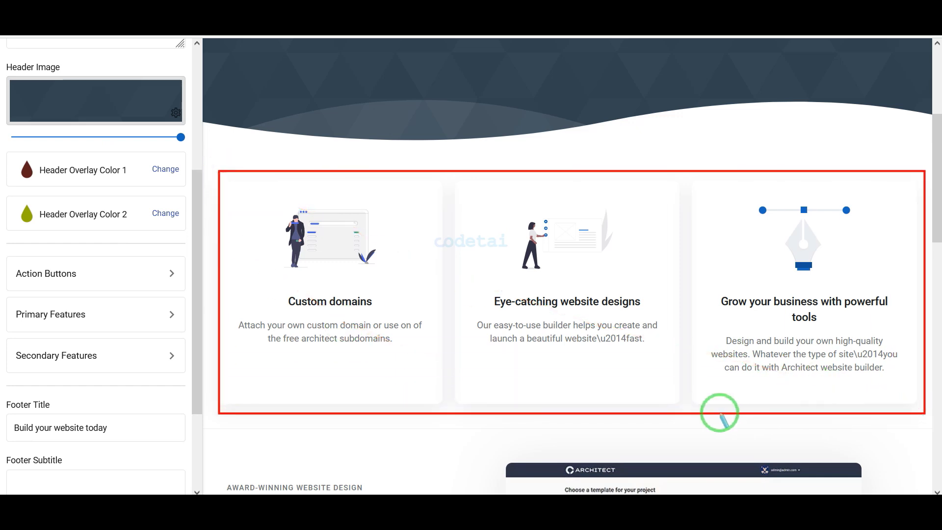
- Browse the Primary Features editor and its items
left_click(86, 314)
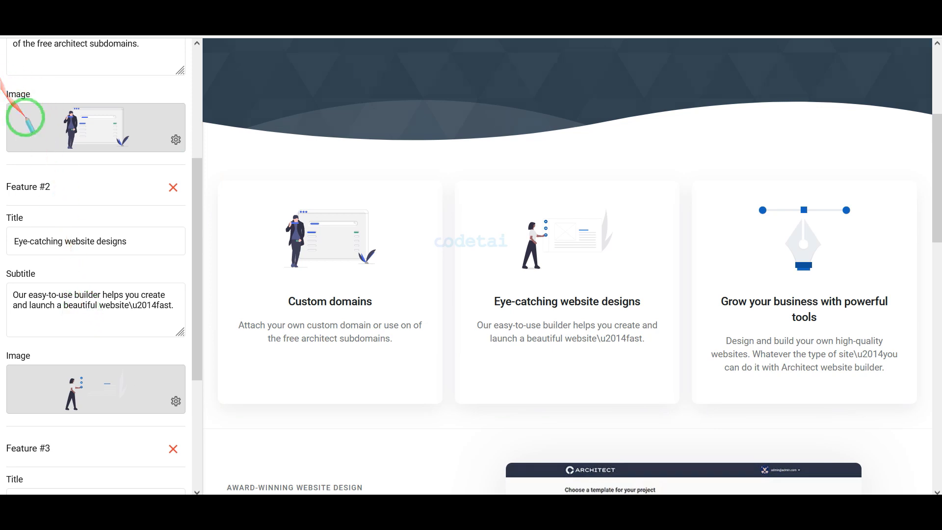
scroll(97, 157, "up", 5)
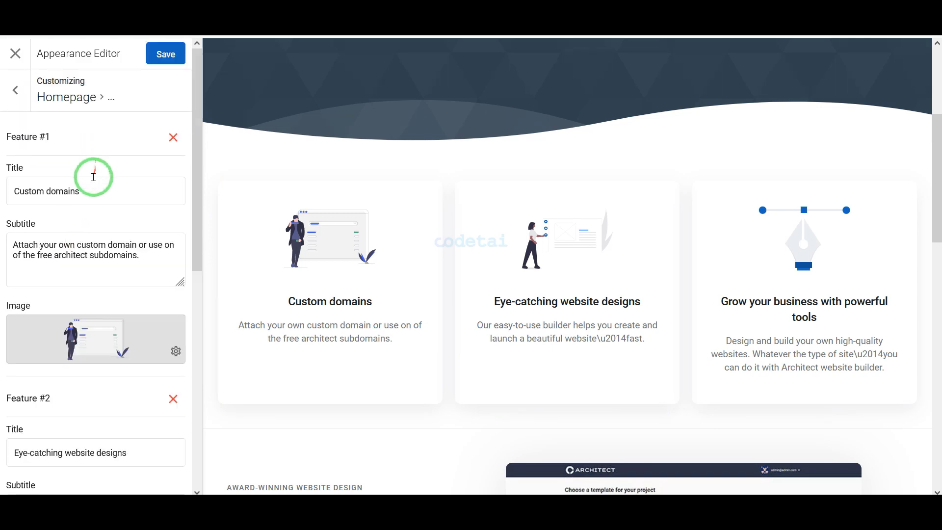
scroll(94, 204, "down", 10)
scroll(559, 349, "down", 6)
scroll(558, 349, "down", 3)
scroll(558, 263, "up", 2)
scroll(371, 304, "down", 5)
scroll(372, 304, "down", 5)
scroll(542, 309, "up", 10)
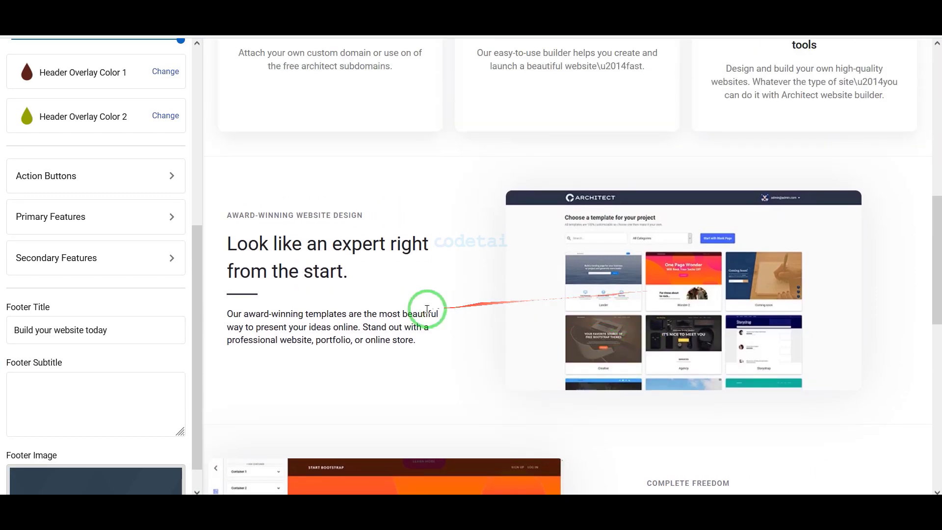
- Review Secondary Features and the footer fields, cancel the footer image, then open Themes
left_click(113, 259)
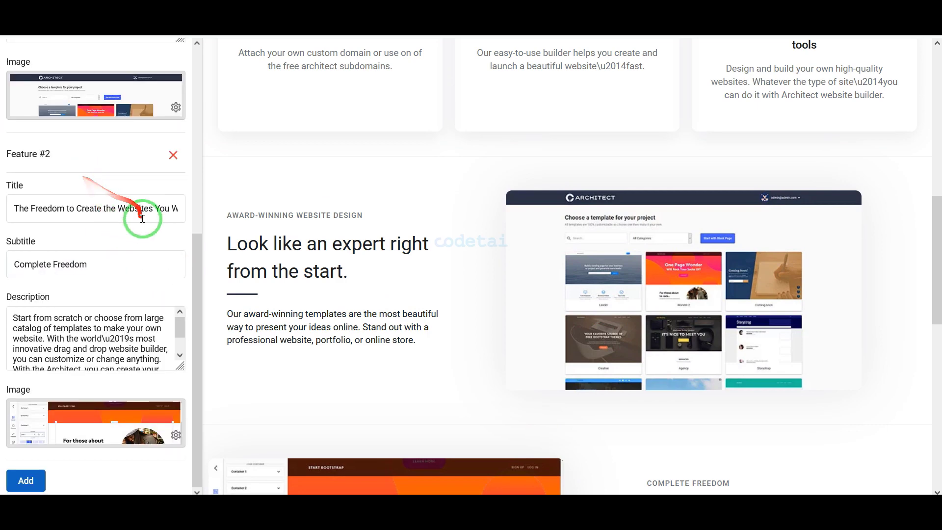
scroll(112, 305, "up", 5)
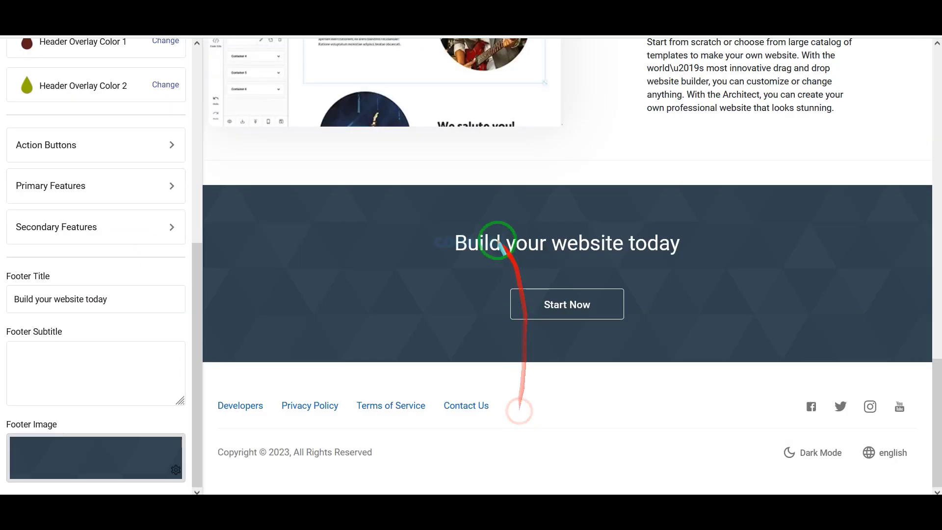
left_click_drag(417, 206, 705, 264)
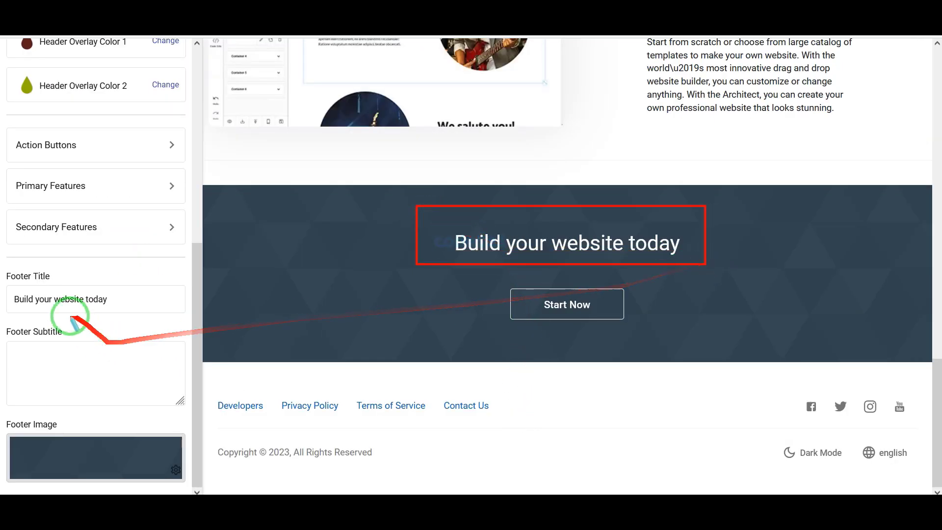
left_click_drag(2, 262, 191, 324)
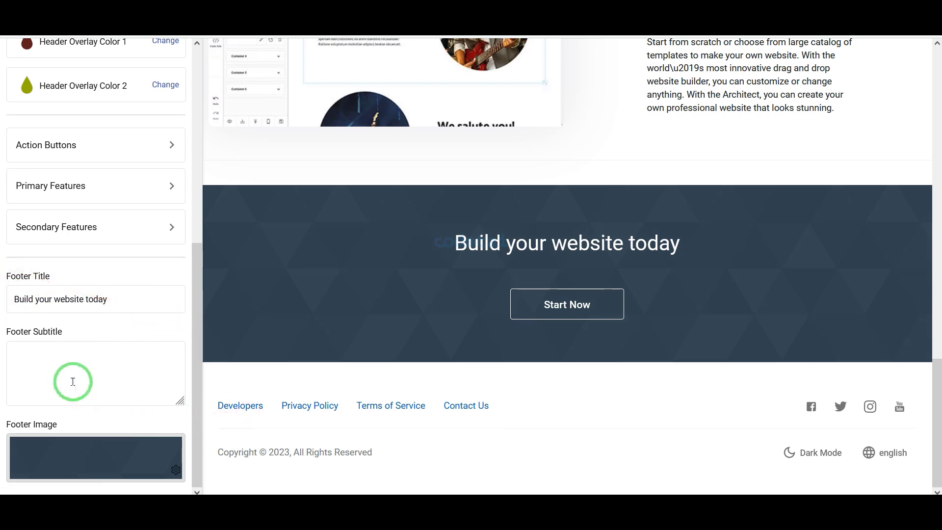
type("su")
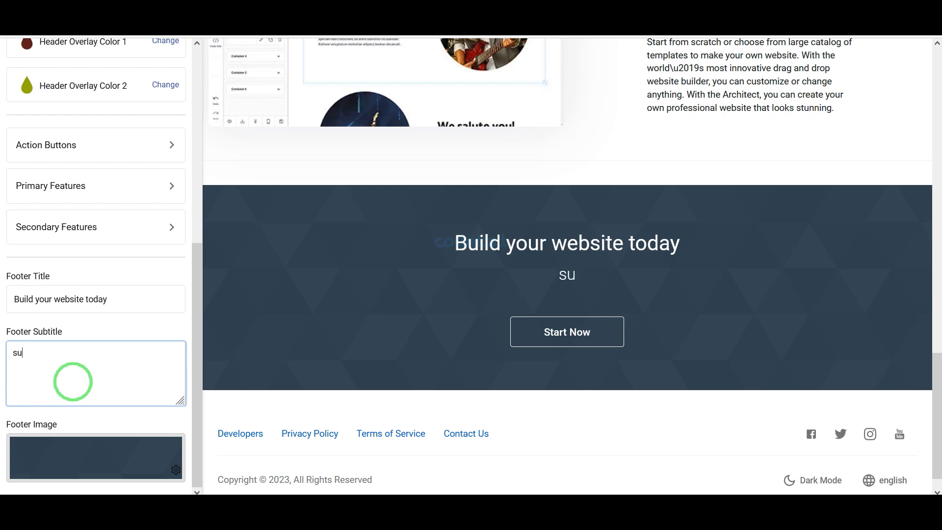
key("BackSpace")
key("BackSpace")
key("BackSpace")
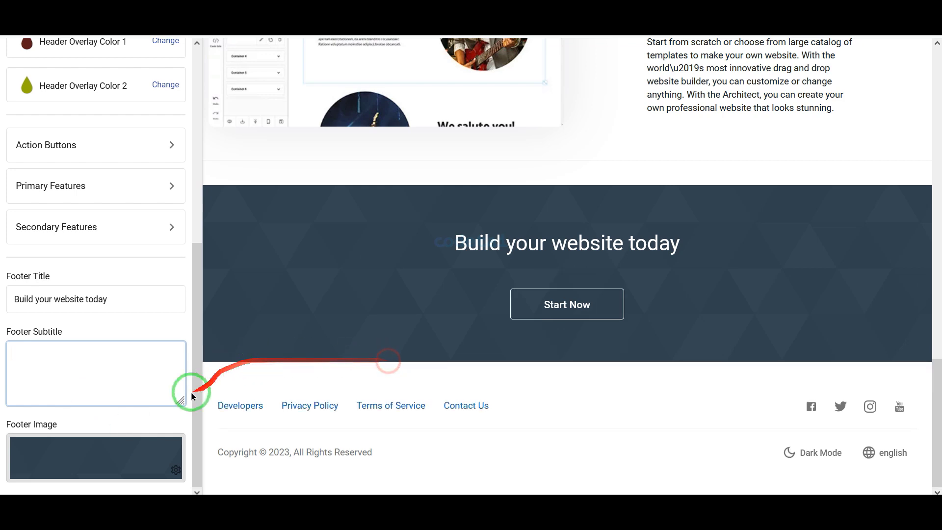
left_click(119, 455)
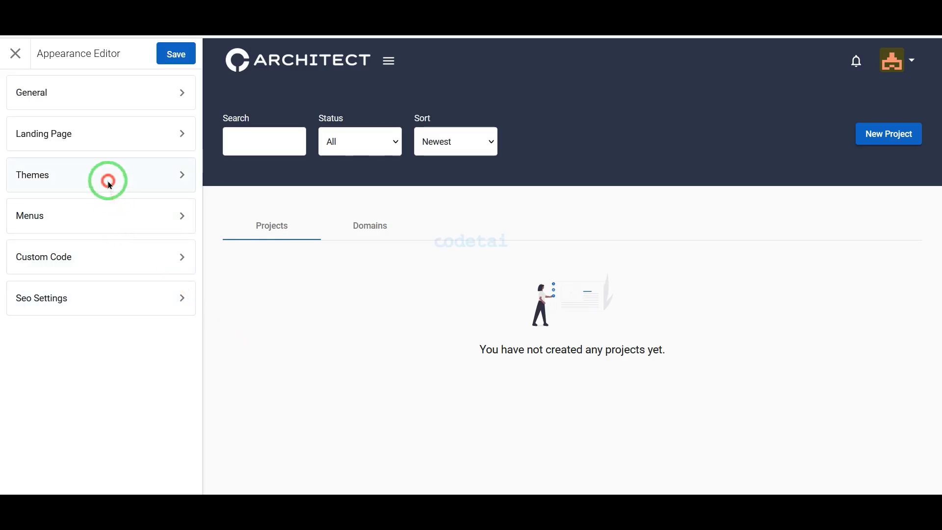
left_click(110, 185)
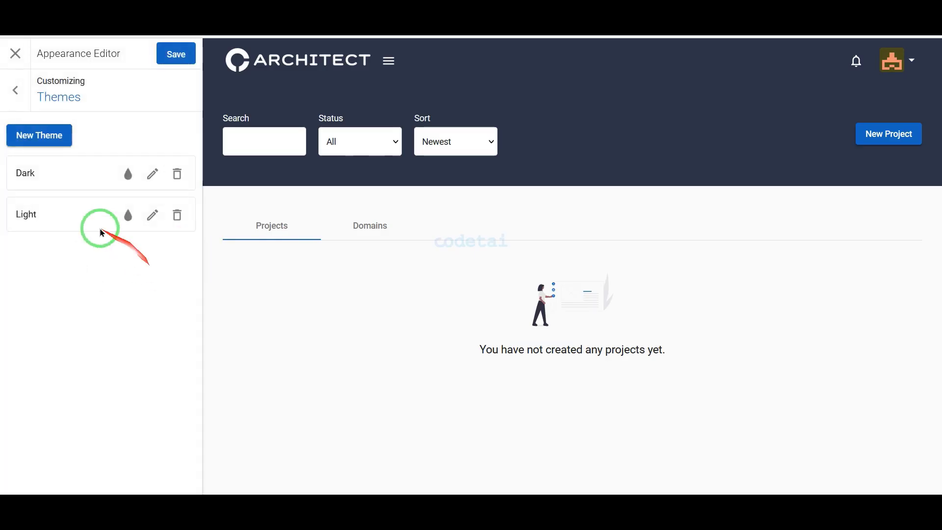
- Create a new theme named 'theme' as the default dark theme
left_click(32, 135)
left_click(383, 202)
type("theme")
left_click(374, 238)
left_click(385, 288)
left_click(571, 395)
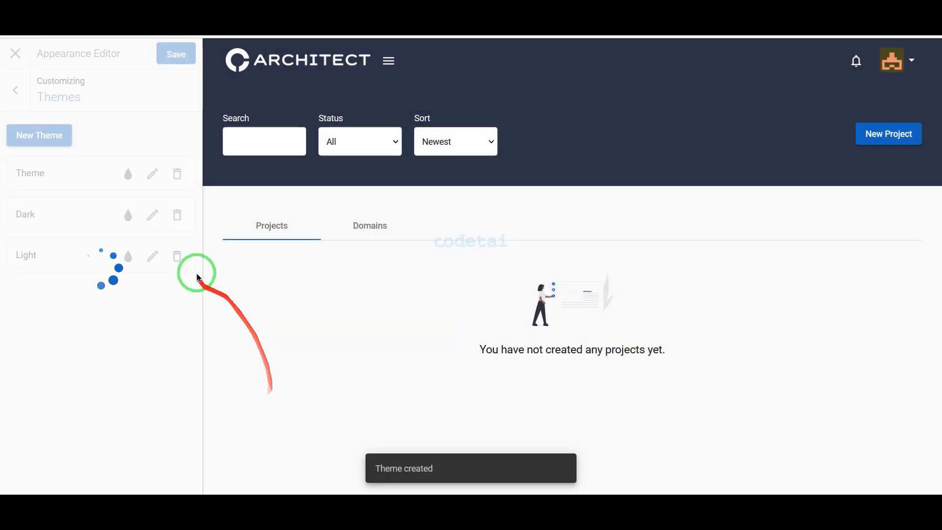
- Add a new menu positioned at Custom Page Navbar, then delete it
left_click(167, 231)
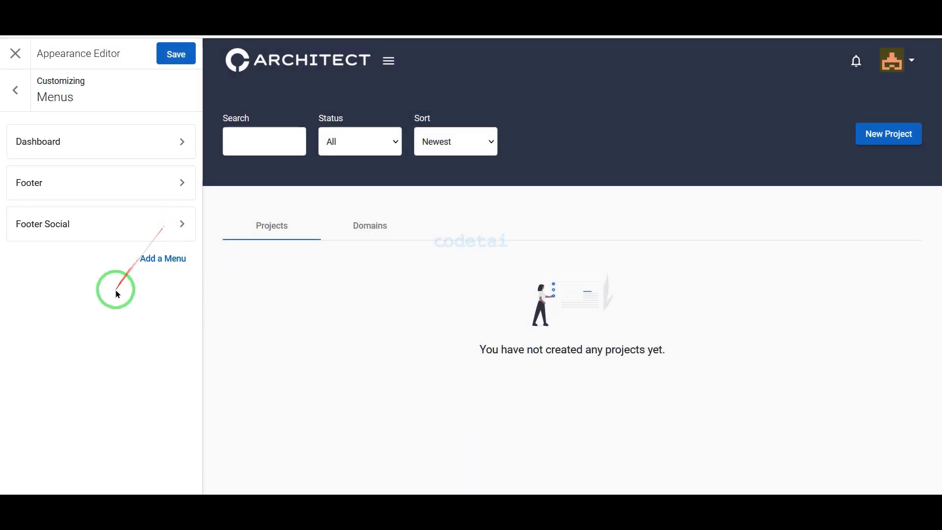
left_click(159, 267)
left_click(89, 217)
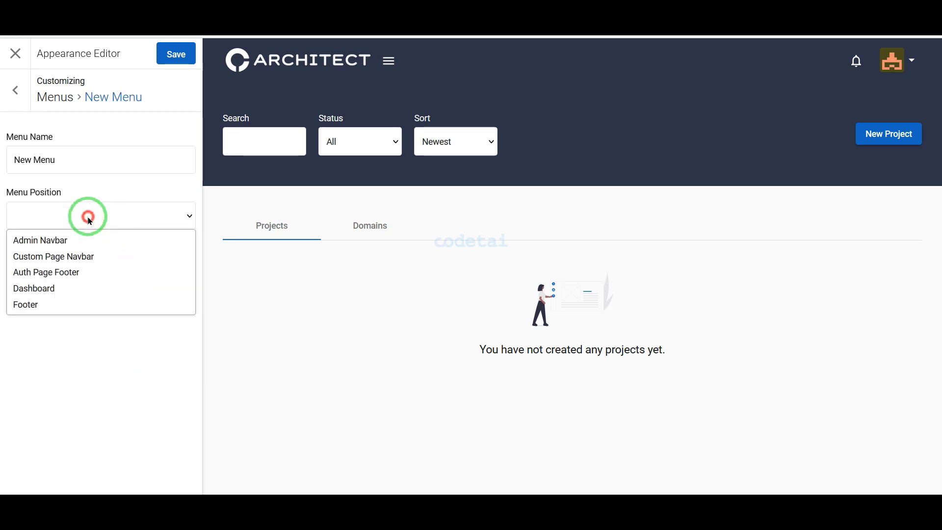
left_click(89, 255)
left_click(79, 164)
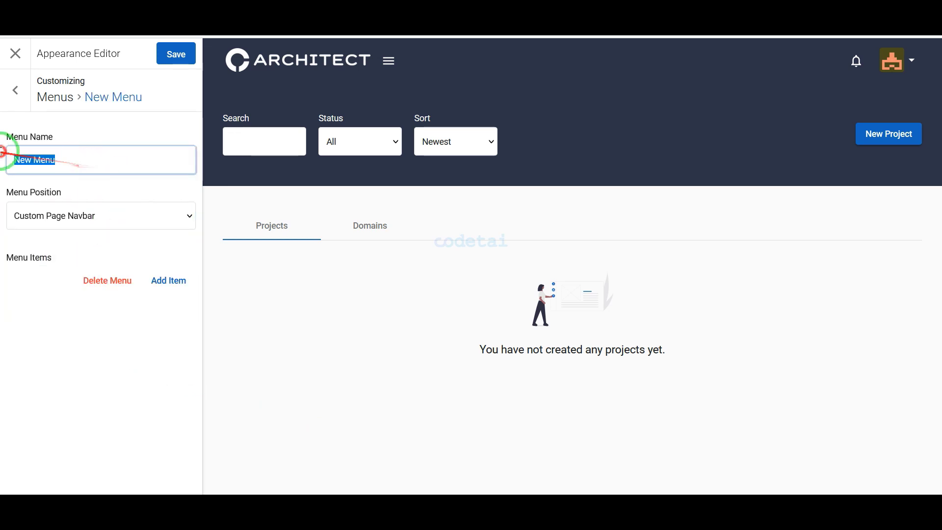
left_click(118, 281)
left_click(549, 296)
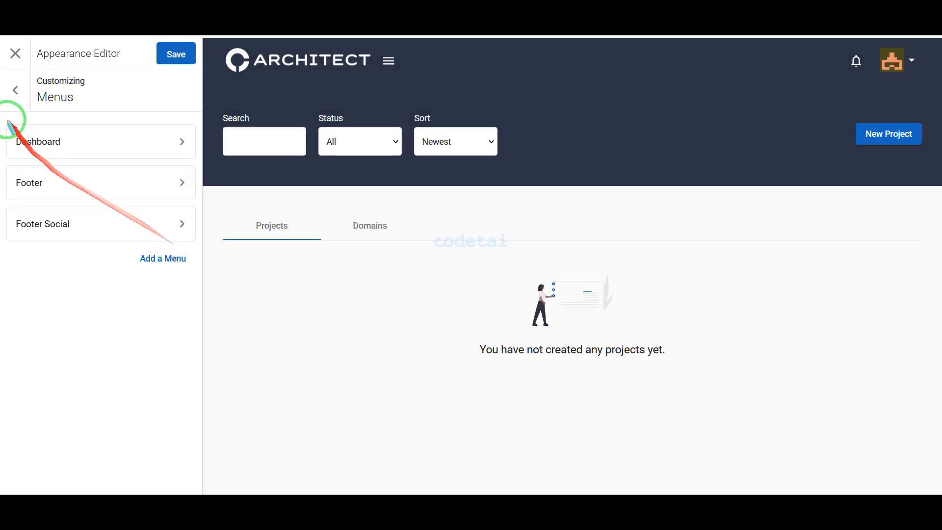
- Inspect the Dashboard menu, expanding its Admin Area item
left_click_drag(2, 116, 196, 252)
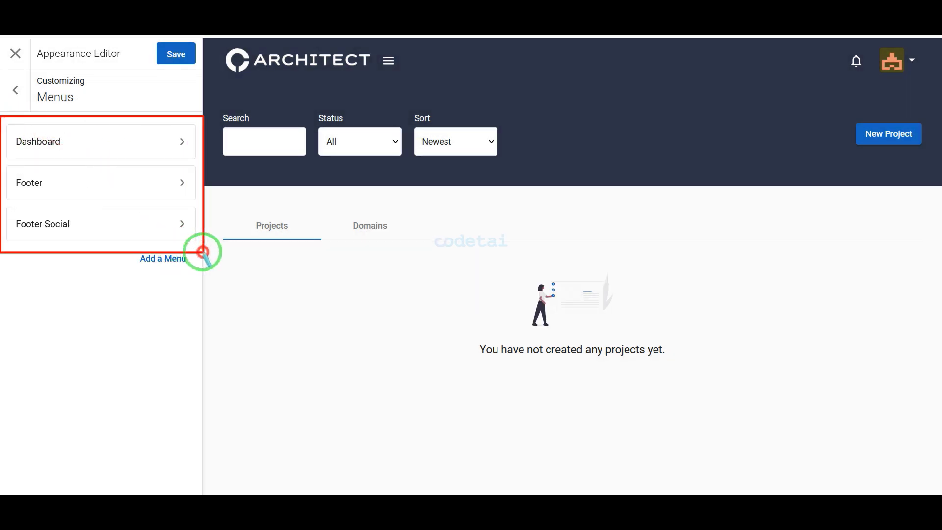
left_click(111, 155)
double_click(101, 160)
left_click(73, 273)
scroll(72, 334, "down", 4)
scroll(83, 314, "down", 1)
scroll(73, 294, "up", 5)
left_click(15, 90)
- Inspect the Footer menu's Developers and Privacy Policy items, then return to appearance sections
left_click(46, 168)
left_click(84, 284)
left_click(84, 381)
left_click(10, 86)
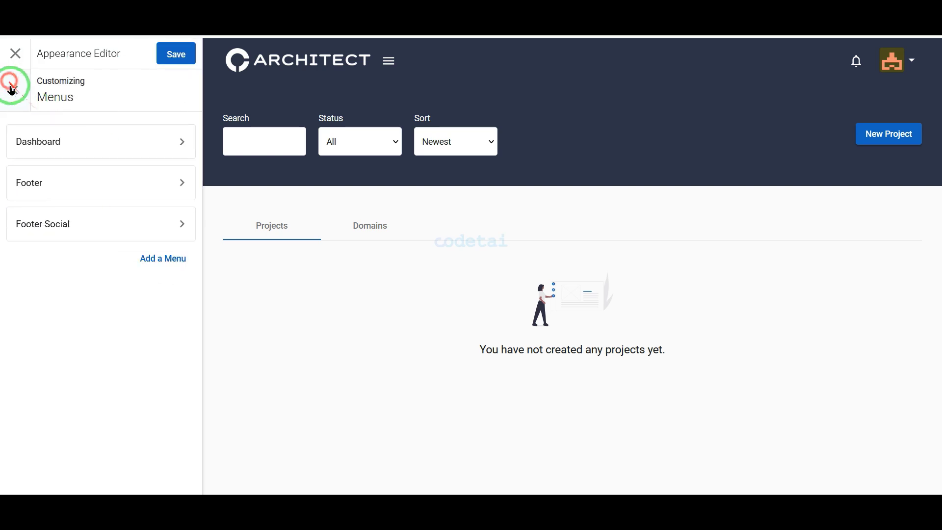
left_click(10, 86)
- Review the Custom CSS and Custom HTML & JavaScript editors, then the SEO settings
left_click(151, 257)
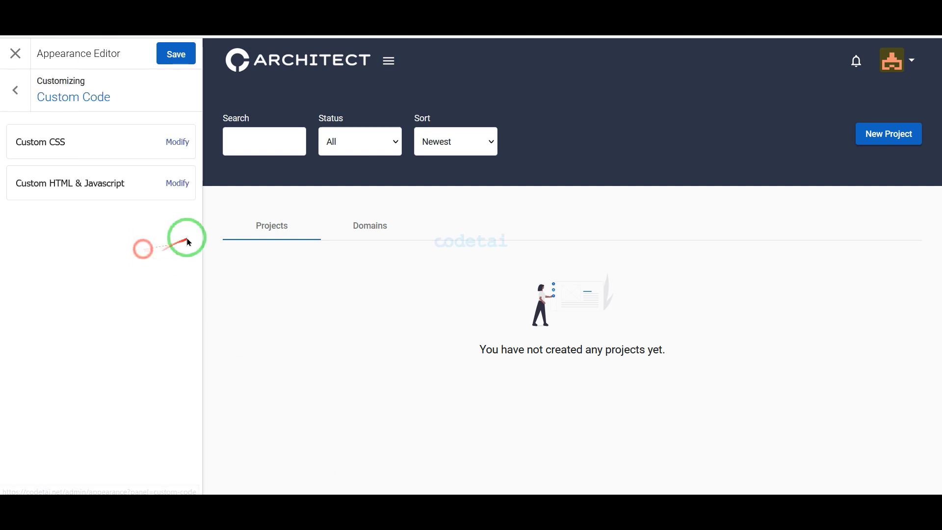
left_click(118, 144)
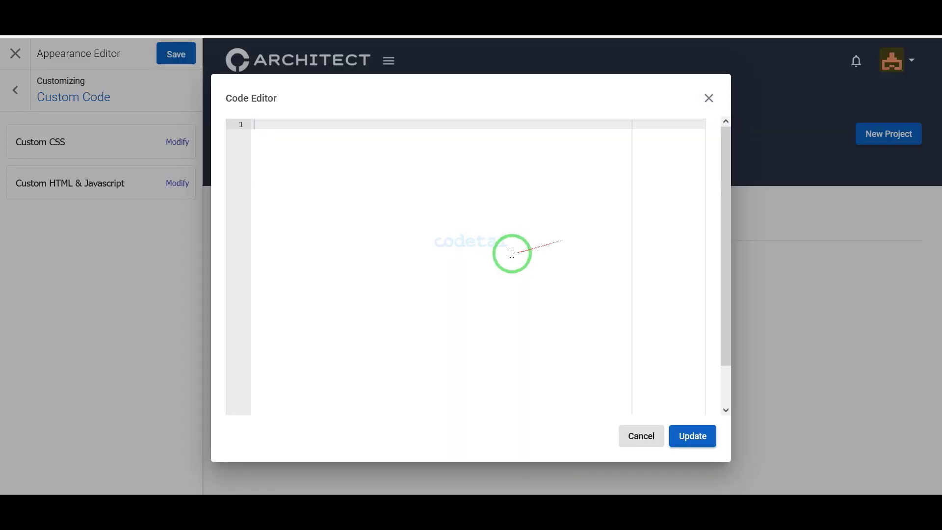
left_click(709, 98)
left_click(144, 183)
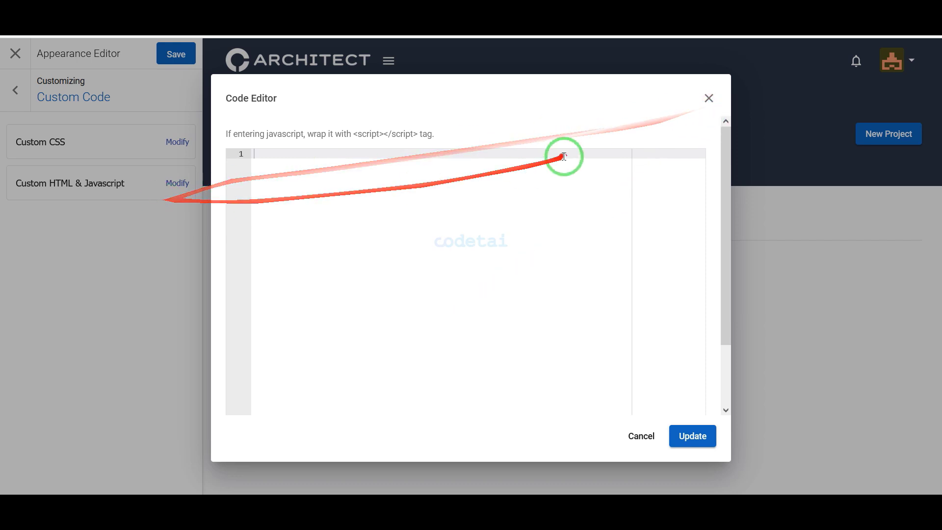
left_click(709, 98)
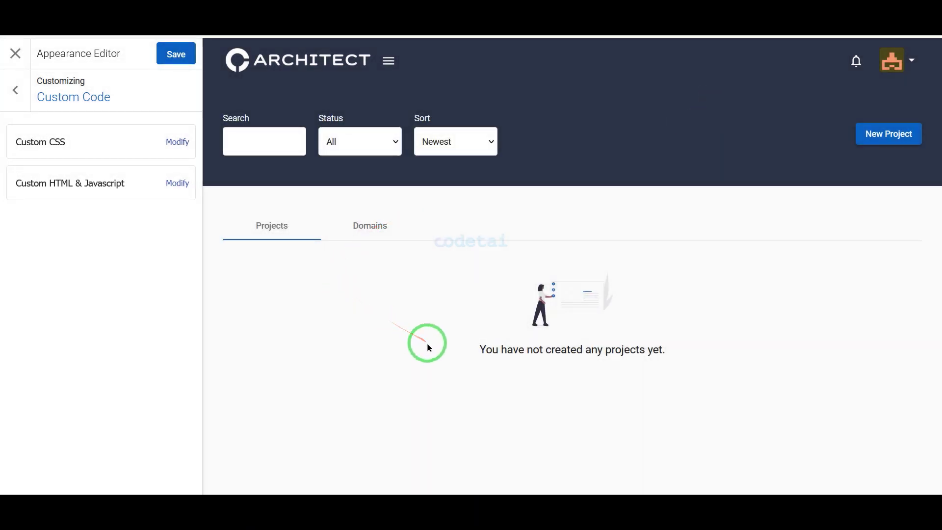
left_click(120, 304)
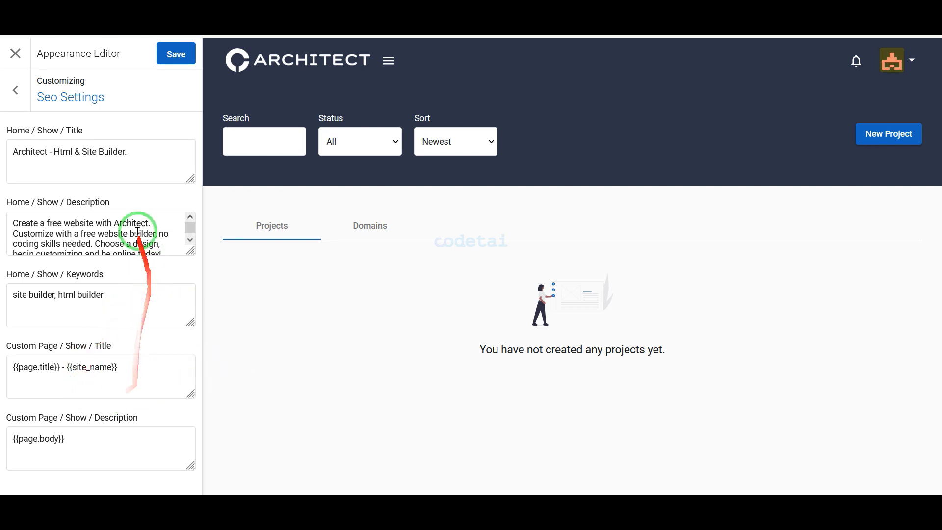
left_click(165, 61)
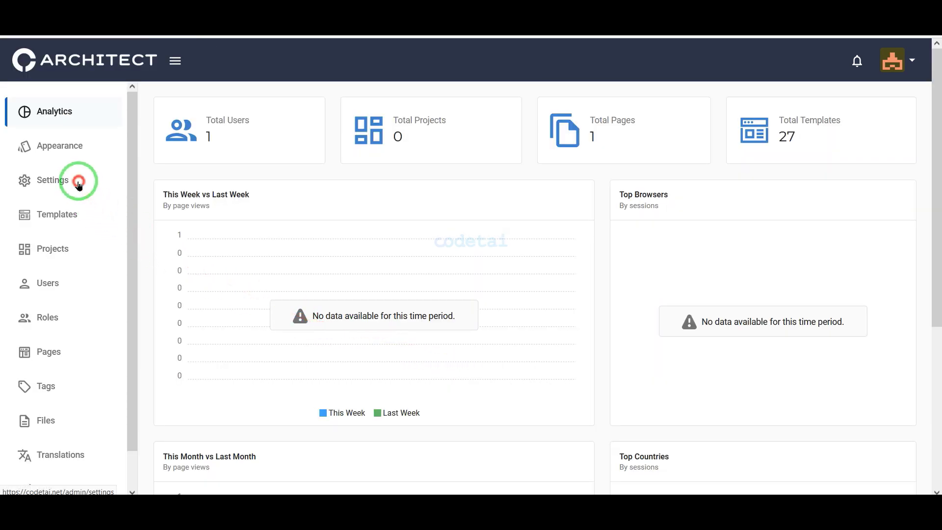
- Try Login Page as the site homepage, then reset the homepage to Default
left_click(96, 190)
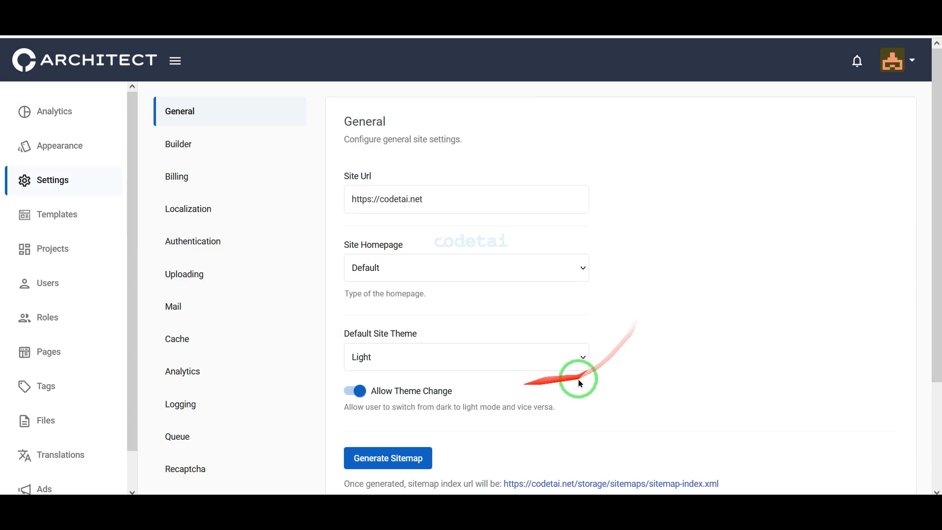
left_click(482, 275)
left_click(460, 308)
left_click(430, 268)
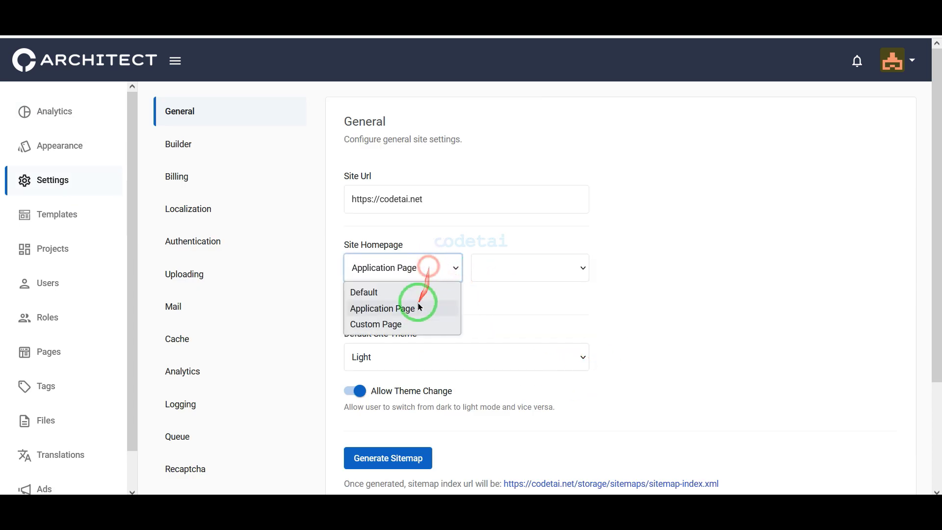
left_click(583, 267)
left_click(536, 293)
left_click(508, 268)
left_click(363, 267)
left_click(395, 292)
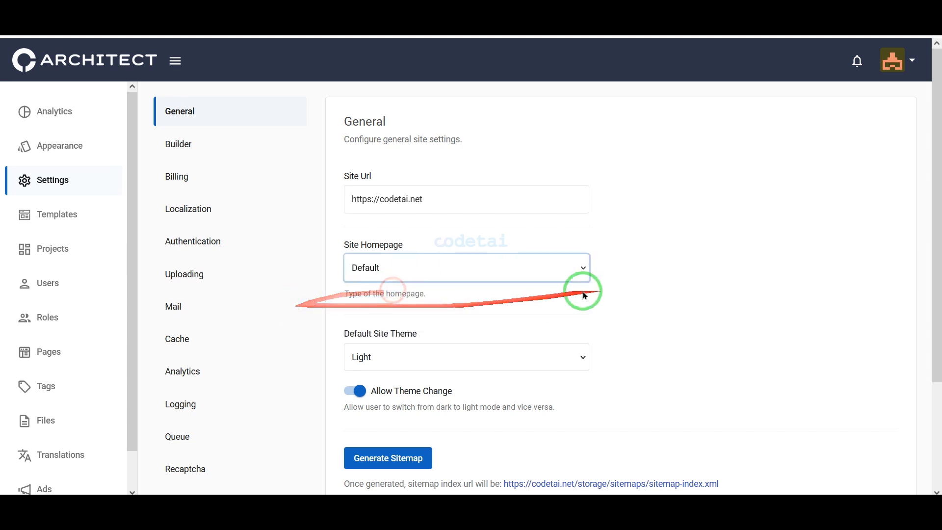
- Switch the default site theme to Dark, then back to Light
scroll(623, 339, "down", 3)
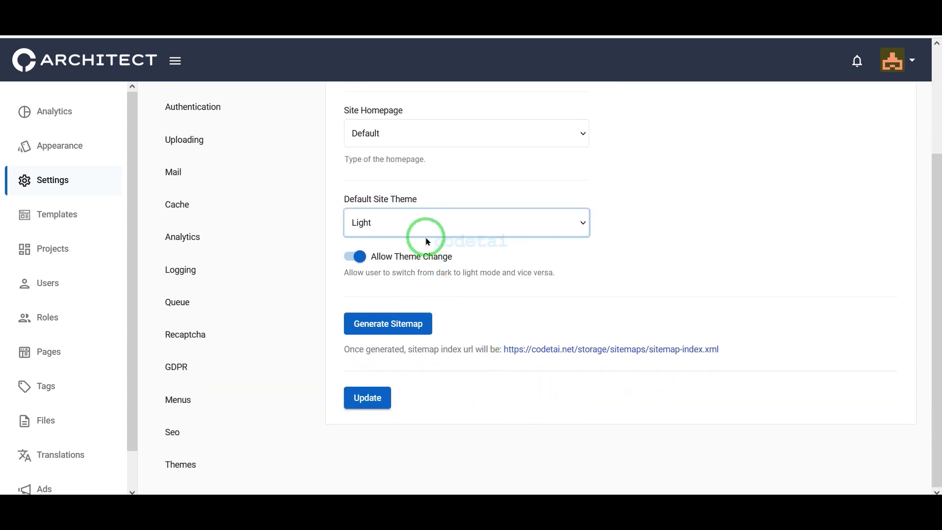
left_click(420, 231)
left_click(408, 260)
left_click(414, 219)
left_click(393, 247)
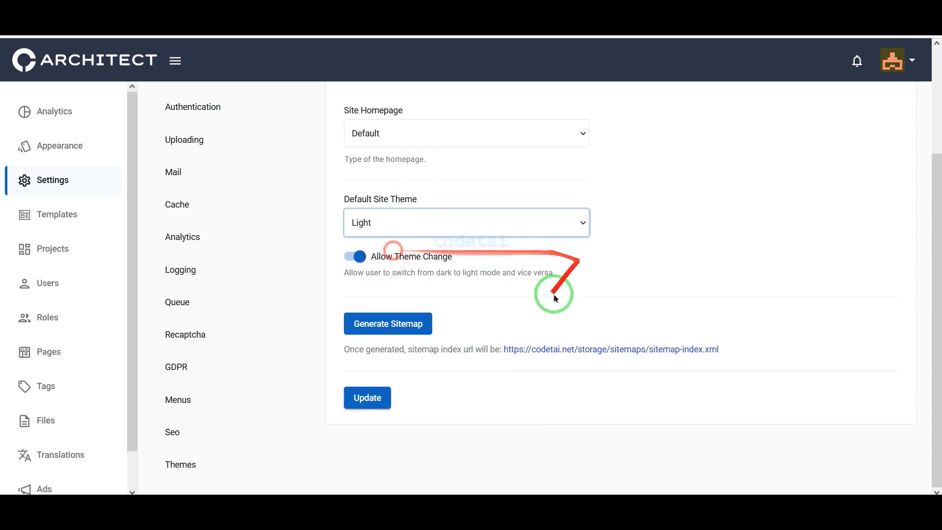
- Generate the sitemap, view its sitemap index, and open the Site Builder settings
left_click(398, 328)
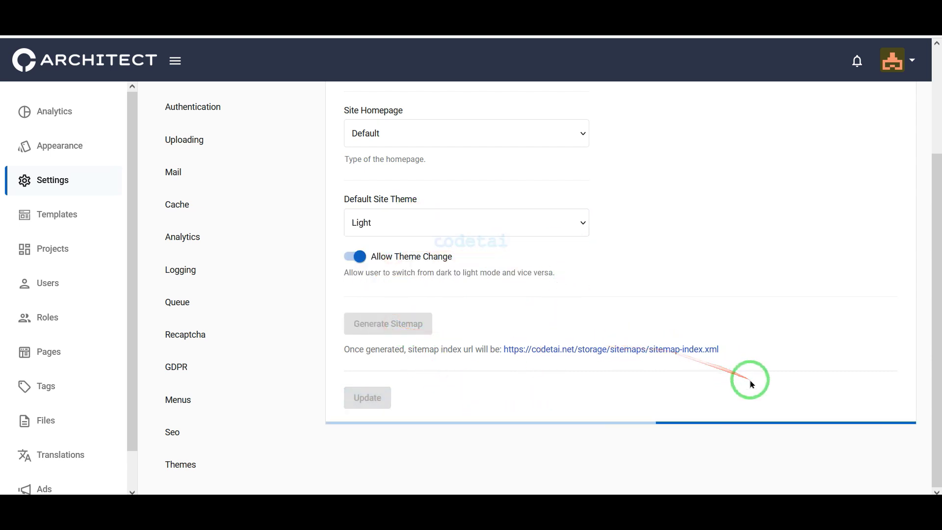
left_click(609, 349)
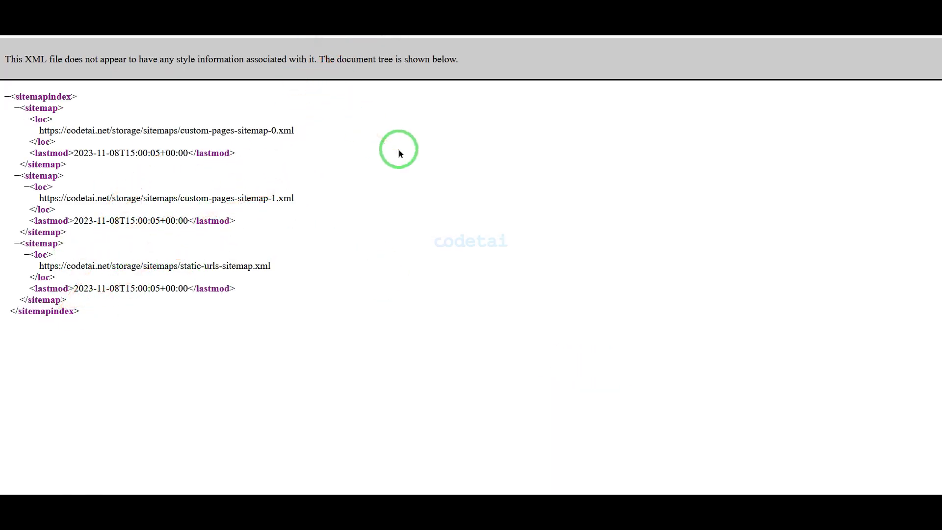
key("alt+Left")
left_click(212, 143)
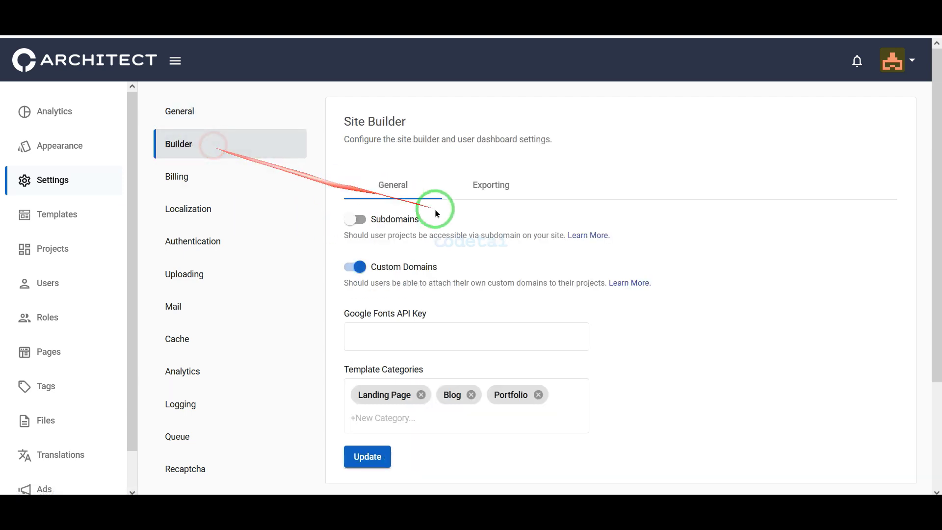
scroll(571, 282, "down", 2)
scroll(571, 282, "up", 2)
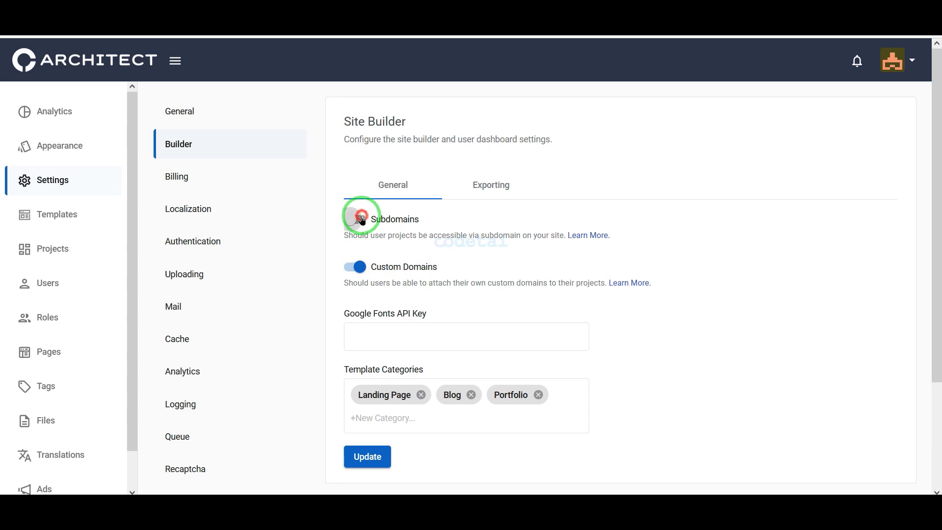
scroll(488, 299, "down", 2)
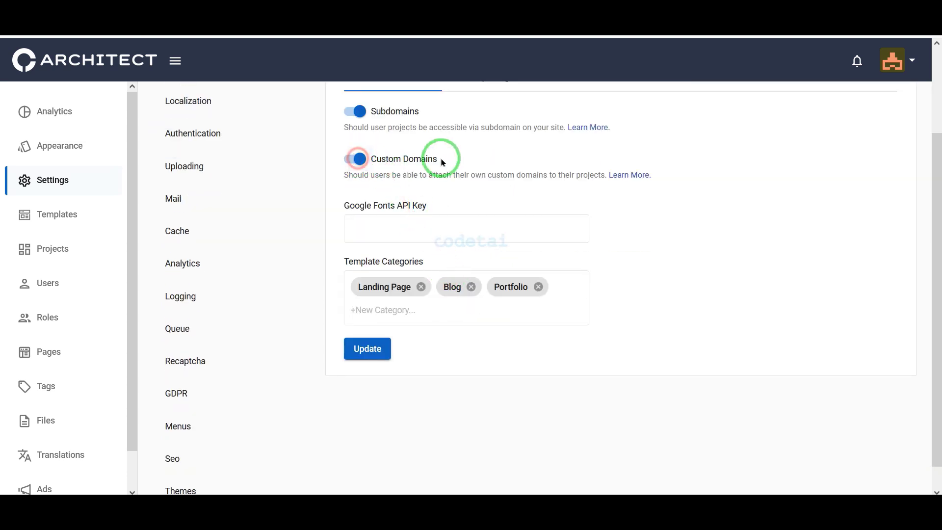
scroll(457, 278, "up", 2)
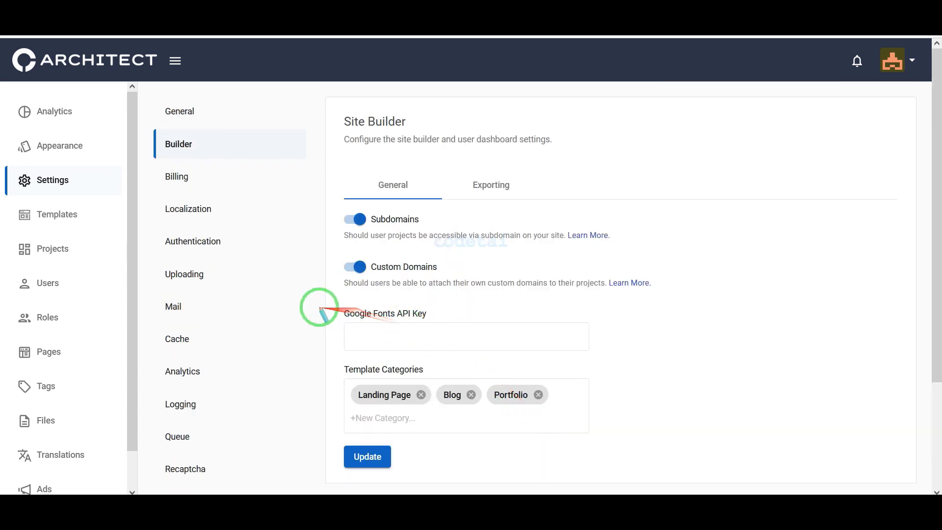
mouse_move(397, 318)
left_mouse_down()
mouse_move(599, 347)
mouse_move(597, 363)
left_mouse_up()
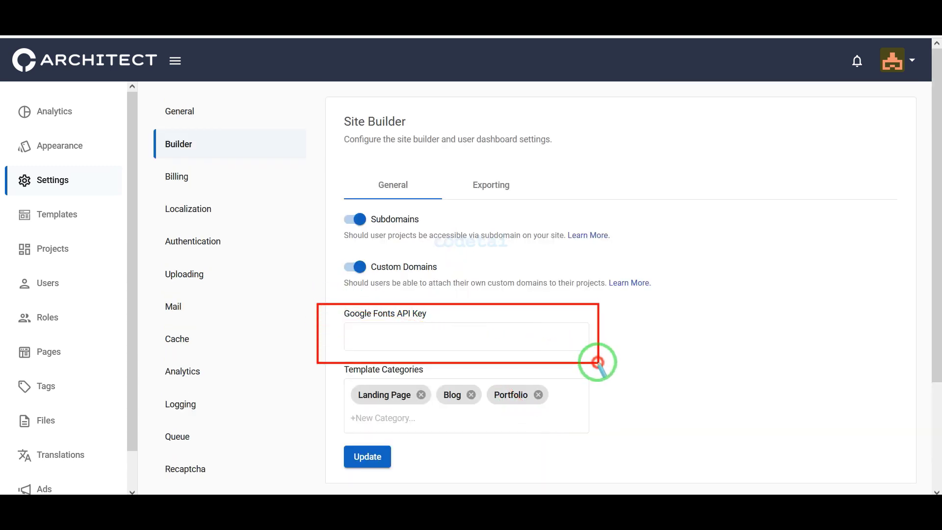
left_click(491, 184)
scroll(495, 230, "down", 2)
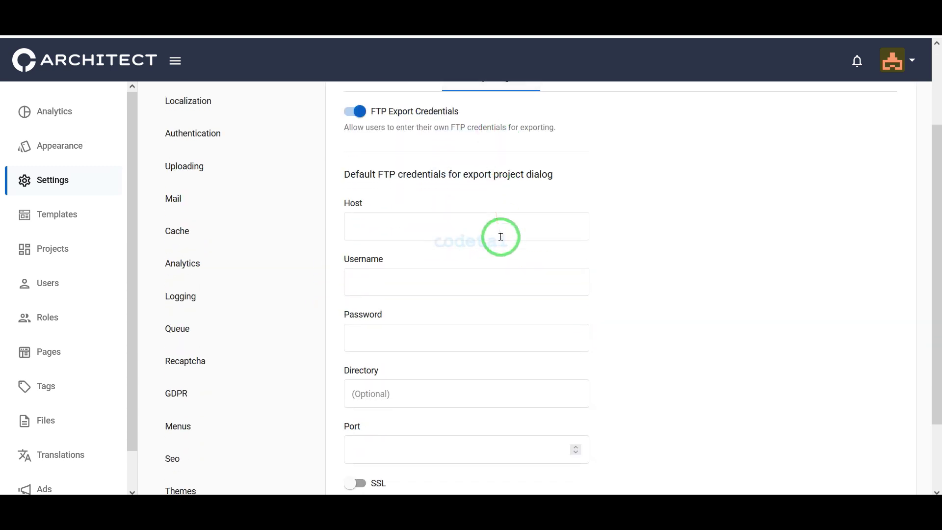
scroll(501, 237, "down", 2)
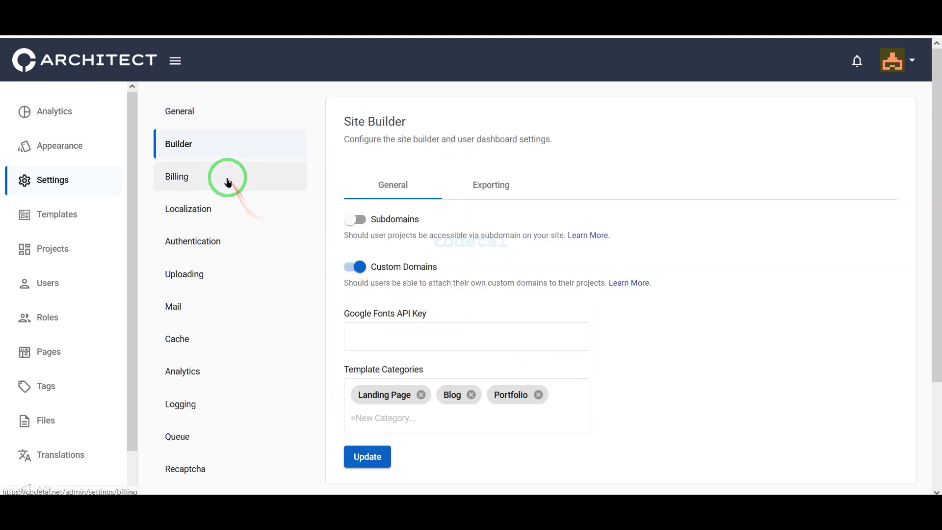
left_click(228, 179)
- Turn on site billing with the PayPal and Stripe payment gateways
left_click(368, 222)
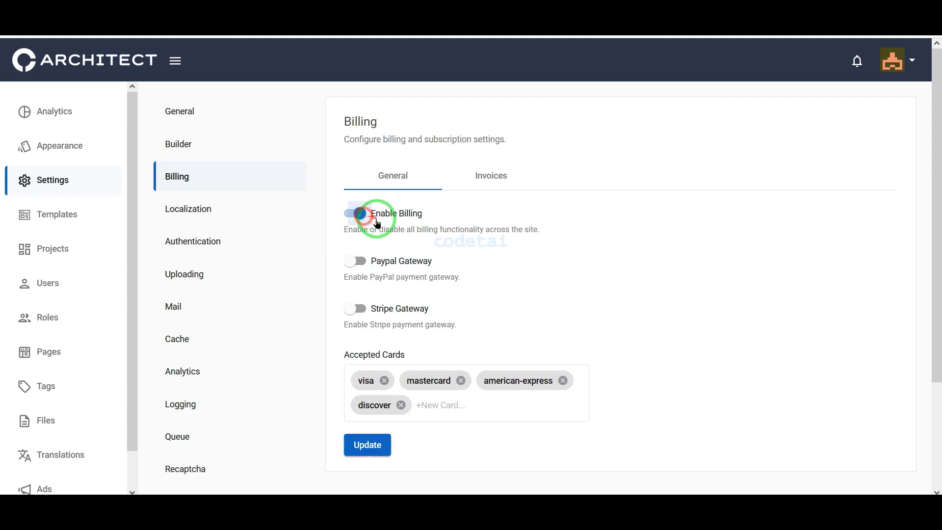
scroll(389, 231, "down", 2)
left_click(352, 155)
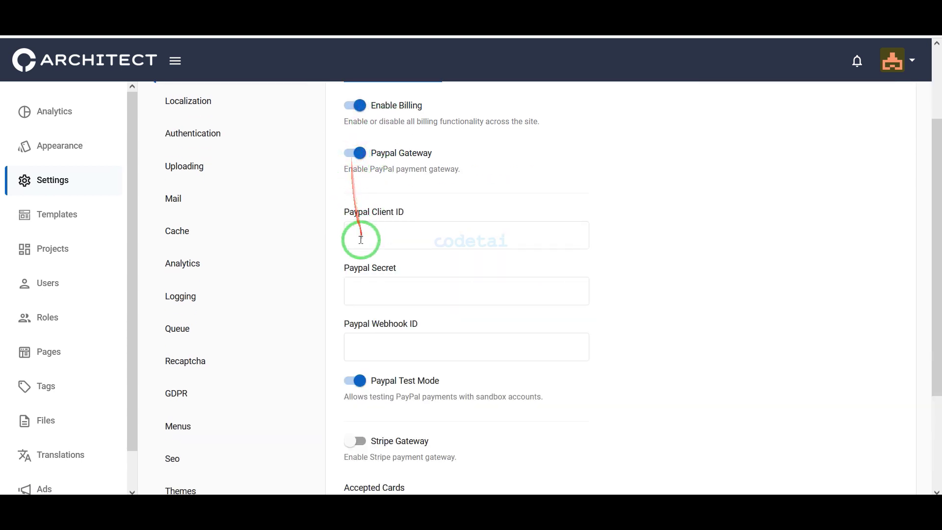
scroll(366, 255, "down", 2)
left_click(372, 282)
left_click(367, 333)
- Look over the invoice settings, then move to the Localization settings
scroll(419, 358, "down", 3)
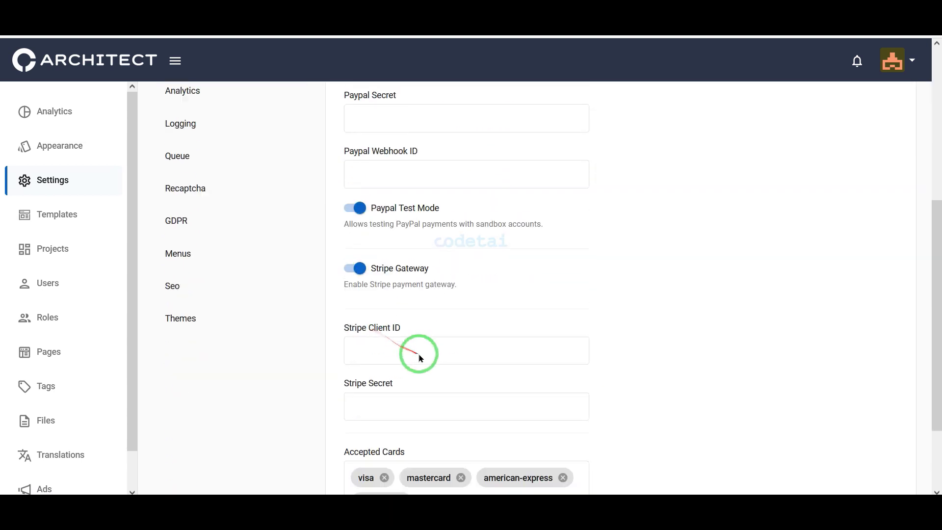
scroll(493, 368, "up", 4)
scroll(492, 367, "up", 3)
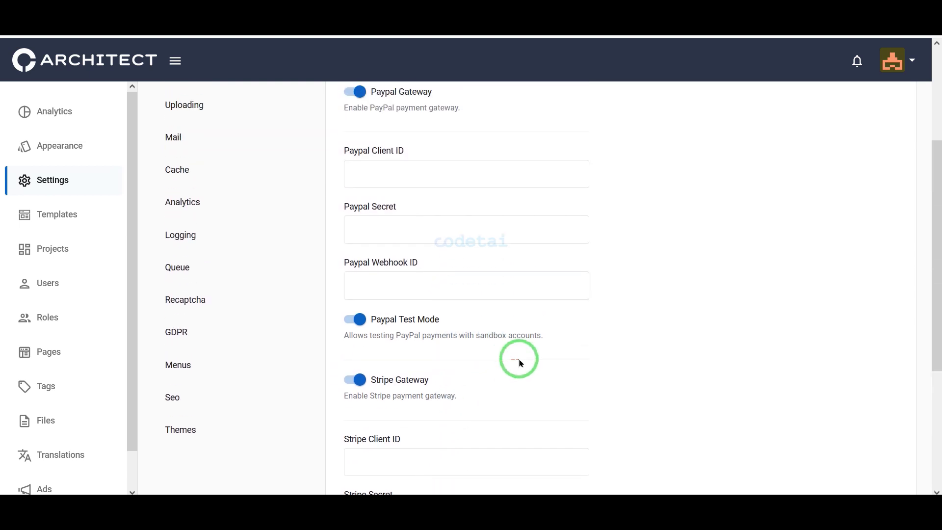
scroll(489, 342, "down", 6)
scroll(481, 374, "up", 6)
scroll(525, 371, "up", 1)
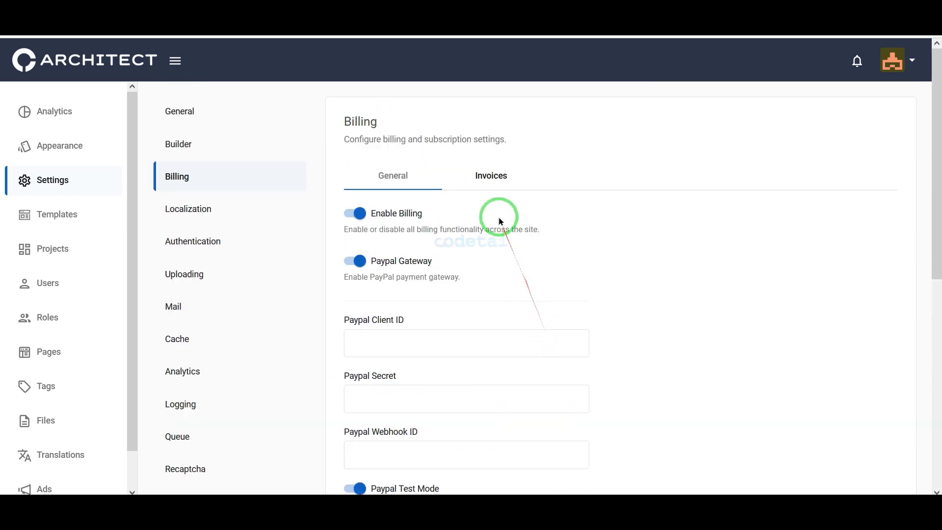
left_click(490, 185)
scroll(488, 216, "down", 2)
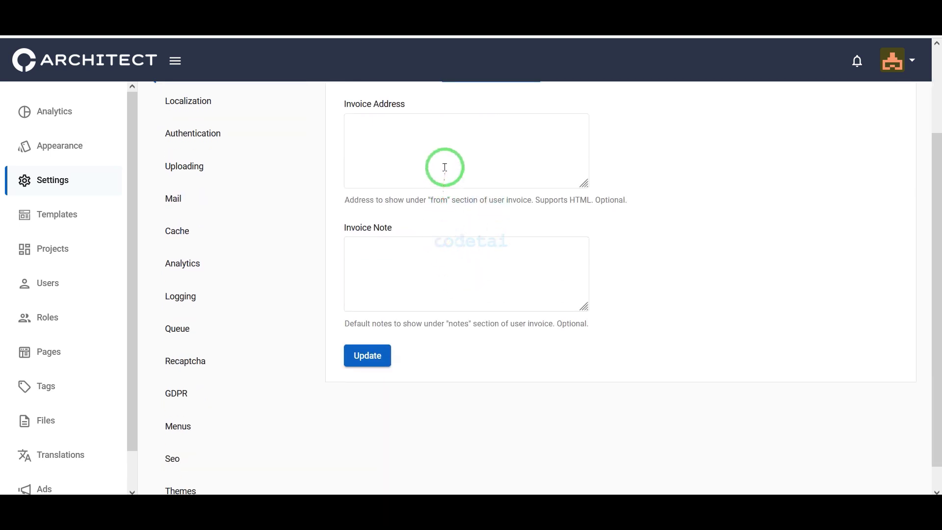
scroll(490, 307, "up", 2)
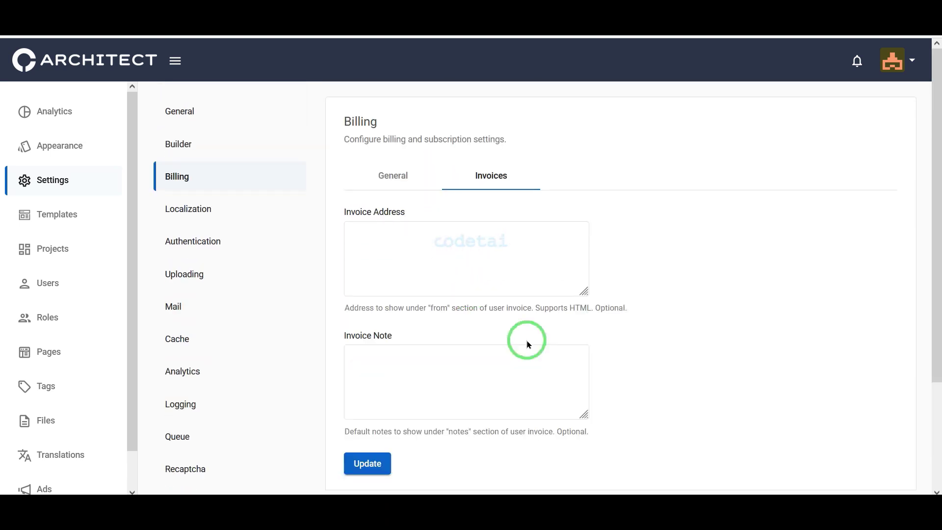
left_click(240, 210)
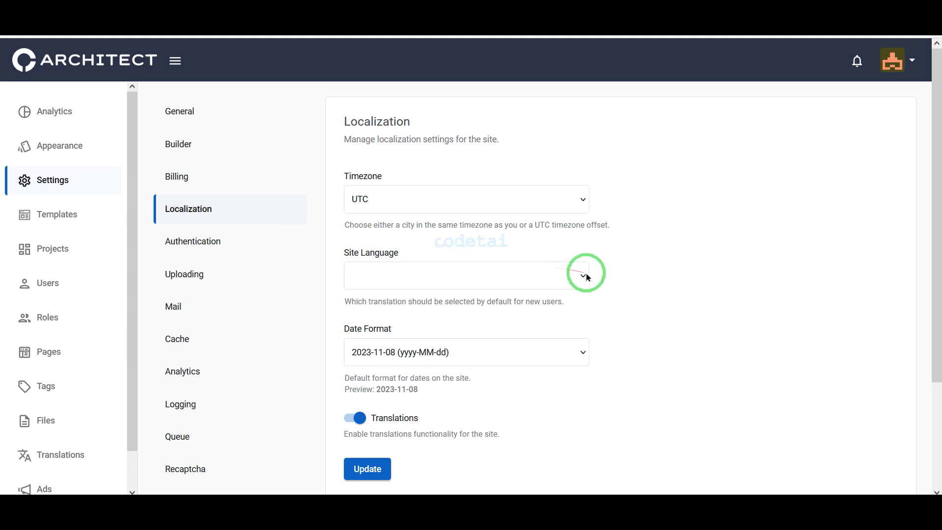
- Keep the timezone at UTC and make English the default site language
scroll(510, 263, "down", 2)
scroll(520, 267, "up", 2)
left_click(557, 272)
left_click(407, 204)
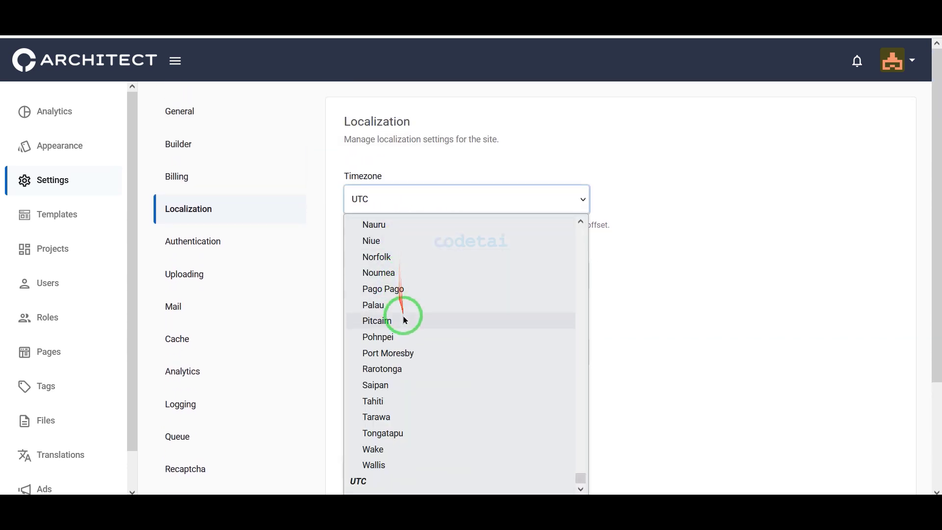
left_click(382, 485)
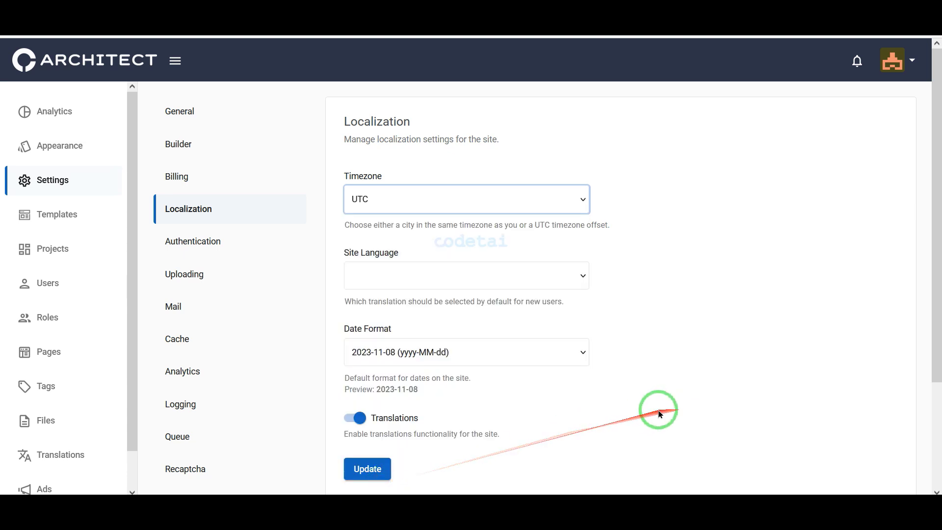
left_click(469, 276)
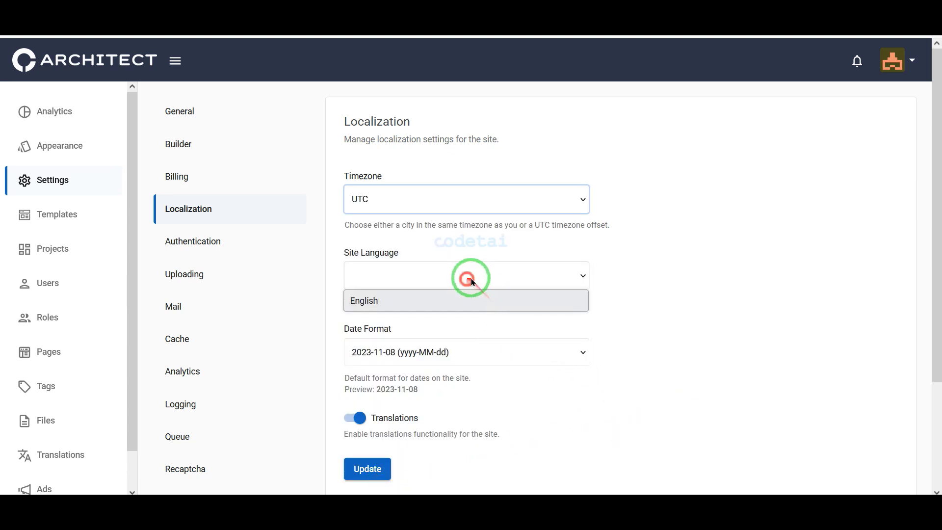
left_click(429, 299)
- Choose the November 8, 2023 date format, enable translations, and save
scroll(452, 300, "down", 2)
left_click(447, 241)
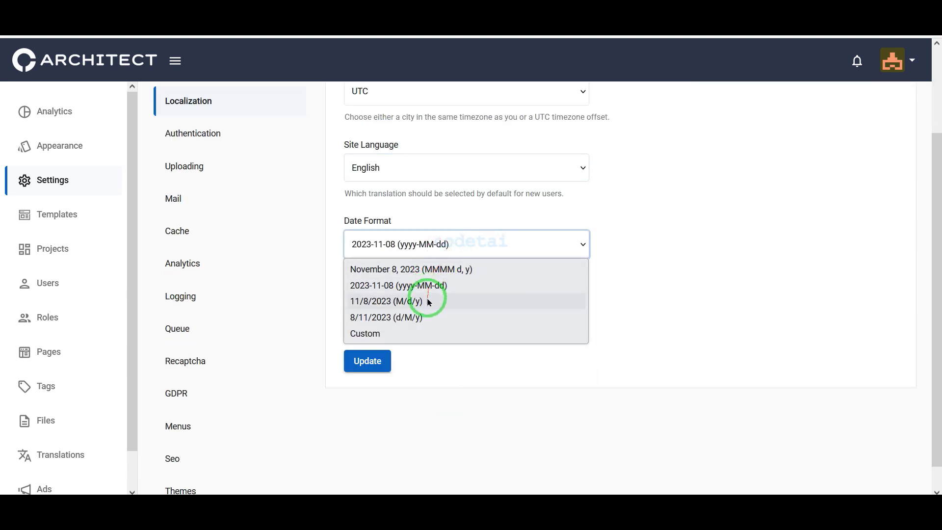
left_click(434, 274)
scroll(393, 329, "down", 1)
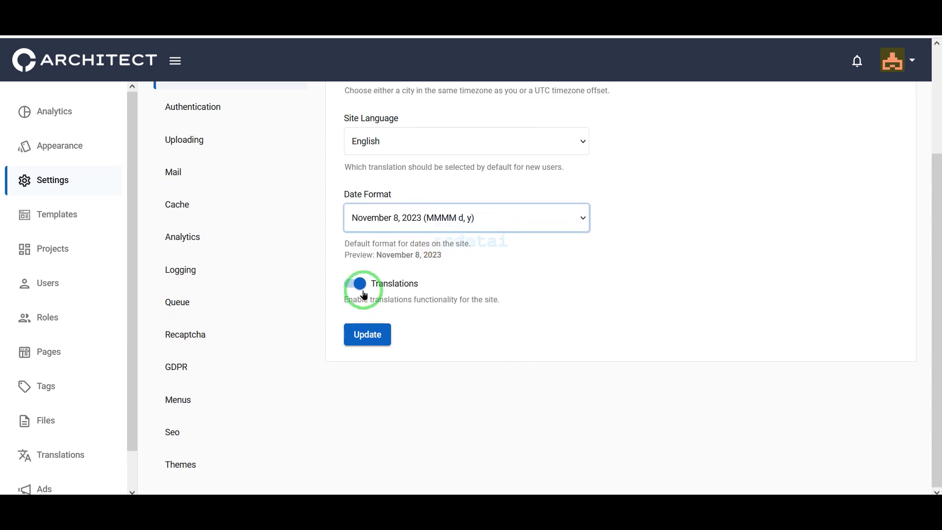
left_click(363, 295)
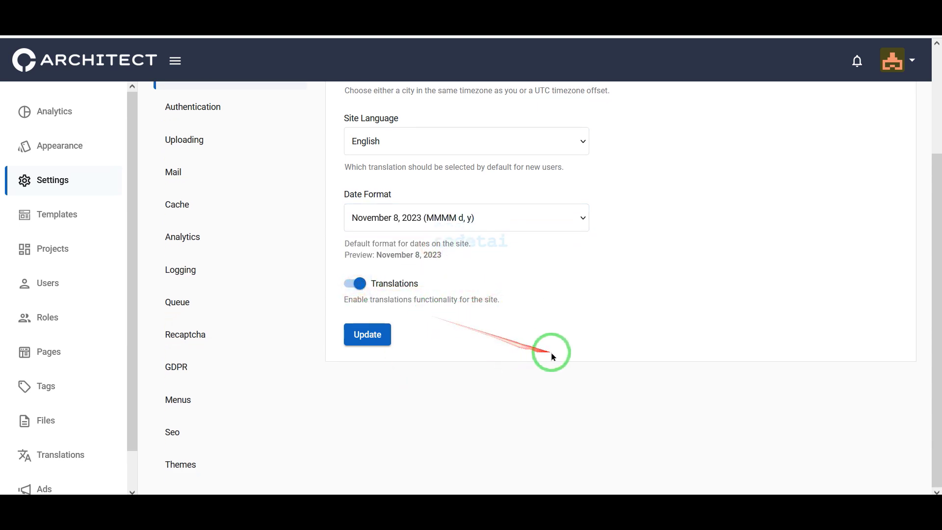
scroll(589, 358, "up", 2)
left_click(371, 444)
scroll(552, 420, "up", 1)
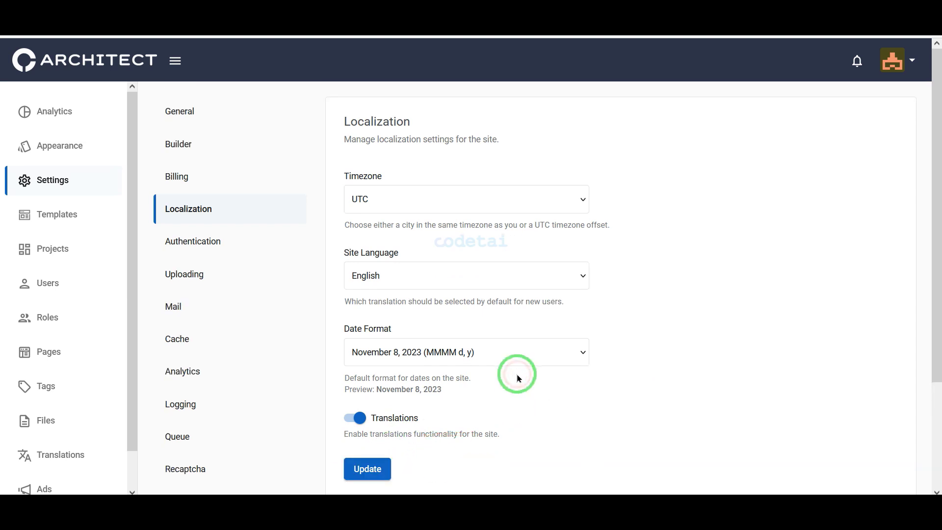
left_click(268, 246)
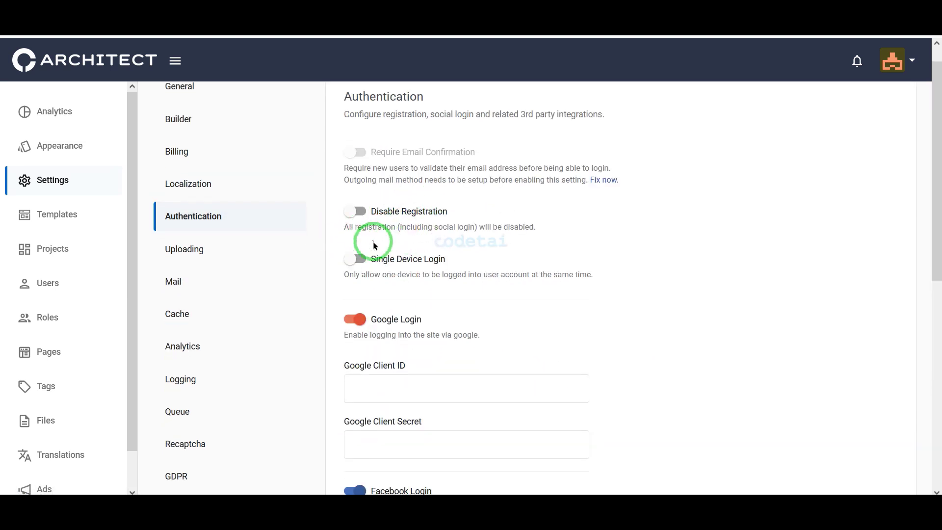
- Turn off Single Device Login in the authentication settings
scroll(379, 245, "down", 2)
scroll(417, 289, "down", 5)
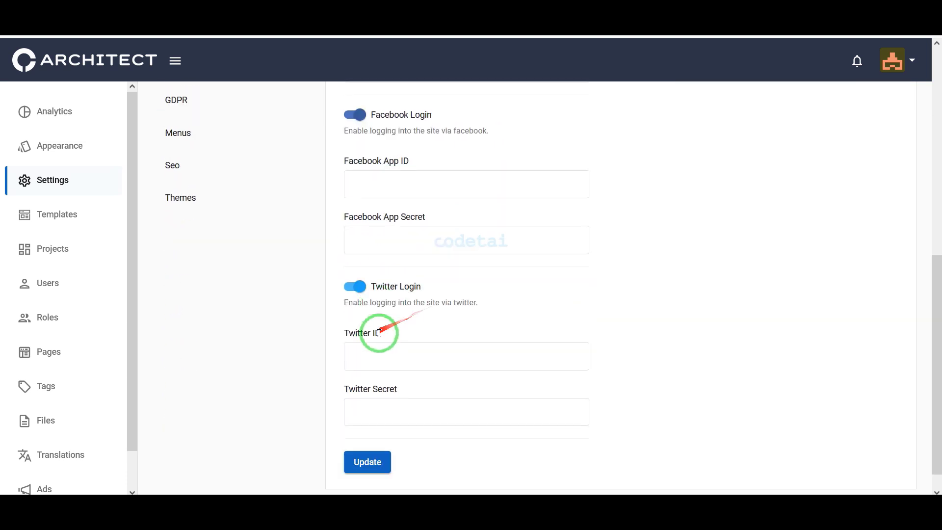
scroll(442, 343, "up", 7)
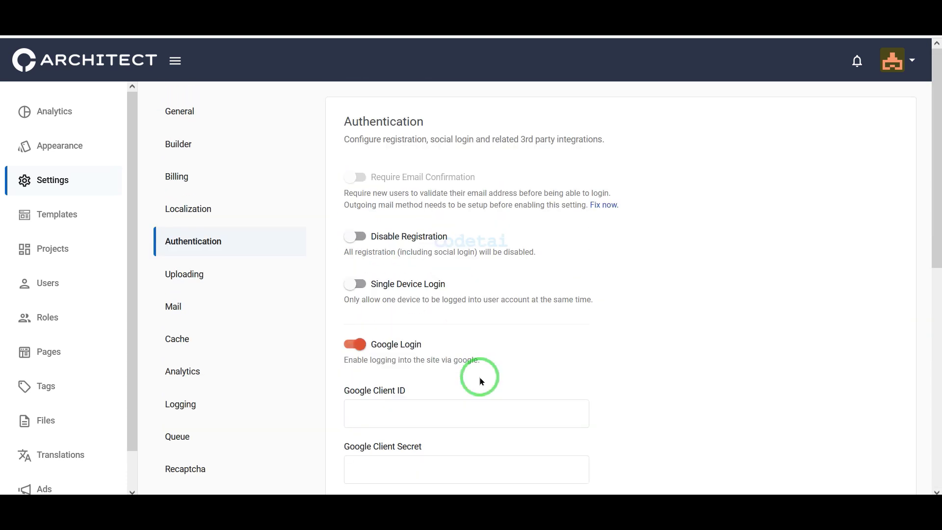
left_click(359, 285)
scroll(421, 362, "down", 4)
scroll(484, 358, "up", 4)
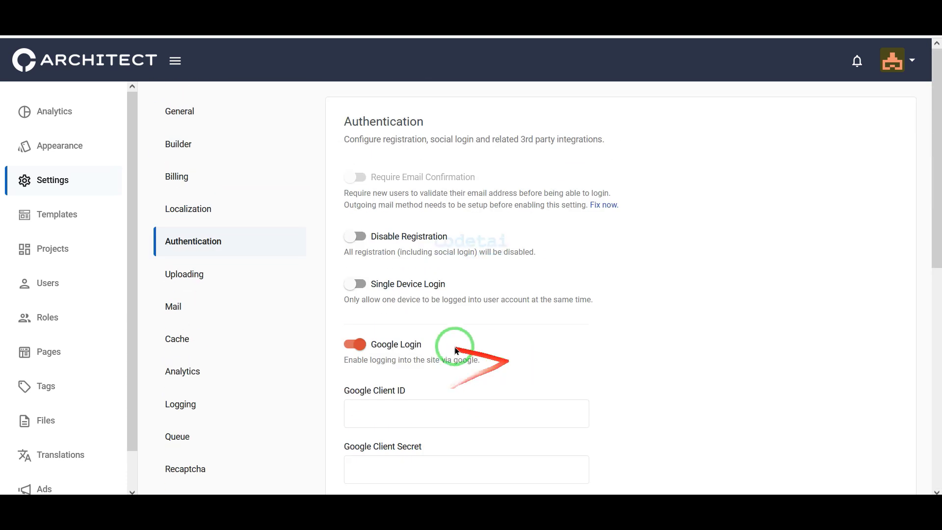
- Try DigitalOcean for public uploads storage, then revert to Local Disk (Default)
left_click(214, 274)
scroll(442, 231, "down", 2)
scroll(555, 312, "down", 10)
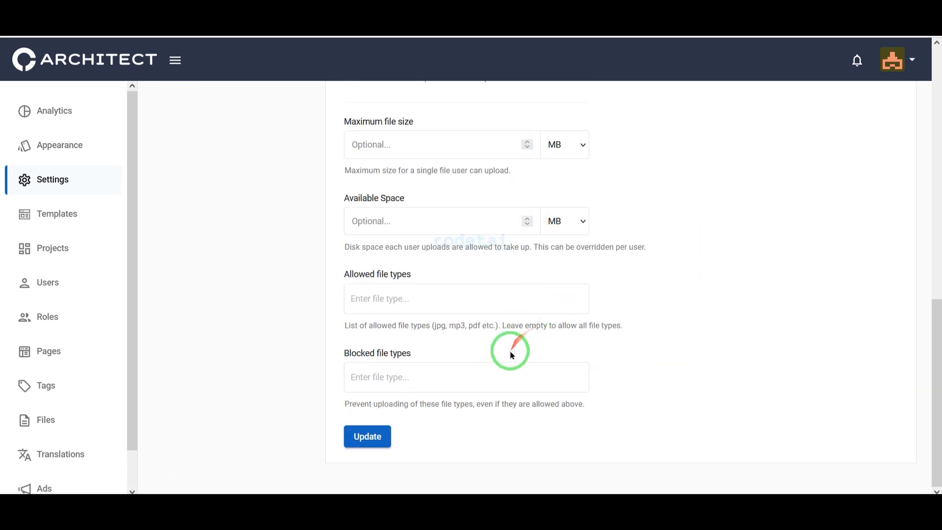
scroll(583, 330, "up", 12)
left_click(445, 215)
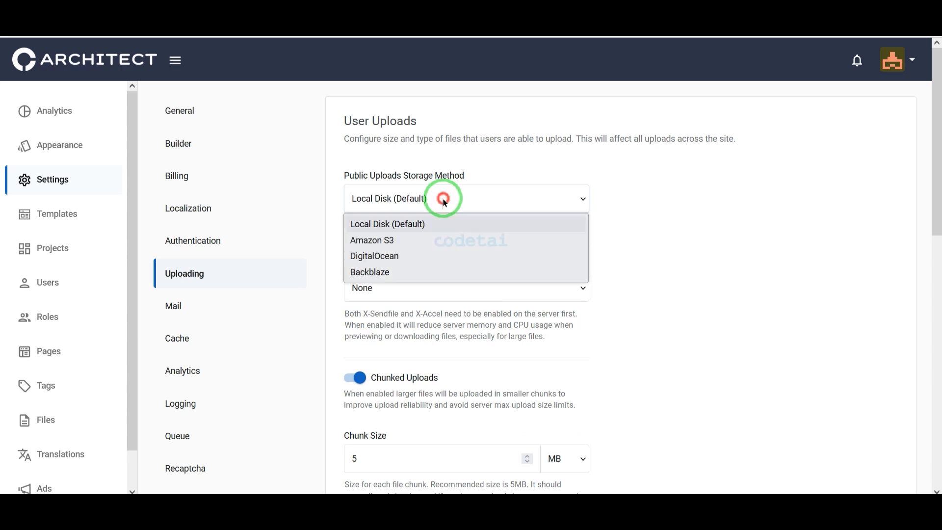
left_click(437, 256)
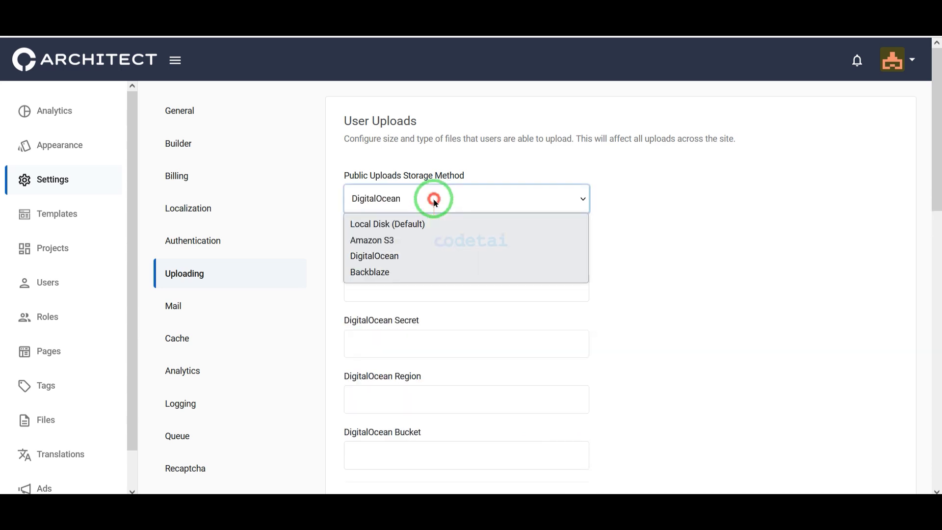
left_click(435, 202)
left_click(442, 224)
left_click(526, 196)
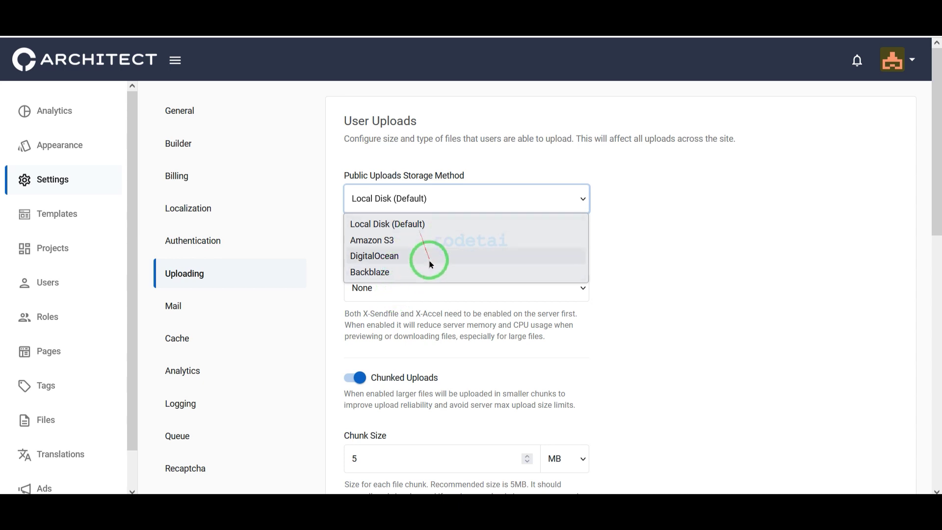
- Try X-Sendfile and X-Accel file delivery, then set optimization to None
left_click(460, 290)
left_click(452, 329)
left_click(460, 289)
left_click(457, 345)
left_click(437, 289)
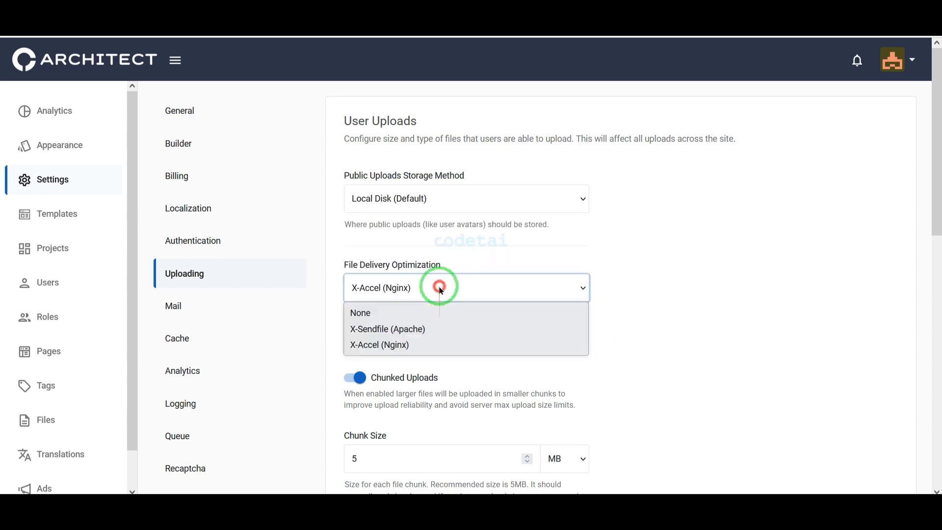
left_click(429, 314)
- Try TB as the chunk size unit, then set it back to MB
scroll(672, 353, "down", 6)
left_click(582, 135)
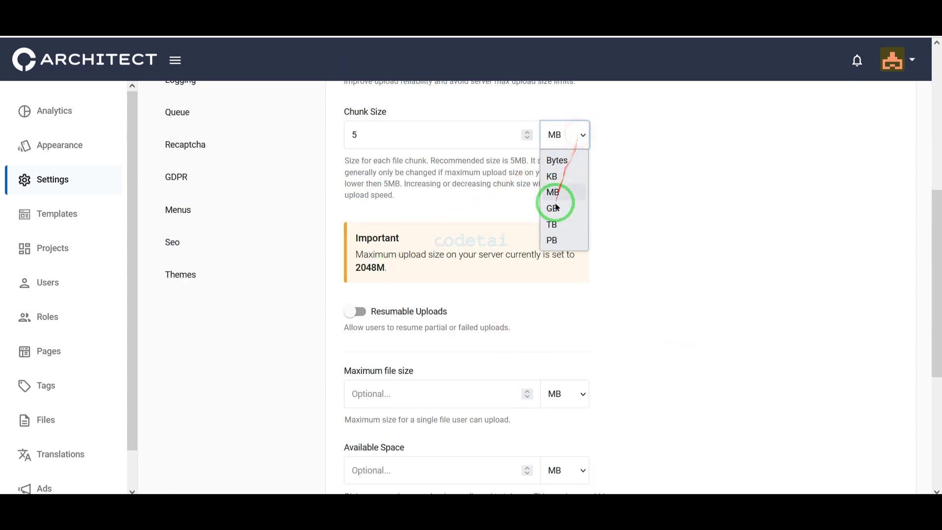
left_click(563, 224)
left_click(559, 133)
left_click(556, 193)
scroll(389, 249, "down", 2)
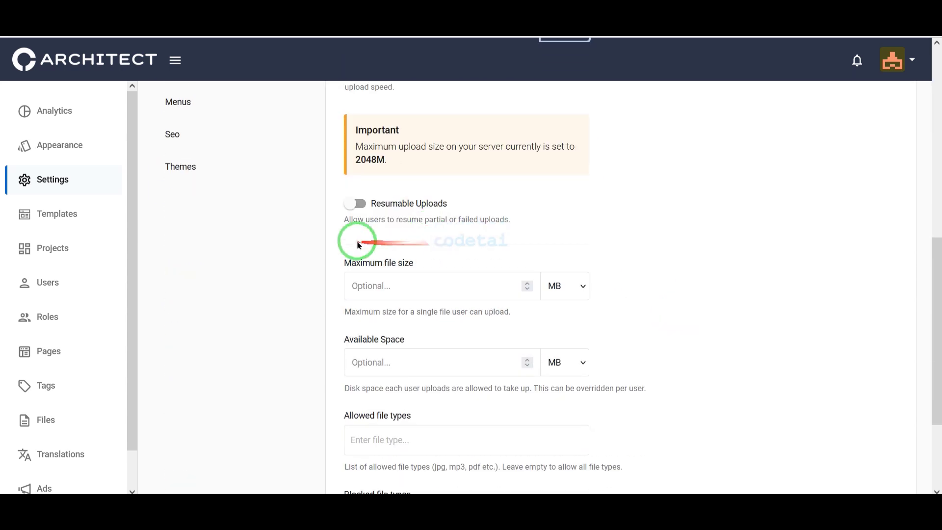
scroll(319, 227, "down", 2)
- Keep MB for maximum file size and review the available space settings
left_click(564, 174)
left_click(559, 234)
left_click(564, 250)
scroll(448, 296, "down", 1)
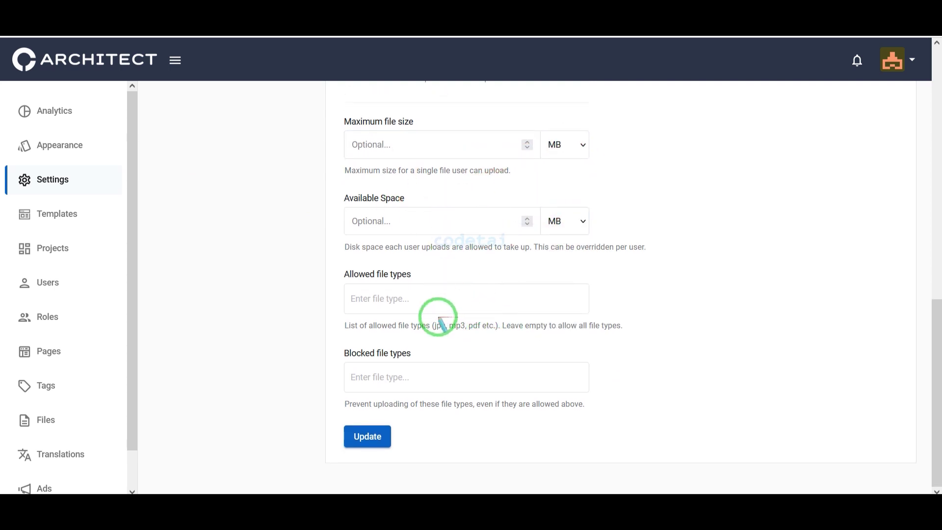
mouse_move(368, 278)
left_mouse_down()
mouse_move(582, 322)
mouse_move(624, 340)
left_mouse_up()
mouse_move(329, 348)
left_mouse_down()
mouse_move(563, 393)
mouse_move(605, 411)
left_mouse_up()
left_click_drag(484, 404, 461, 408)
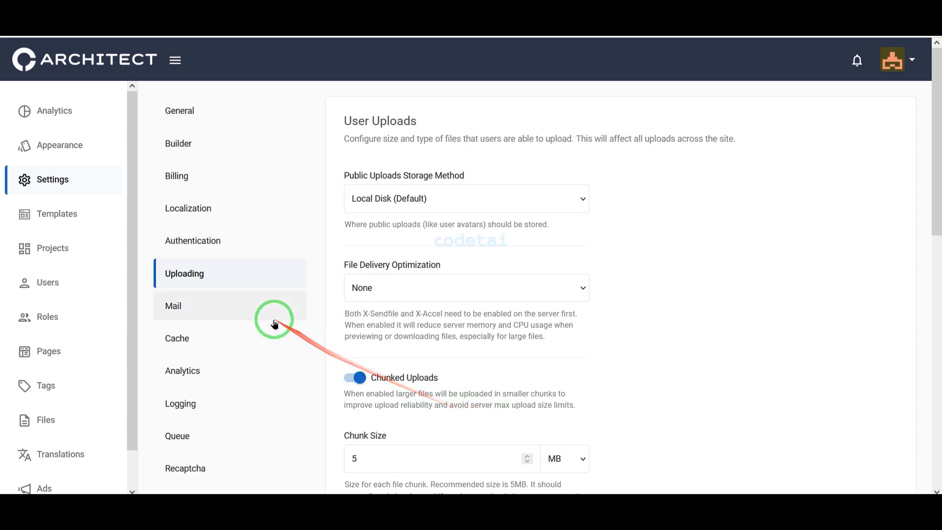
left_click(248, 314)
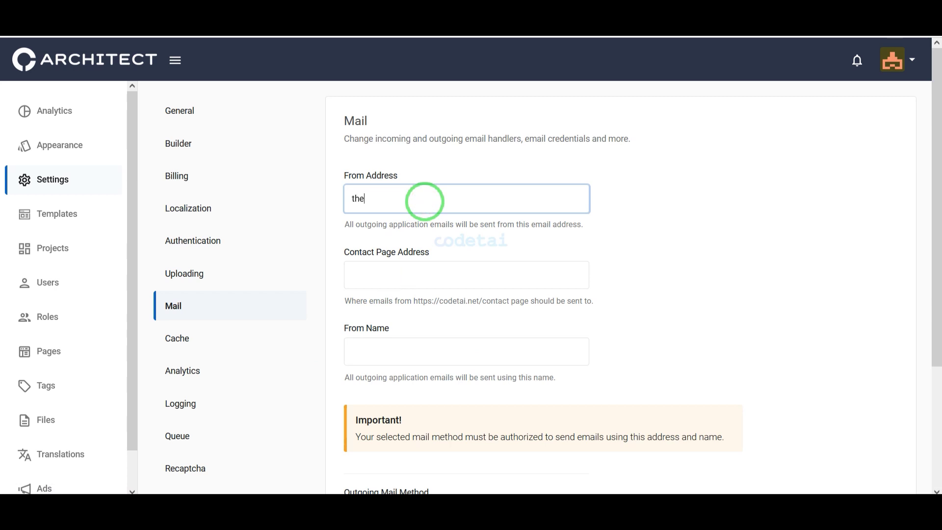
left_click(429, 280)
right_click(418, 302)
left_click(463, 172)
right_click(442, 272)
left_click(471, 358)
- Set the From Name to Codetai and the outgoing mail method to SMTP
scroll(456, 294, "down", 2)
left_click(435, 238)
type("Codetai")
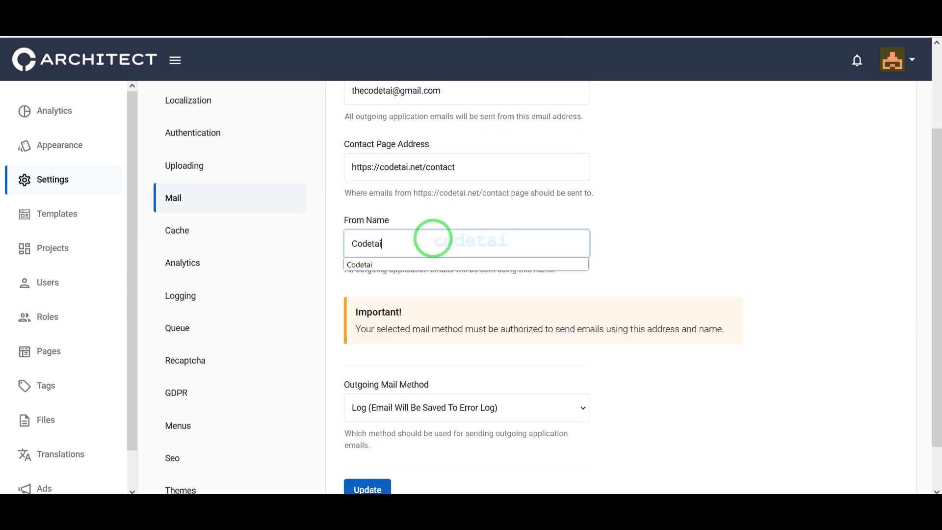
left_click(432, 265)
scroll(559, 192, "down", 1)
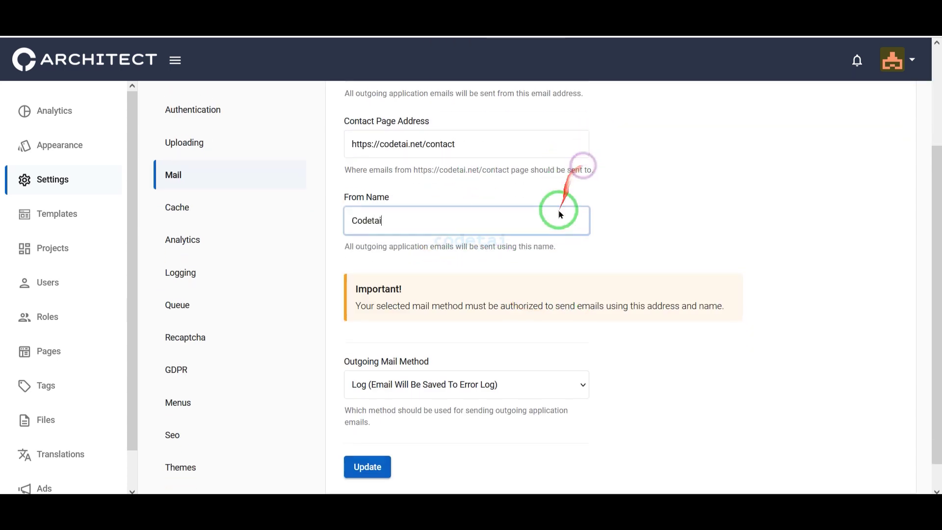
left_click(479, 354)
left_click(441, 393)
scroll(545, 370, "down", 4)
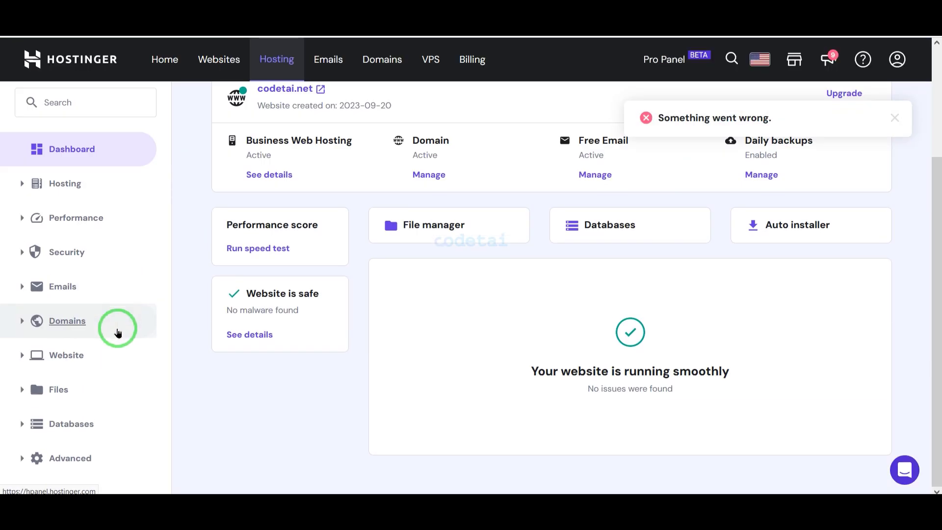
left_click(81, 290)
- Create a new codetai.net email account with a generated password and a recovery email
left_click(729, 276)
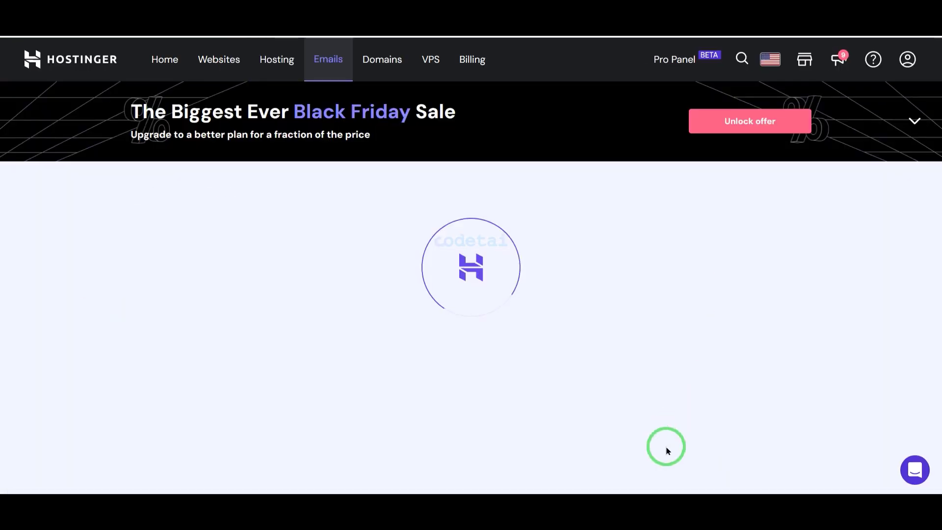
left_click(189, 189)
left_click(462, 388)
left_click(185, 137)
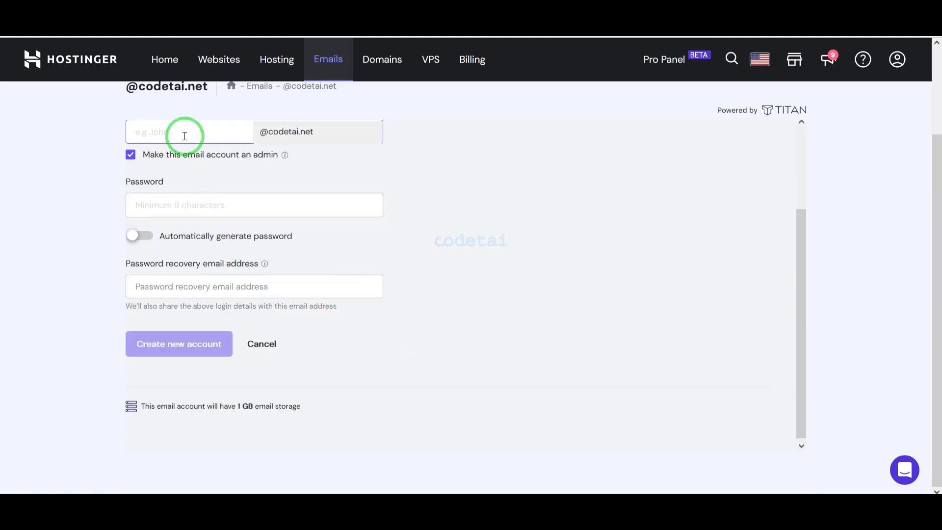
left_click(158, 210)
left_click(140, 235)
left_click(207, 291)
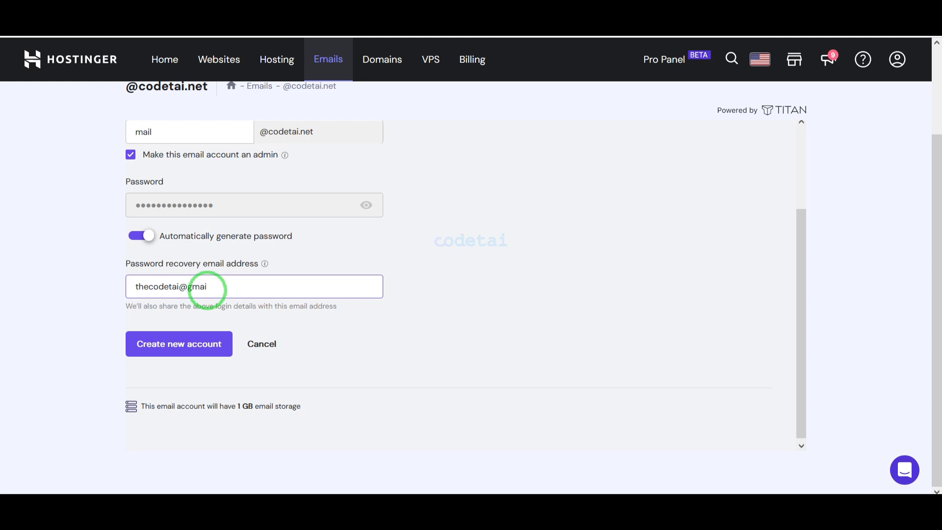
left_click(184, 349)
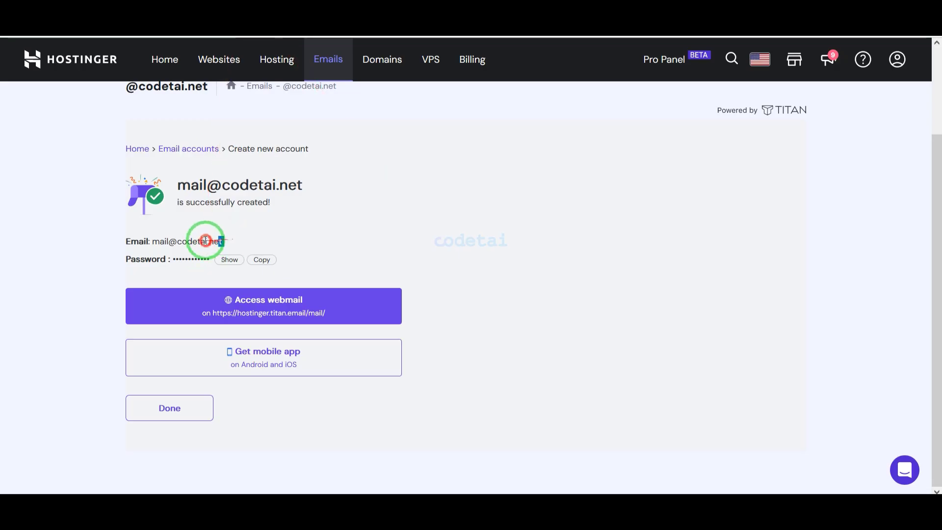
- Copy the new mailbox address into Architect's SMTP username field
left_click_drag(153, 242, 225, 242)
right_click(184, 245)
left_click(185, 253)
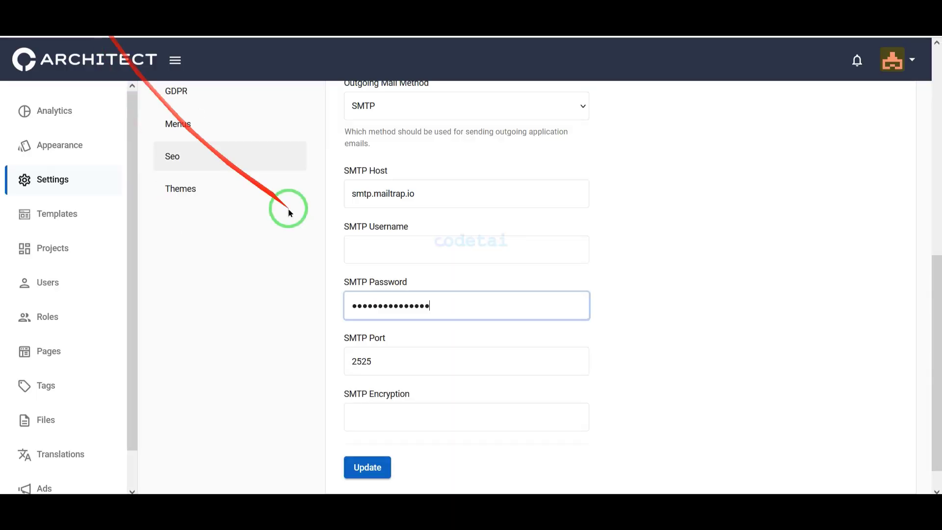
right_click(414, 248)
left_click(418, 340)
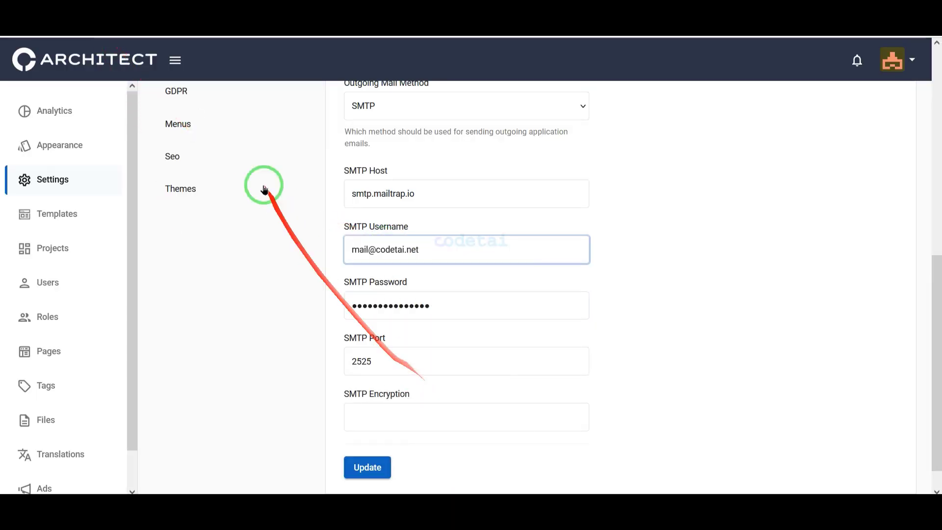
- Copy outgoing server smtp.titan.email from Hostinger's configuration details into Architect's SMTP Host
left_click(187, 414)
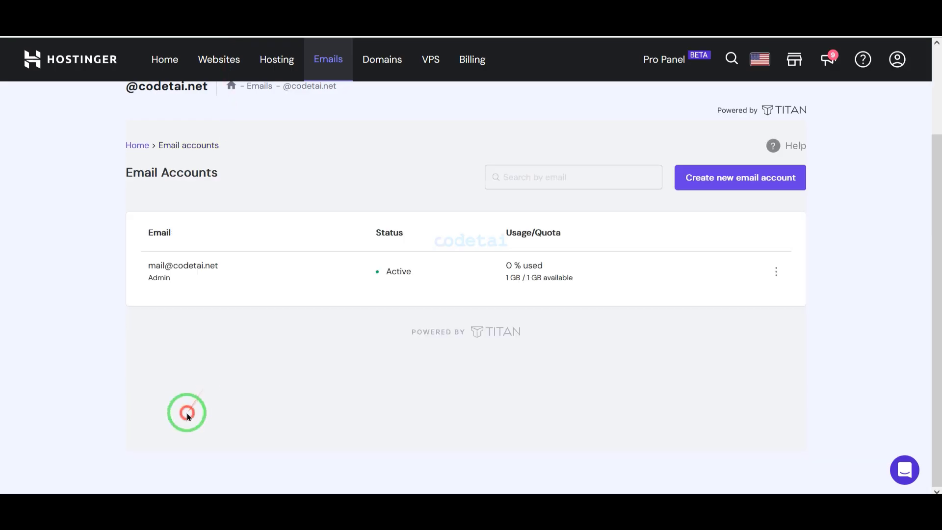
left_click(741, 358)
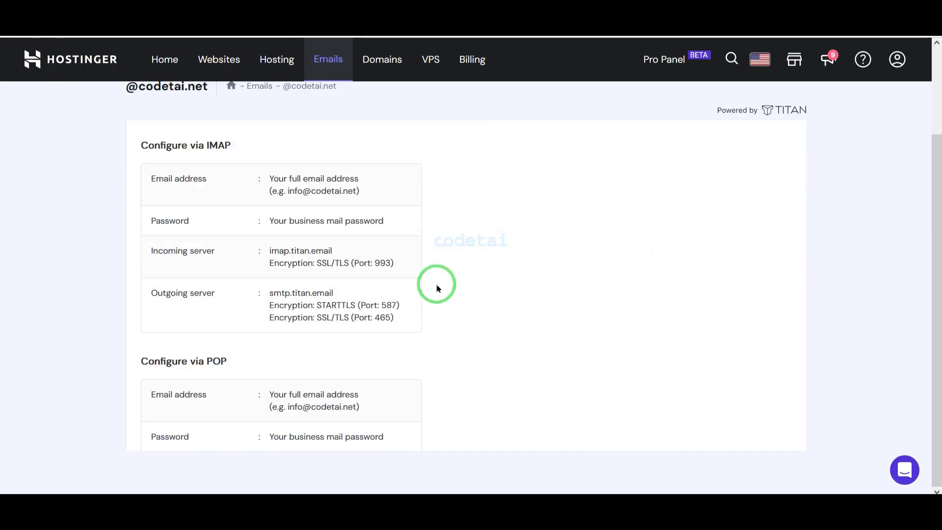
left_click_drag(305, 290, 269, 293)
right_click(284, 293)
left_click(305, 128)
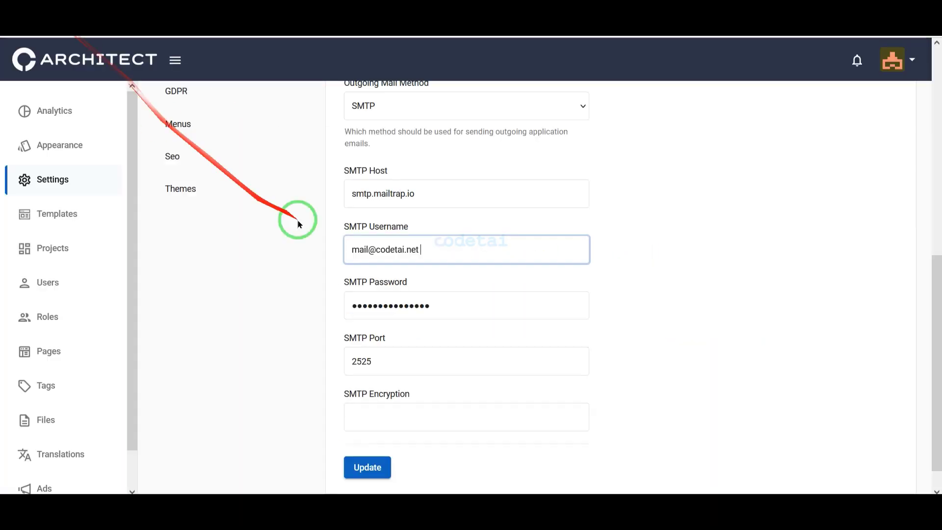
left_click_drag(422, 194, 316, 180)
right_click(360, 194)
left_click(391, 383)
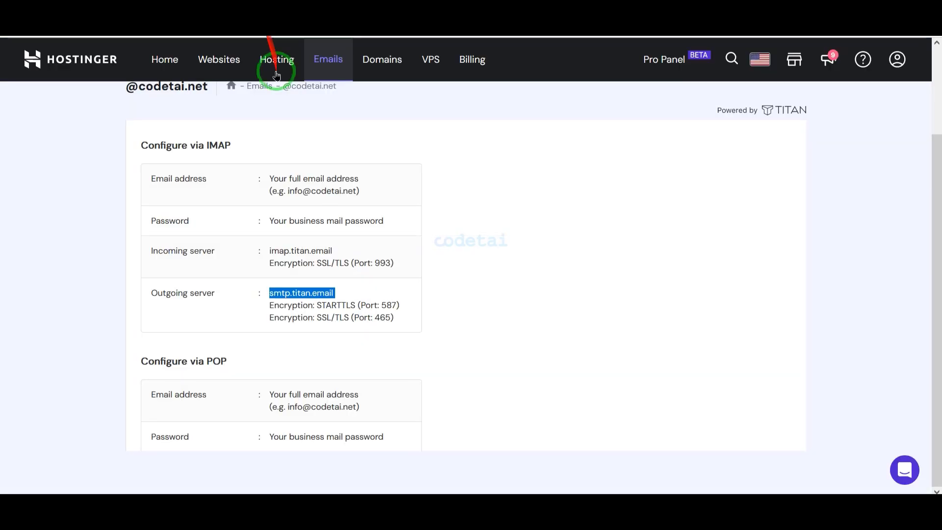
- Set SMTP Port to 587 and SMTP Encryption to TLS, then save the mail settings
left_click(389, 305)
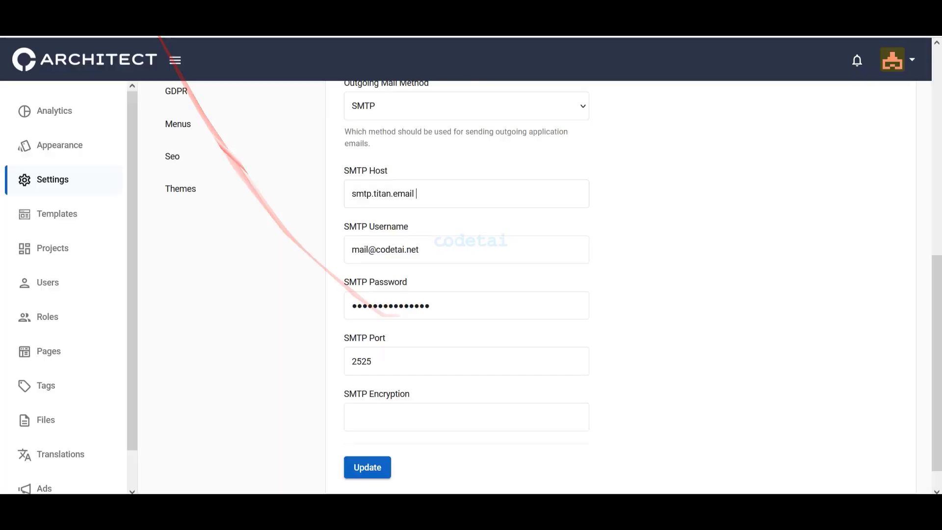
double_click(340, 360)
right_click(340, 361)
left_click(405, 217)
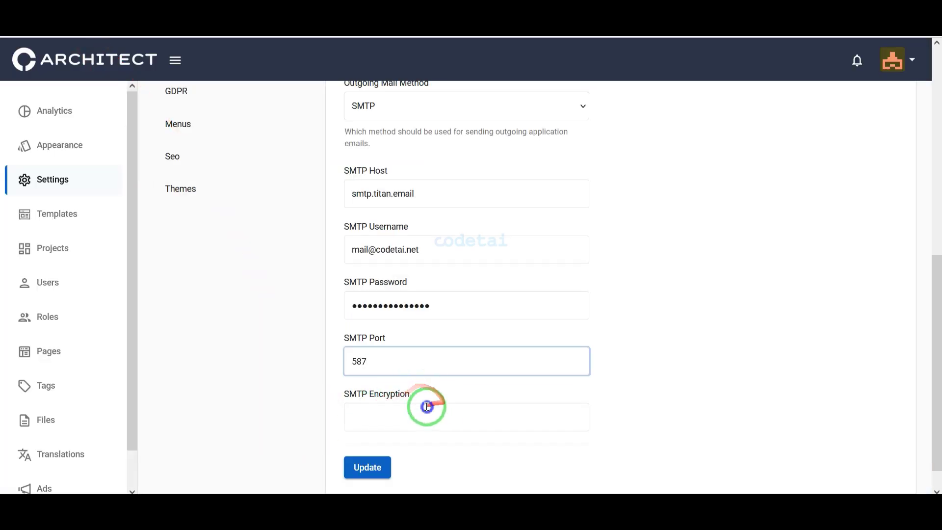
left_click(427, 407)
type("TLS")
left_click(367, 465)
- Replace the Contact Page Address with the email copied from From Address
left_click_drag(456, 267, 330, 266)
key("BackSpace")
left_click_drag(499, 196, 352, 191)
right_click(362, 194)
left_click(415, 288)
right_click(393, 267)
left_click(420, 388)
scroll(477, 391, "down", 7)
scroll(234, 357, "up", 7)
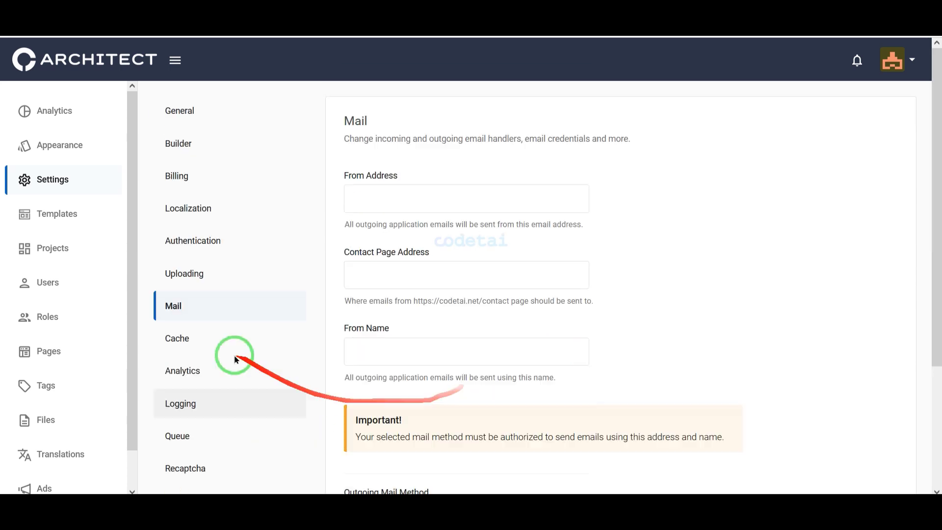
- Clear the application cache and review the Analytics settings
left_click(200, 337)
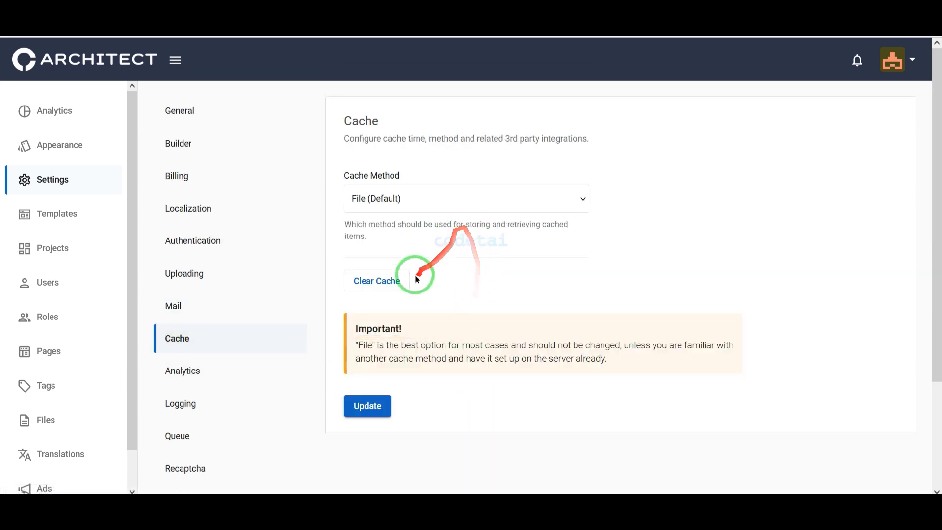
left_click(376, 281)
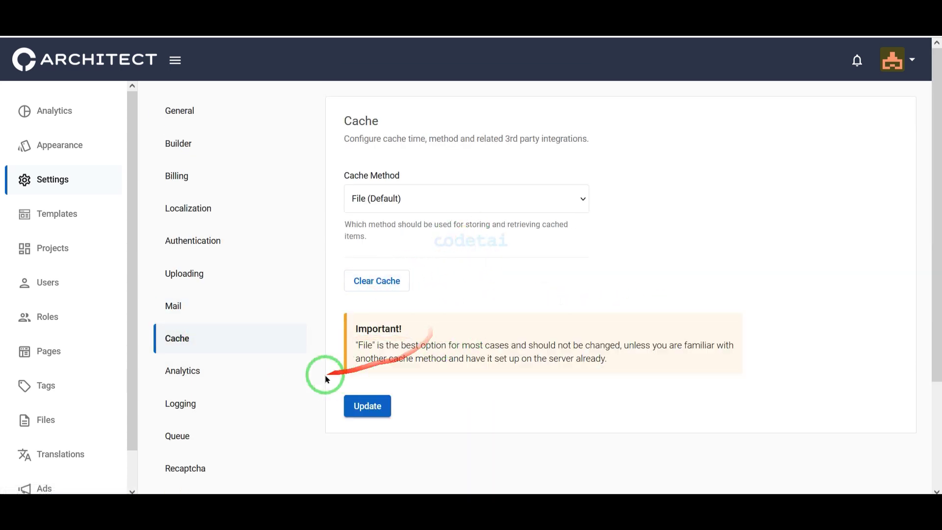
left_click(231, 374)
scroll(525, 342, "down", 2)
scroll(526, 341, "up", 2)
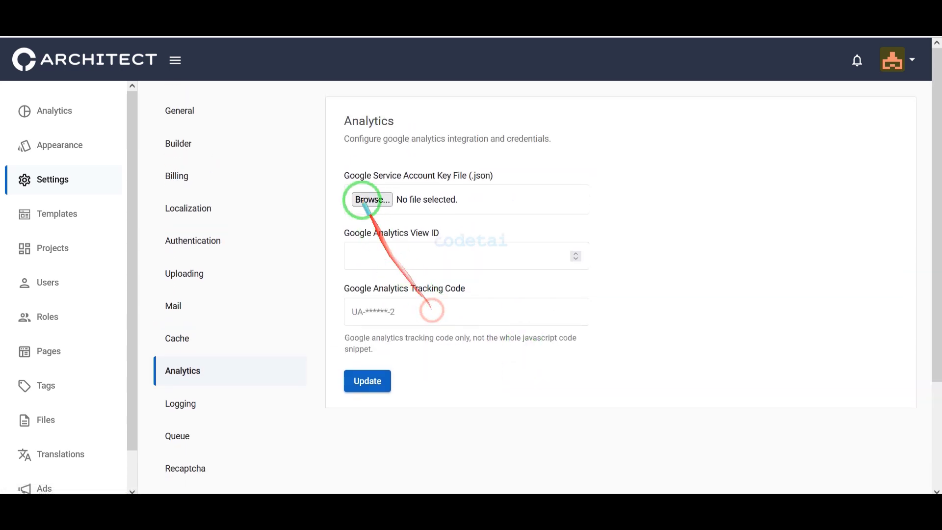
mouse_move(326, 164)
left_mouse_down()
mouse_move(535, 223)
mouse_move(580, 255)
mouse_move(600, 276)
mouse_move(588, 363)
left_mouse_up()
scroll(491, 363, "down", 2)
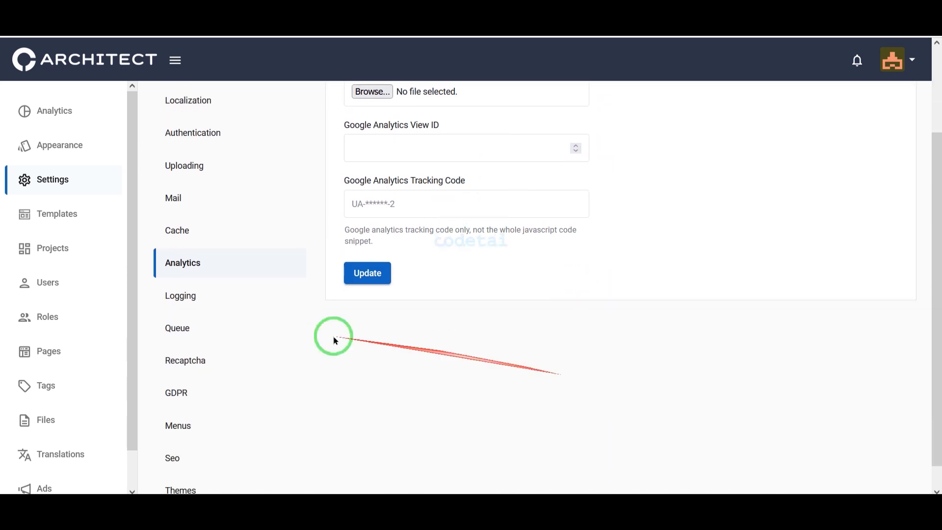
- Review the Logging settings and open the Sentry website link
left_click(181, 300)
scroll(447, 322, "up", 2)
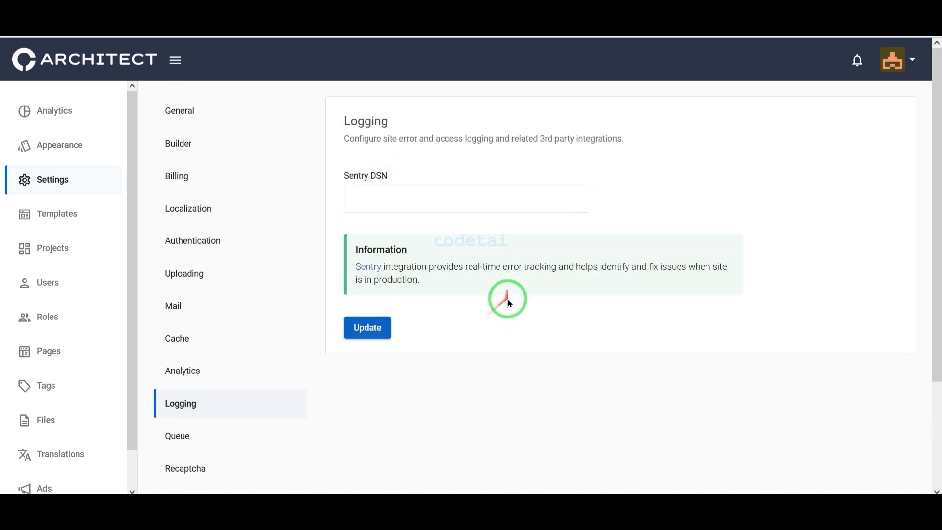
left_click(363, 270)
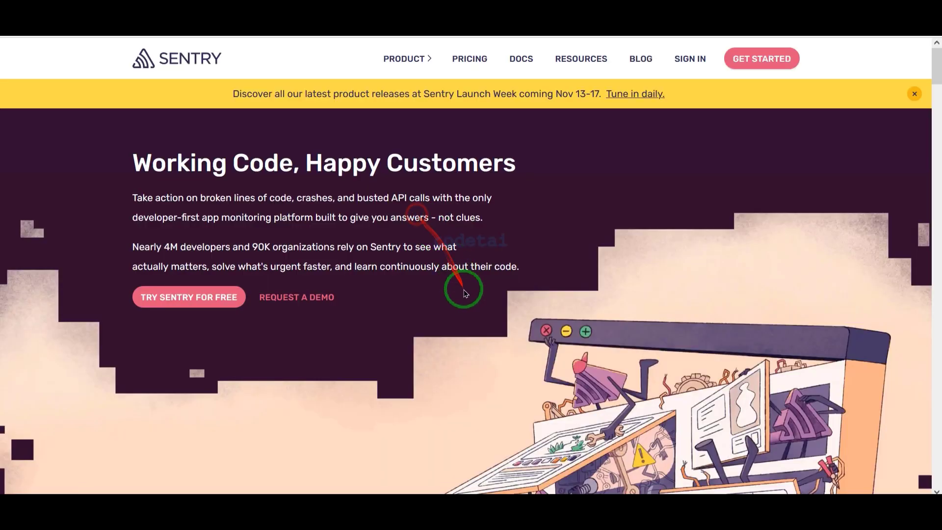
scroll(467, 288, "down", 10)
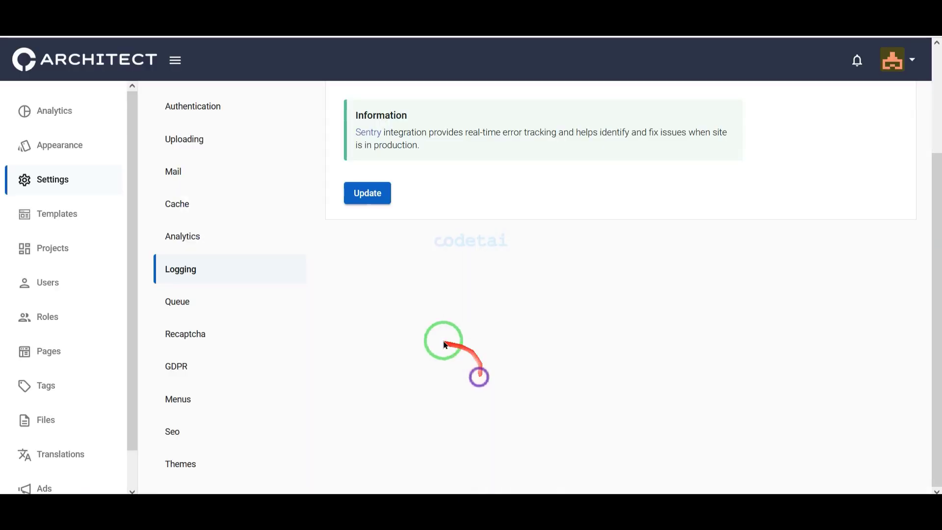
- Keep Sync (Default) as the queue method, save, and bring up the Recaptcha settings
left_click(213, 303)
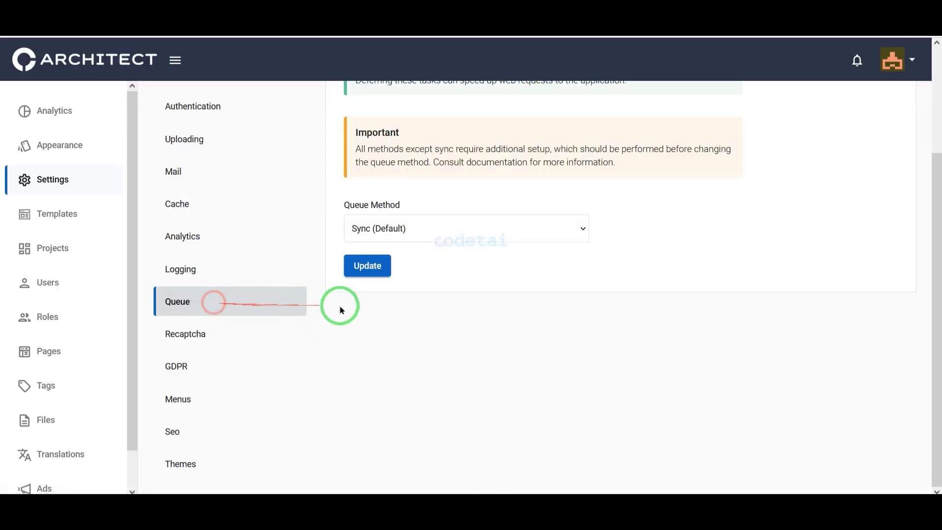
left_click(422, 242)
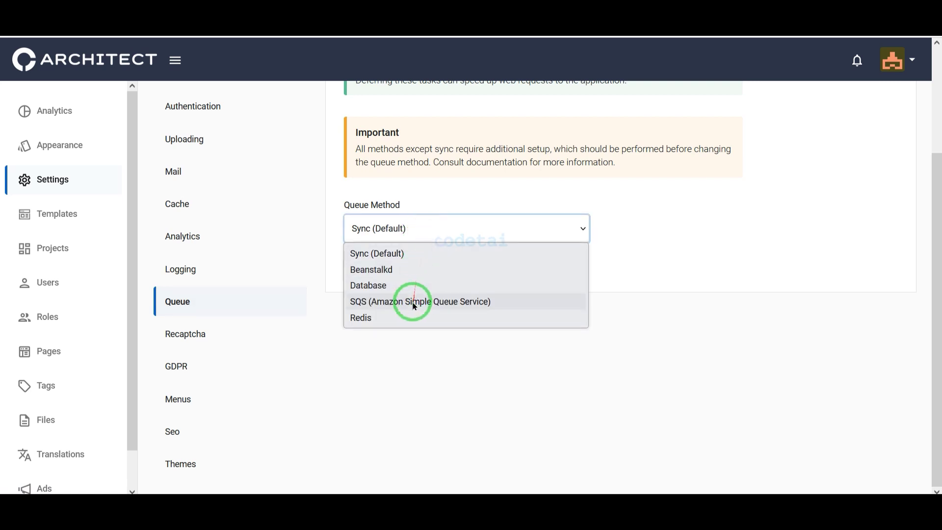
left_click(368, 255)
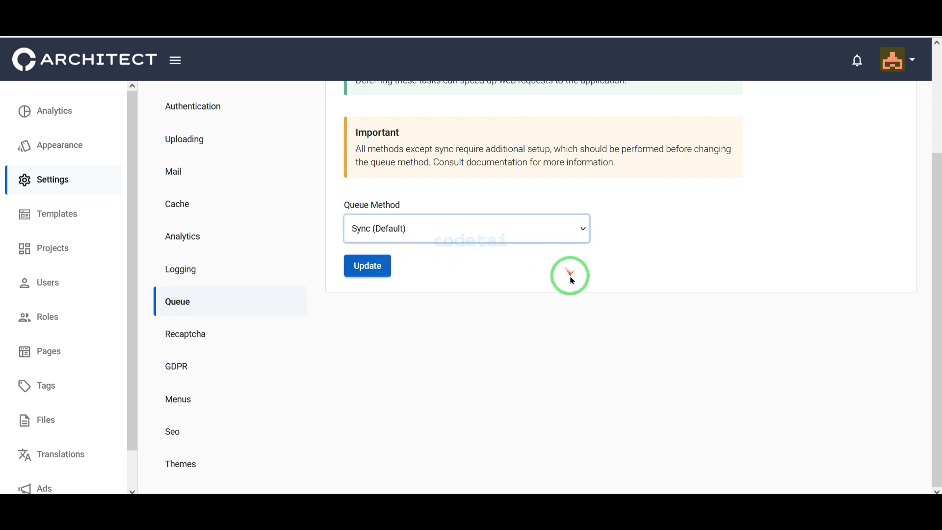
left_click(374, 271)
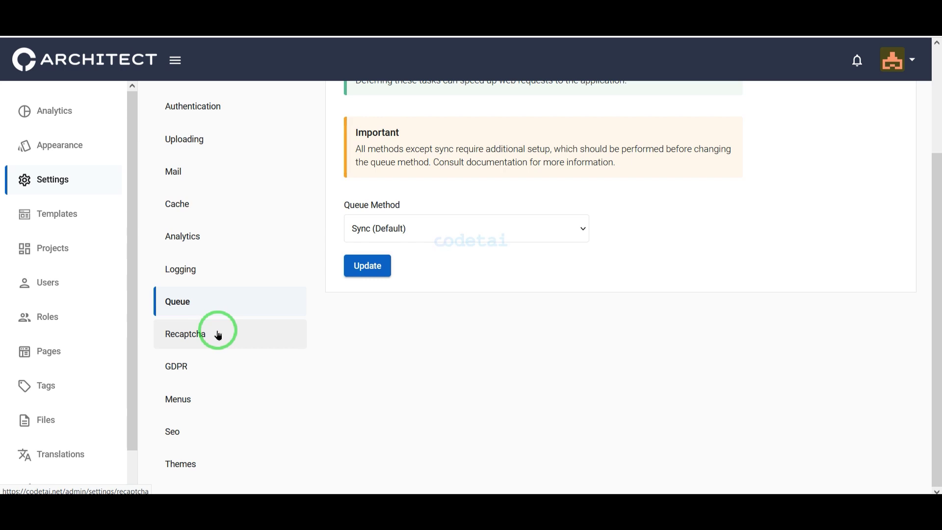
left_click(219, 336)
scroll(444, 301, "up", 3)
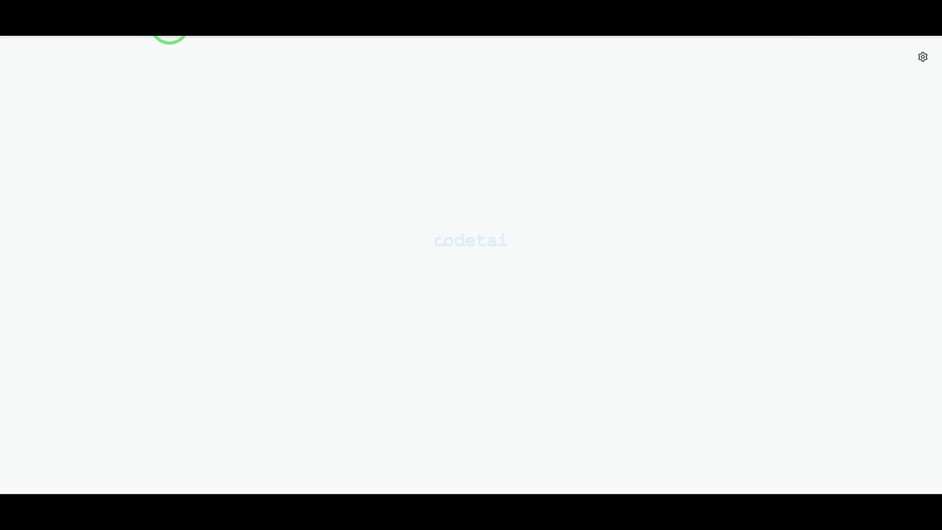
- Search 'google recaptca admin' and open the reCAPTCHA admin console
left_click(168, 26)
type("google recaptca admin")
key("Return")
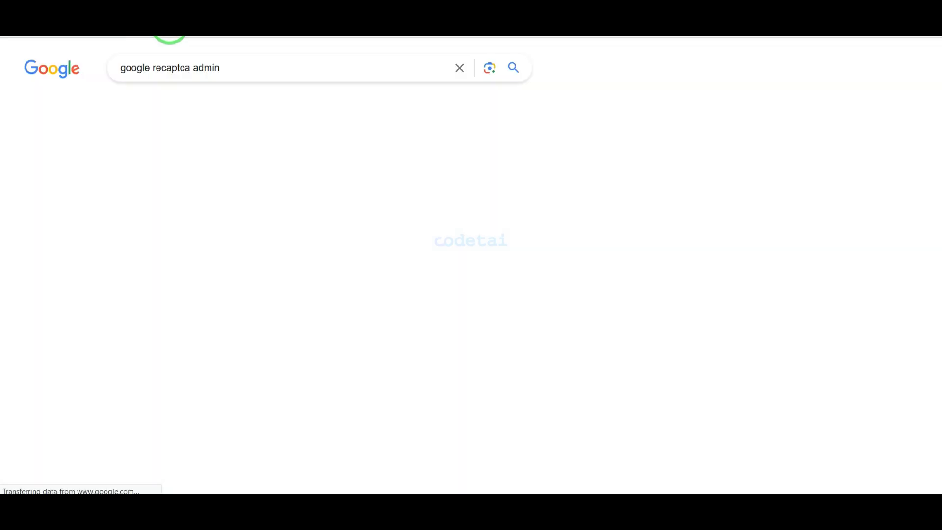
left_click_drag(88, 60, 264, 83)
left_click_drag(101, 198, 334, 252)
left_click(231, 230)
- Register a new reCAPTCHA site labelled codetai.net with domain codetai.net
scroll(368, 273, "down", 3)
left_click(180, 150)
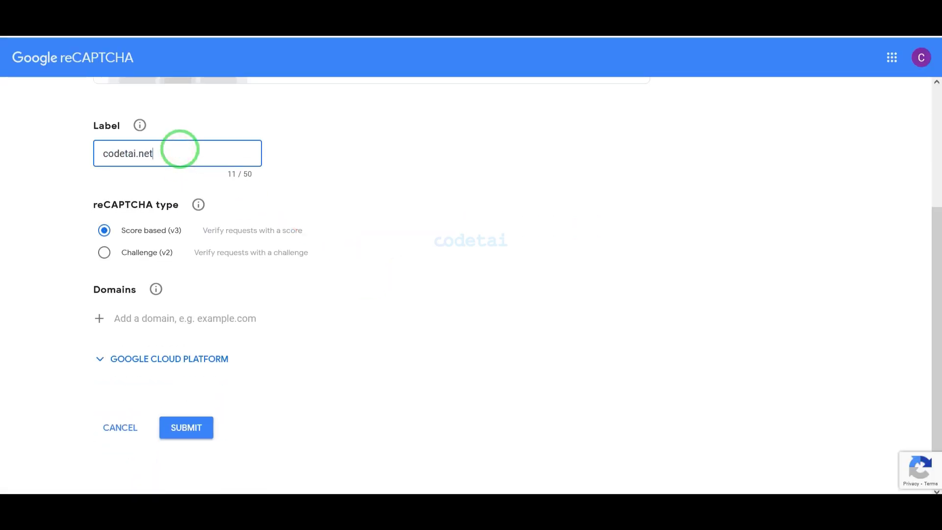
right_click(104, 166)
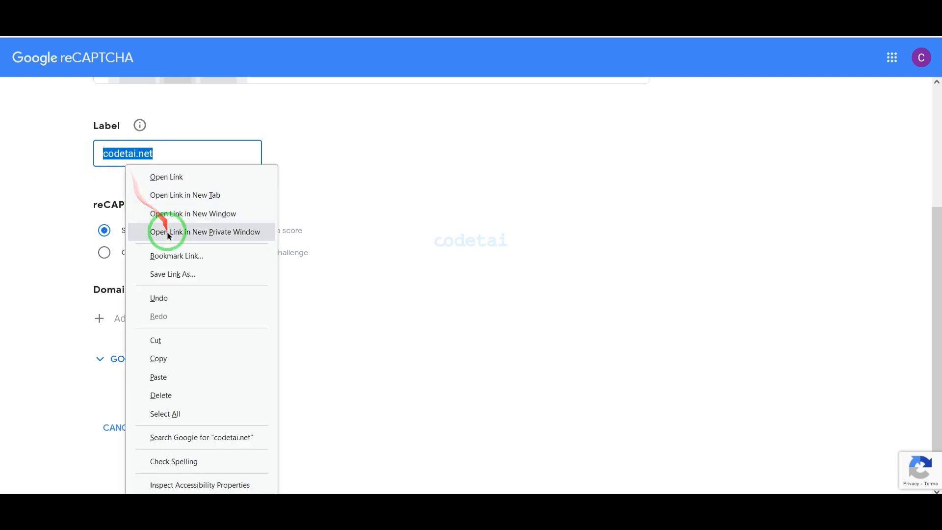
left_click(177, 355)
left_click_drag(221, 327, 131, 281)
right_click(146, 319)
left_click(192, 203)
key("Return")
left_click_drag(211, 381, 205, 427)
scroll(205, 427, "down", 1)
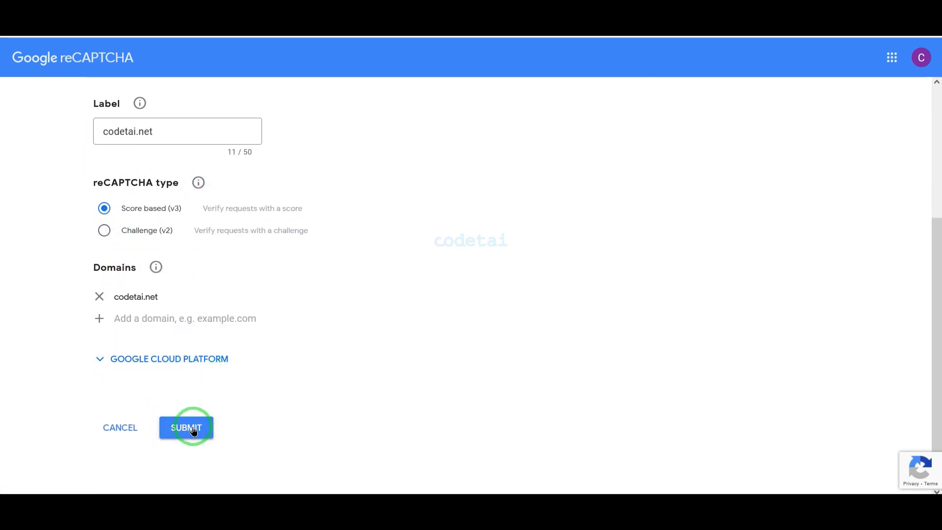
left_click(187, 428)
- Paste the reCAPTCHA site key and secret key into Architect's Recaptcha V3 fields
left_click(120, 326)
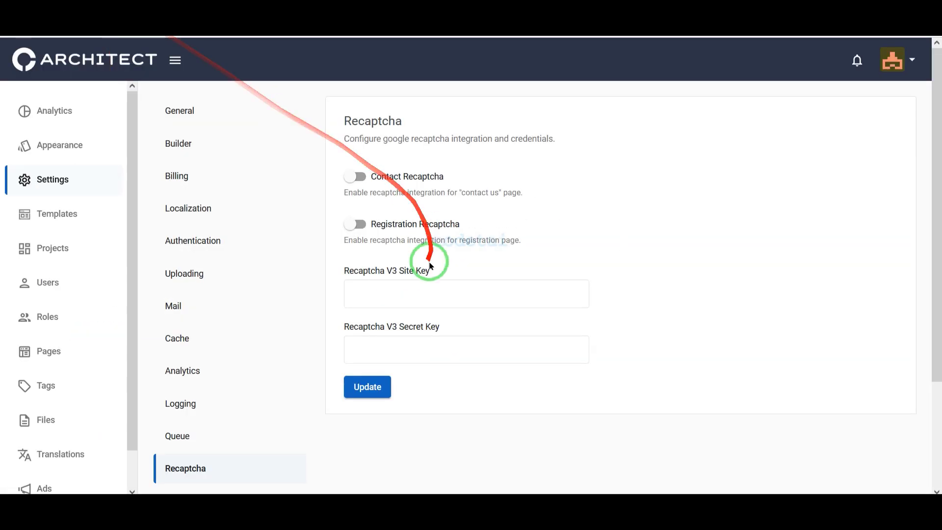
right_click(422, 294)
left_click(435, 153)
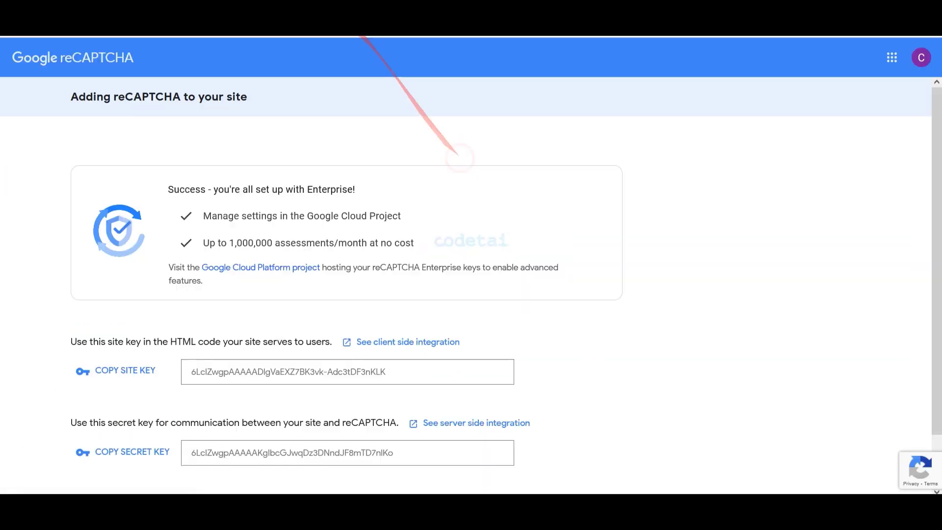
scroll(141, 347, "down", 3)
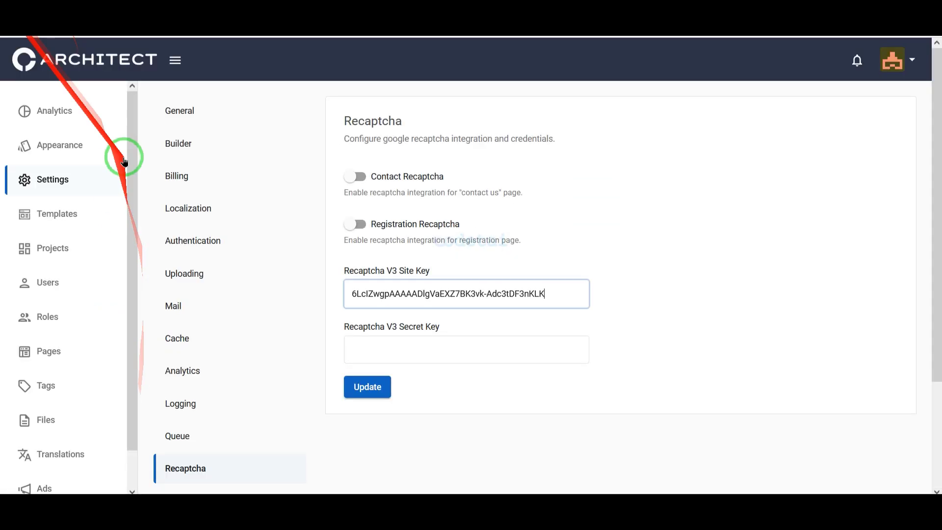
right_click(391, 344)
left_click(431, 202)
- Save the Recaptcha settings and go to the GDPR settings
left_click(367, 388)
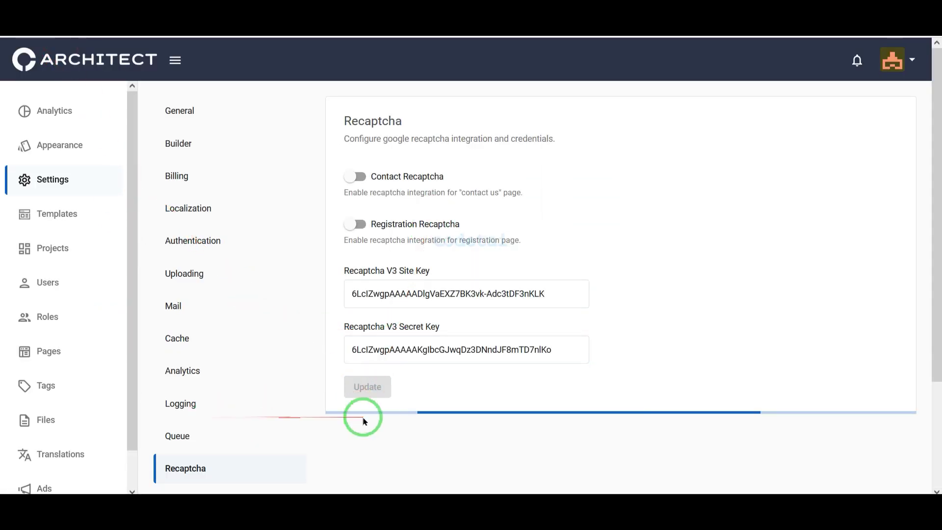
scroll(394, 438, "down", 3)
left_click(231, 366)
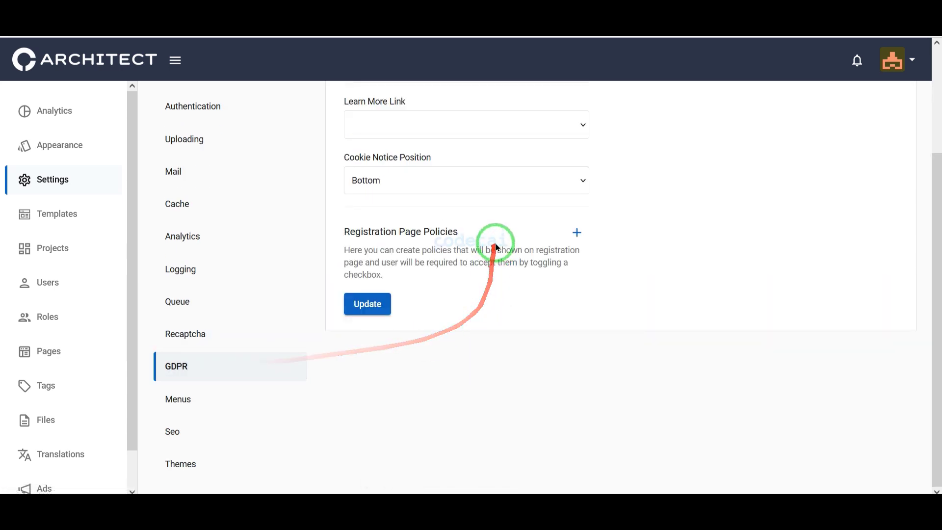
scroll(486, 246, "up", 1)
scroll(461, 245, "up", 3)
- Try the Learn More Link and Cookie Notice Position choices without changing the settings
left_click(450, 254)
left_click(445, 280)
left_click(395, 324)
left_click(395, 335)
left_click(421, 256)
left_click(449, 280)
scroll(435, 399, "down", 3)
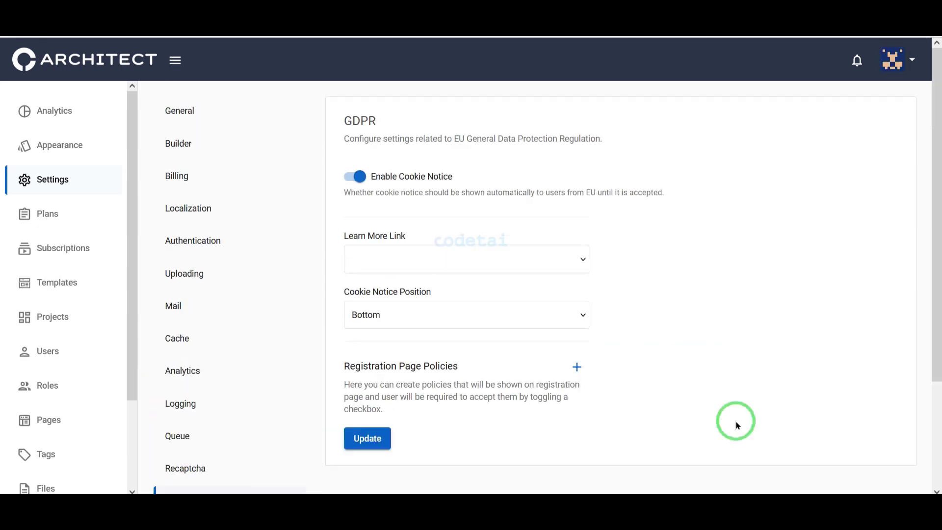
left_click(59, 220)
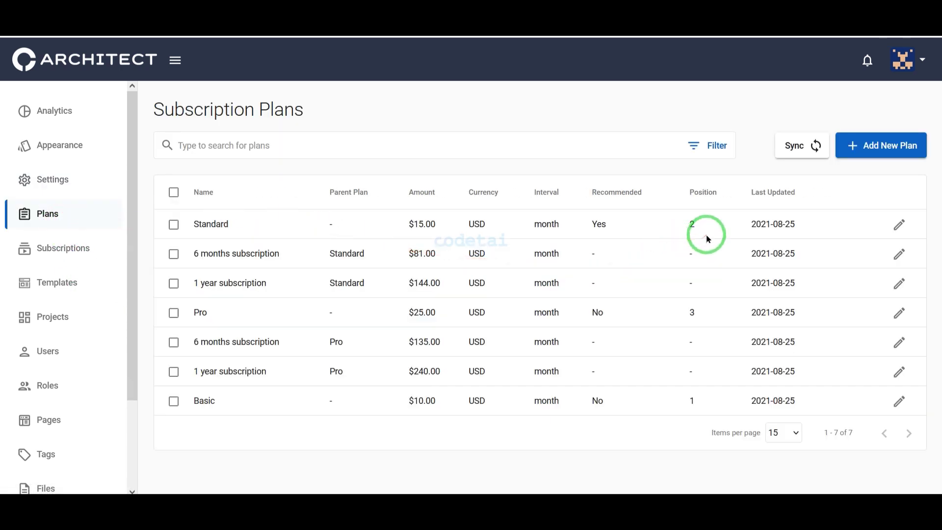
- Draft a new plan with parent plan Pro and weekly billing, then cancel it
left_click(894, 146)
left_click(544, 189)
left_click(451, 238)
left_click(473, 210)
left_click(432, 265)
scroll(432, 275, "down", 3)
left_click(441, 275)
left_click(436, 315)
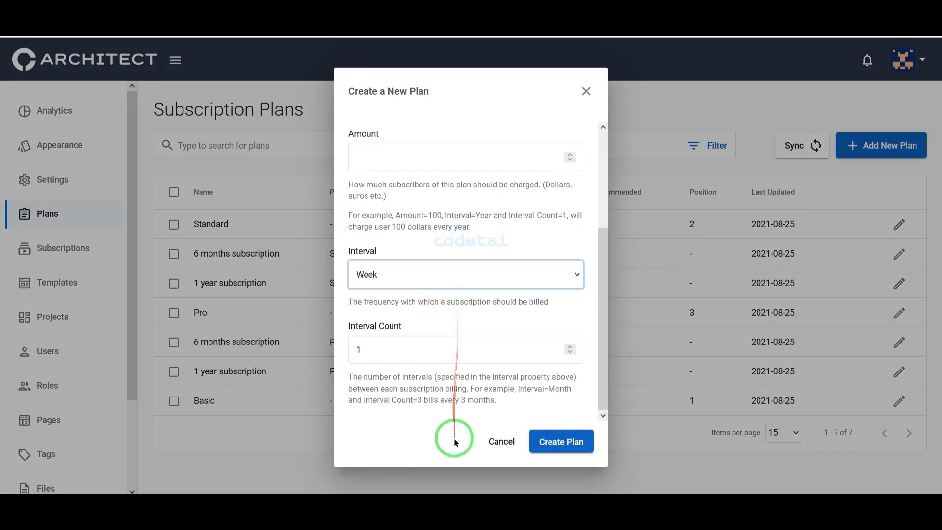
left_click(557, 430)
- Draft a subscription for the admin user on the yearly Standard Plan renewing 11/24/2023, then discard it
left_click(87, 252)
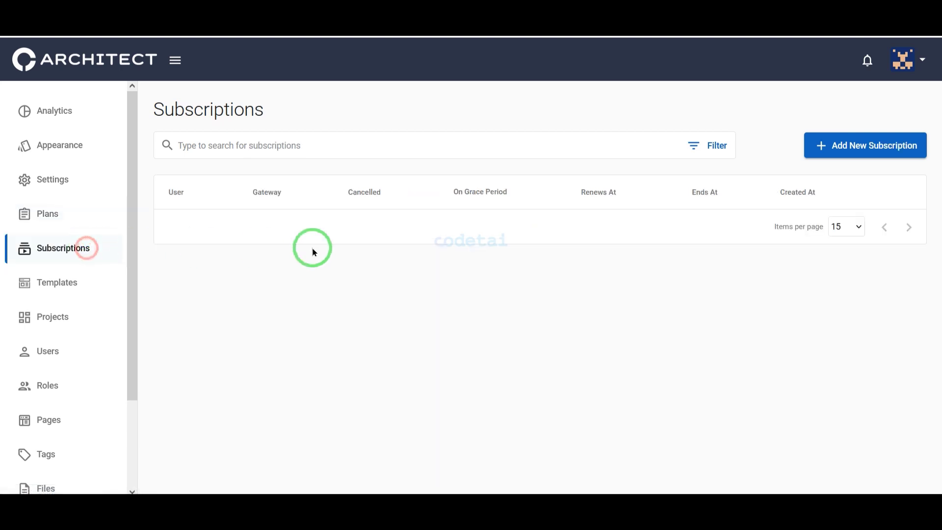
left_click(836, 152)
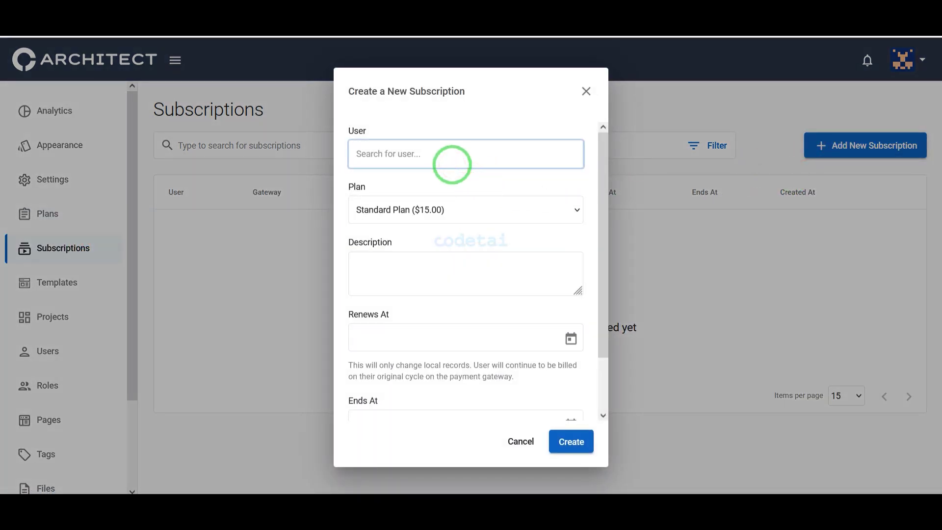
type("e")
left_click(427, 194)
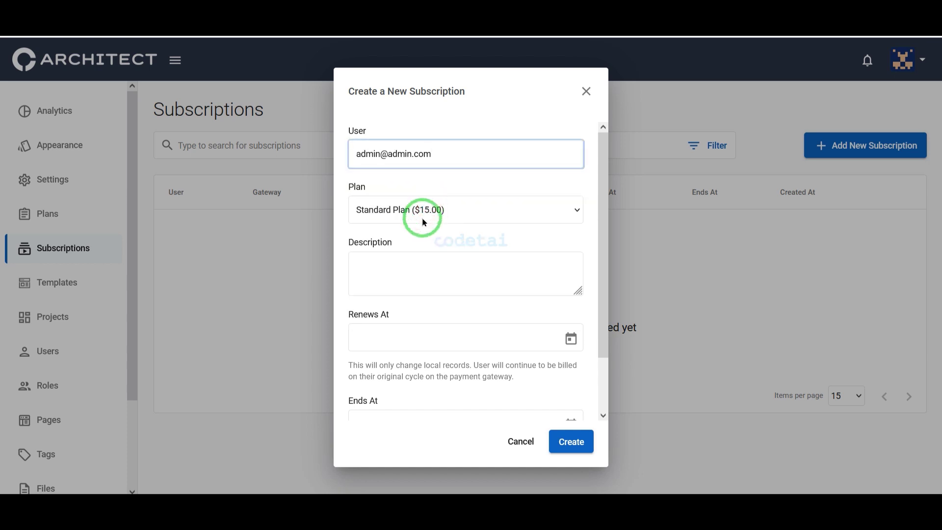
left_click(438, 218)
left_click(486, 267)
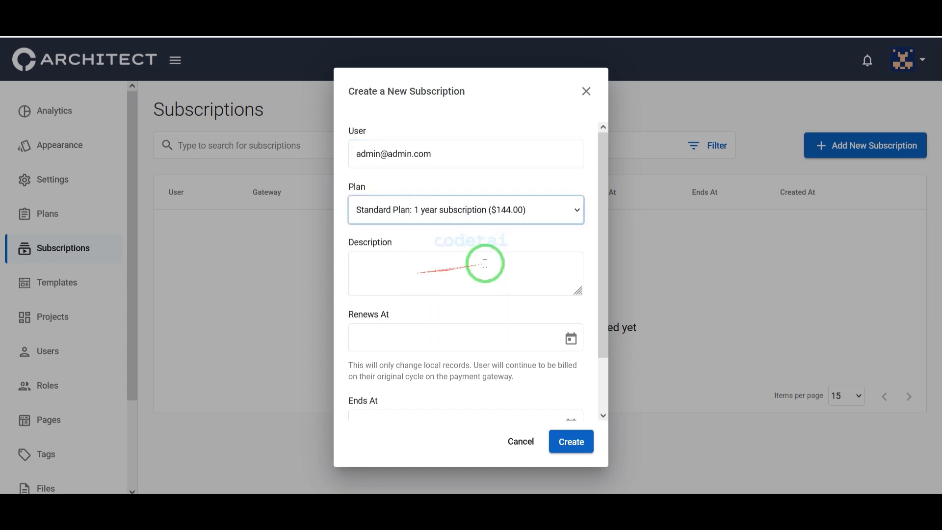
left_click(420, 336)
left_click(481, 208)
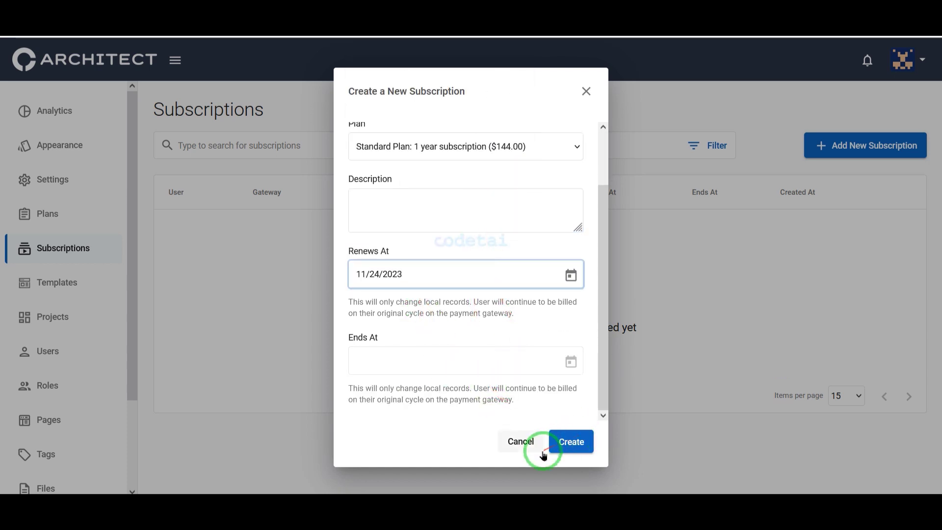
left_click(528, 444)
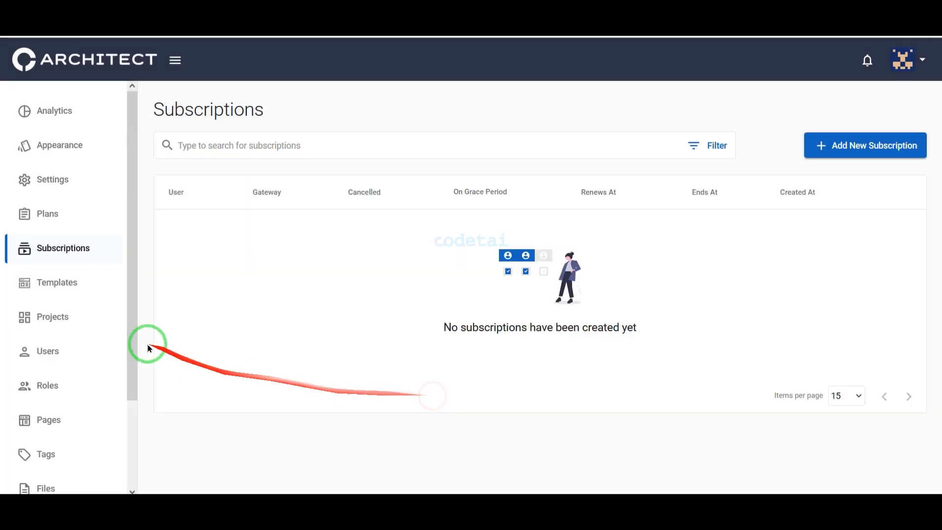
left_click(98, 294)
- Try the Upload New Template form's Portfolio and Landing Page categories, then close without uploading
scroll(473, 305, "down", 4)
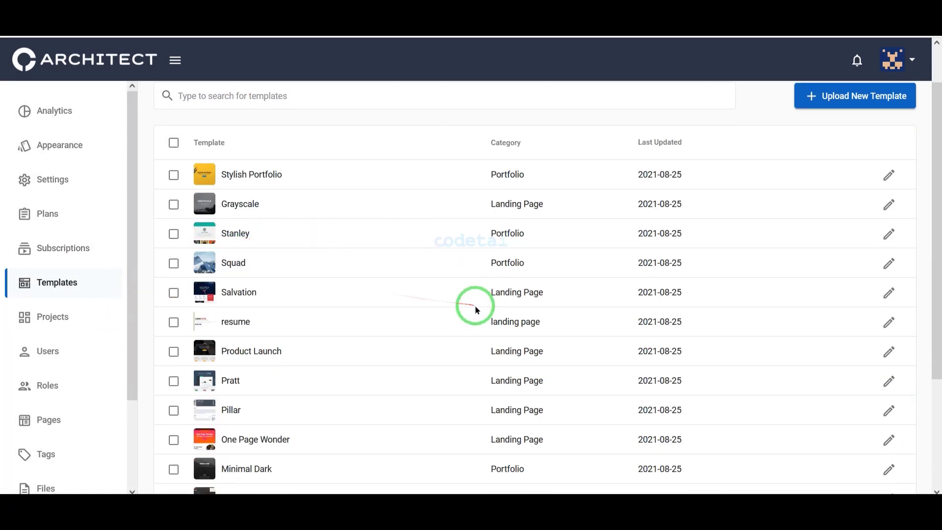
scroll(589, 408, "up", 4)
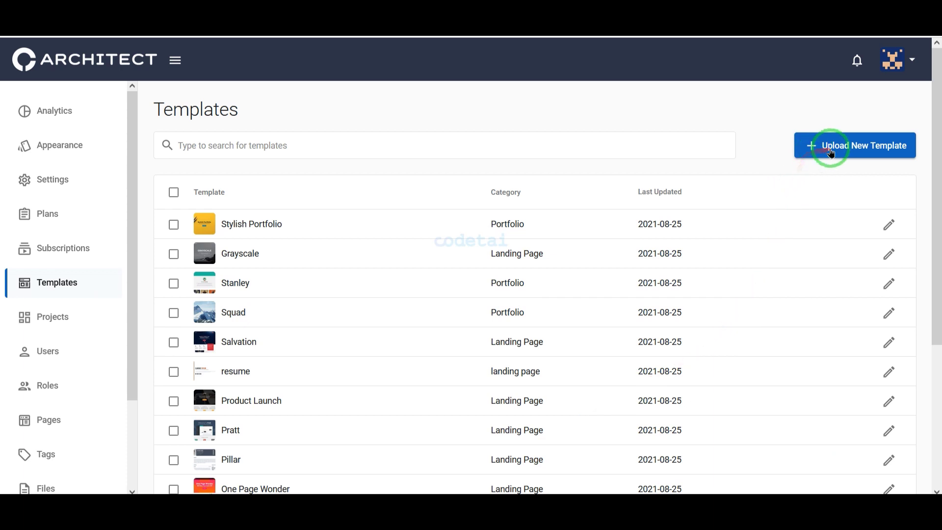
left_click(832, 154)
scroll(491, 228, "down", 3)
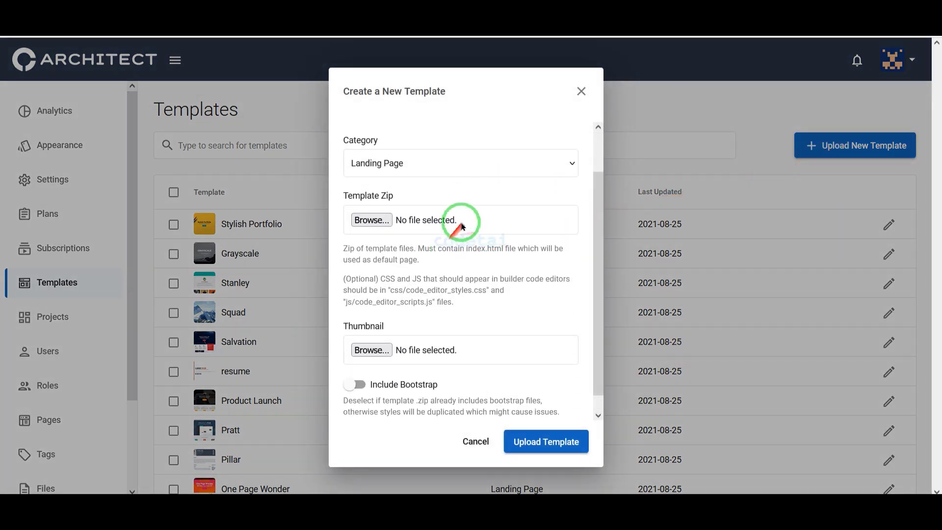
scroll(452, 230, "up", 3)
left_click(471, 205)
left_click(449, 262)
left_click(451, 216)
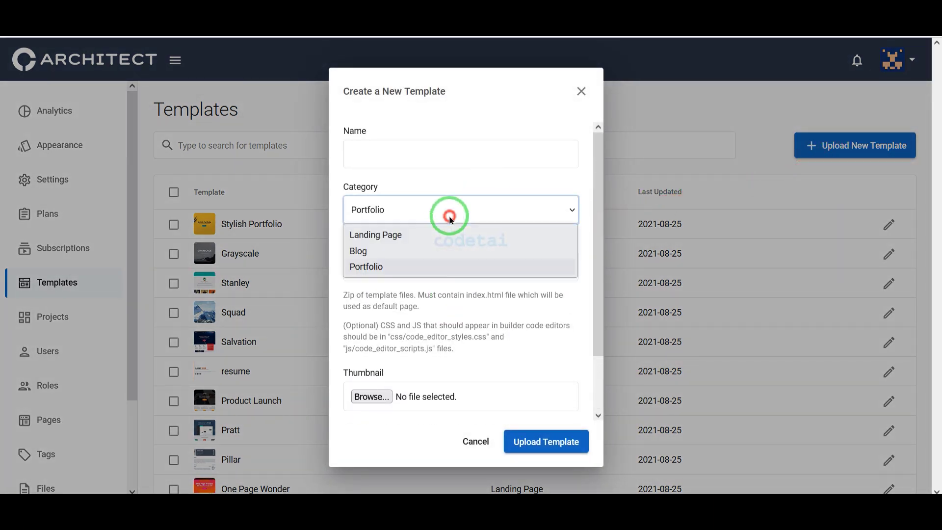
left_click(442, 240)
key("Escape")
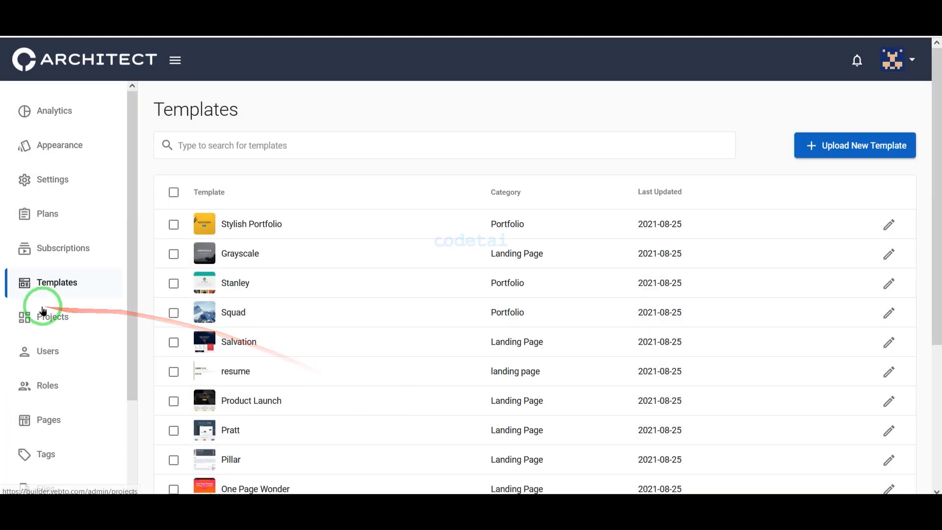
- Review Demo 1's project settings without saving, then open Demo 1 in the page editor
left_click(44, 310)
scroll(484, 284, "down", 2)
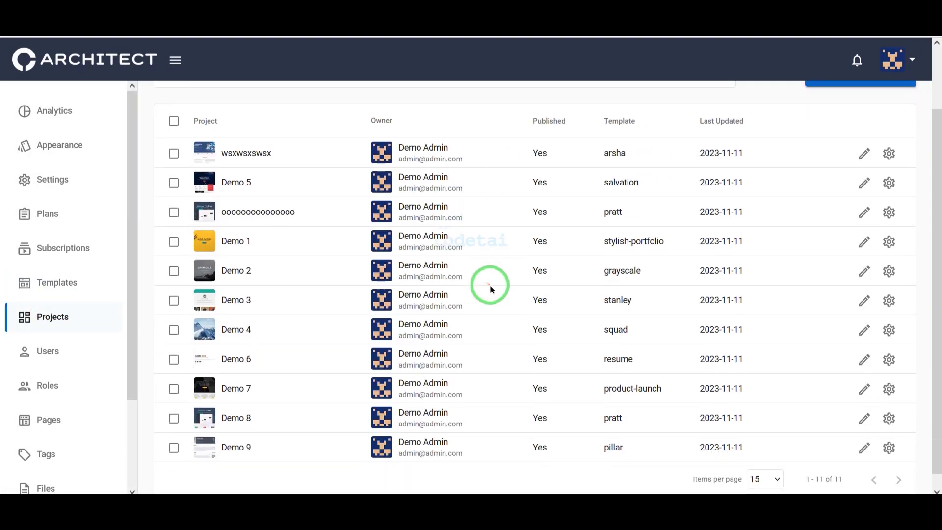
scroll(489, 422, "up", 2)
scroll(878, 228, "down", 2)
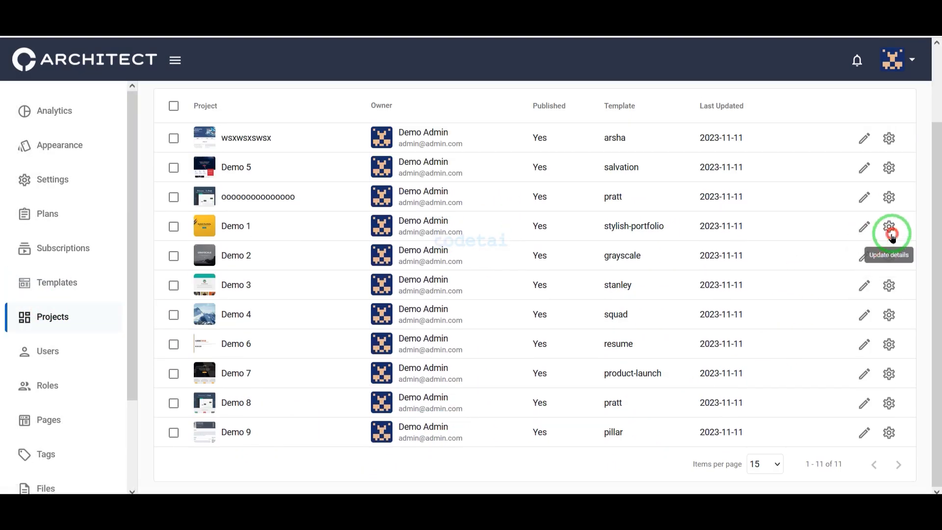
left_click(865, 226)
left_click(427, 349)
left_click(410, 393)
left_click(432, 237)
left_click(416, 309)
left_click(580, 128)
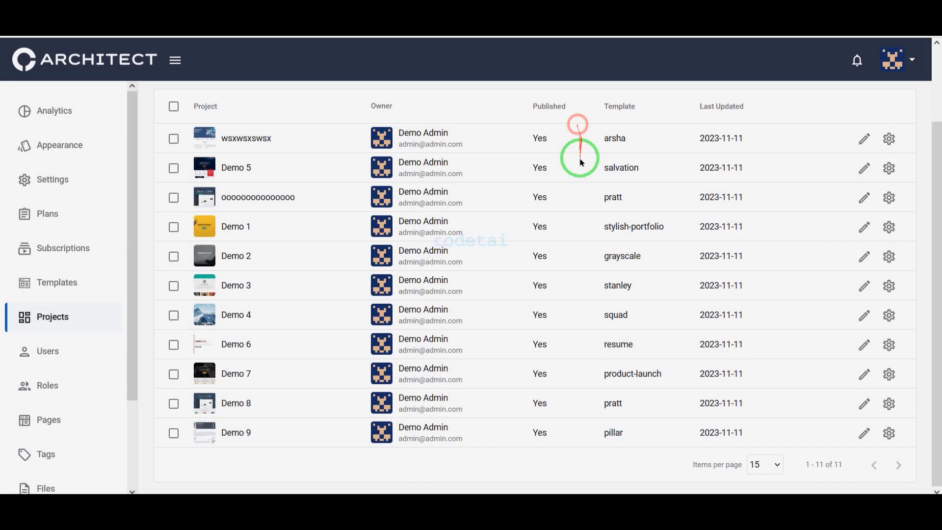
left_click(862, 229)
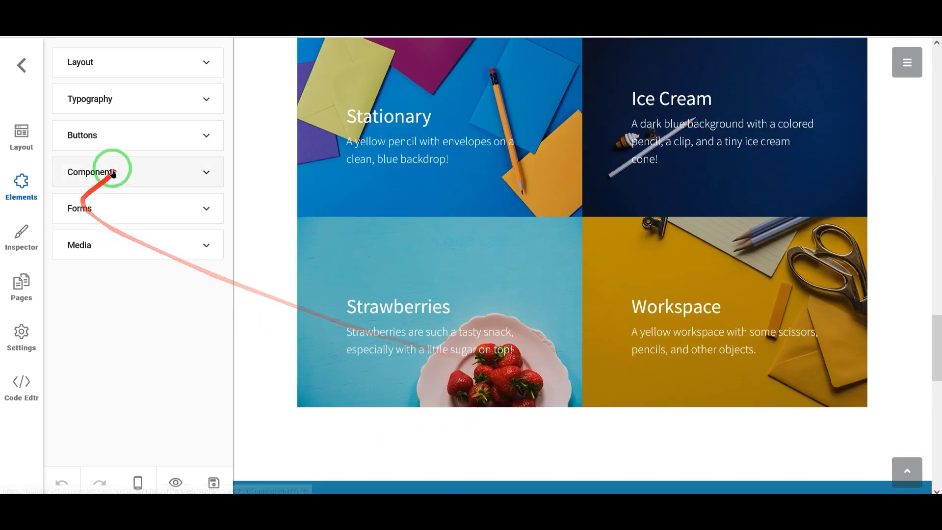
left_click(99, 180)
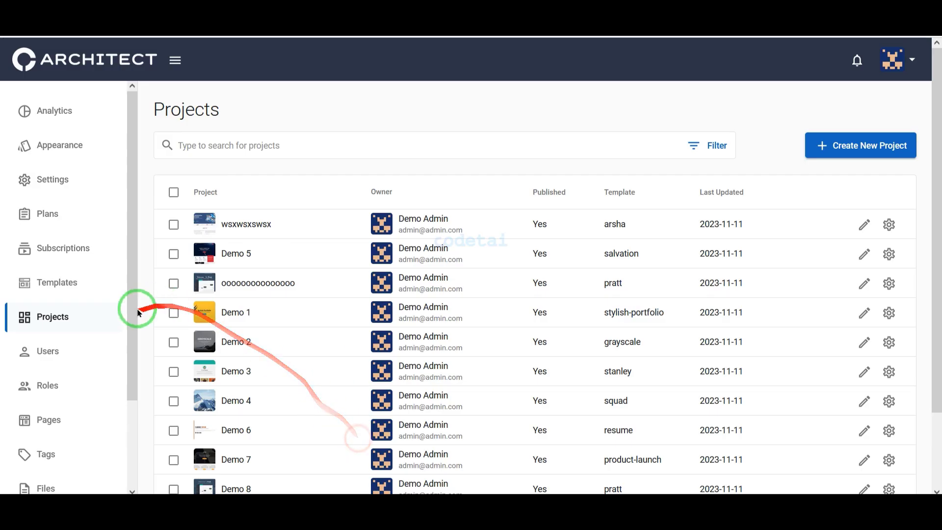
- Show the Users list and scroll through the accounts
left_click(80, 348)
scroll(451, 268, "down", 5)
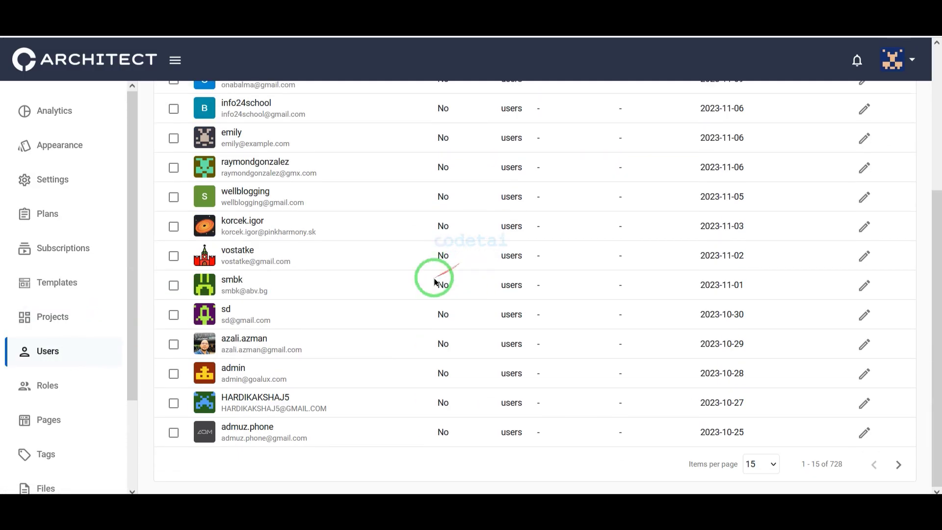
scroll(784, 292, "up", 4)
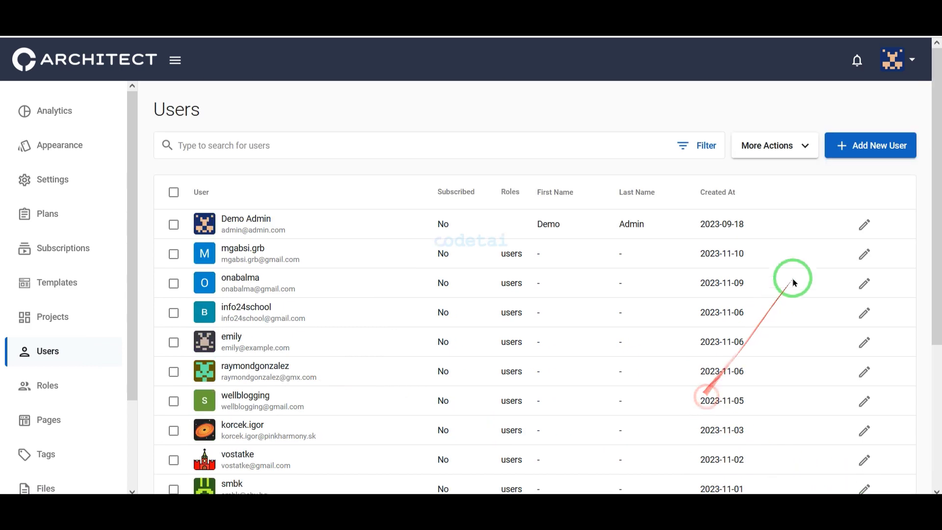
- Draft a new user with email marked confirmed, then discard the form without saving
left_click(869, 147)
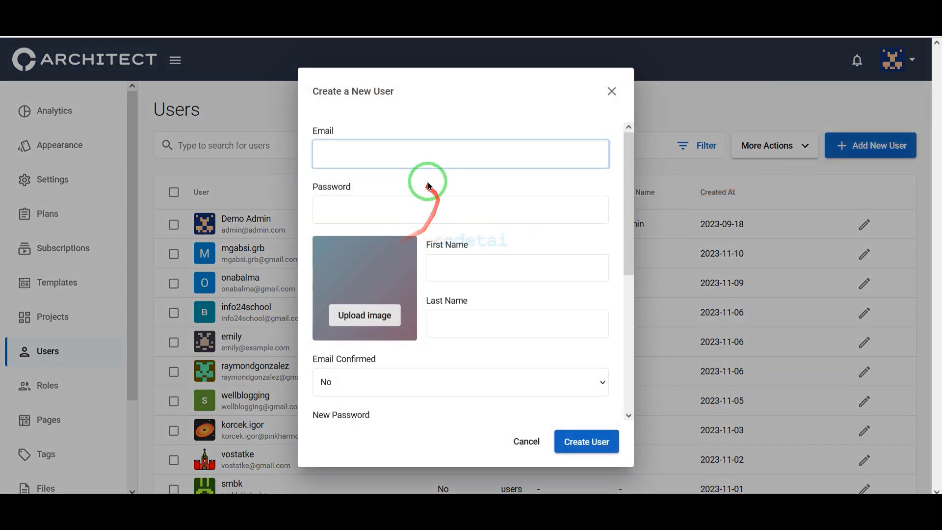
scroll(441, 275, "down", 3)
left_click(402, 280)
left_click(378, 305)
scroll(387, 319, "down", 5)
left_click(700, 364)
- Open one user's edit form and look at its role choices
scroll(699, 366, "down", 5)
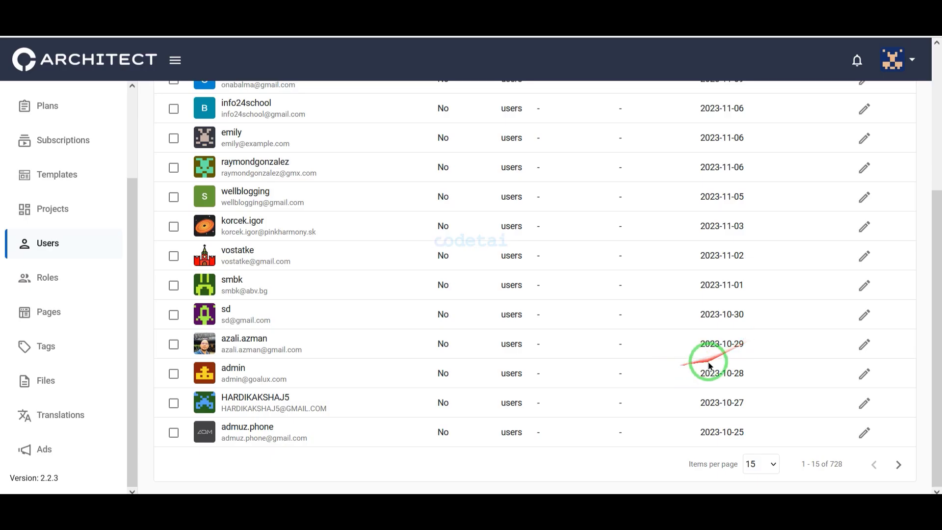
left_click(867, 292)
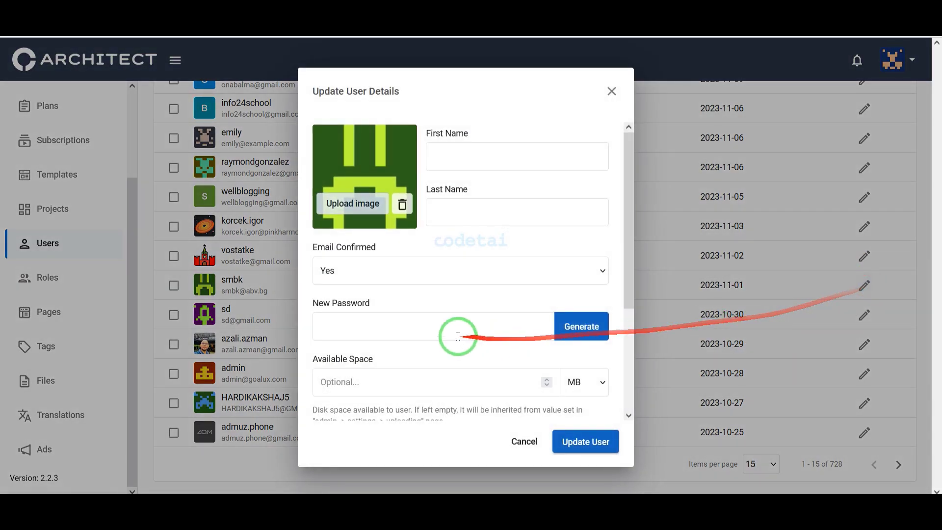
scroll(442, 339, "down", 4)
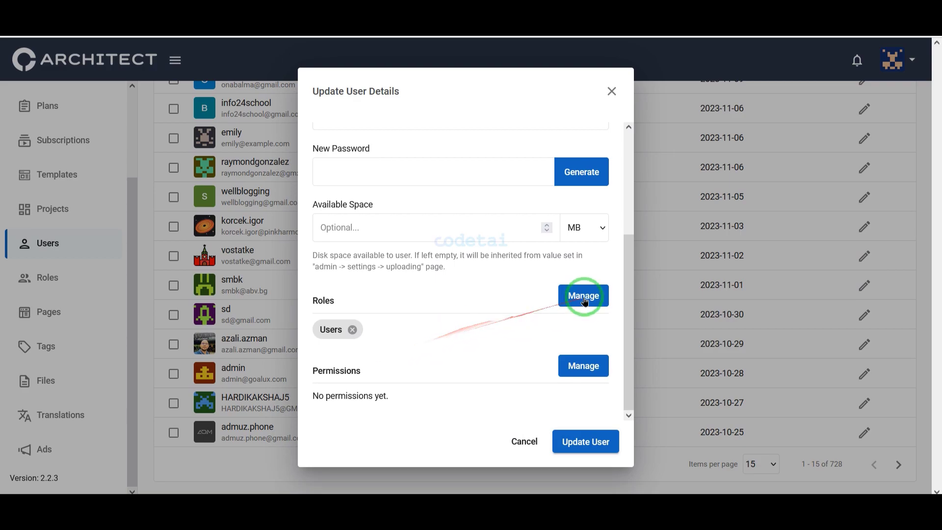
left_click(585, 300)
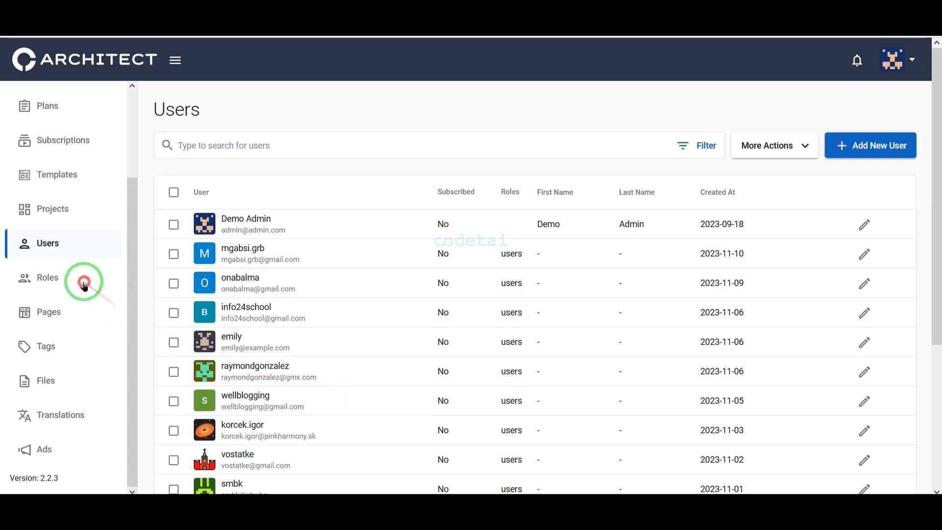
- Go to the Roles page and start drafting a new role with a description
left_click(85, 285)
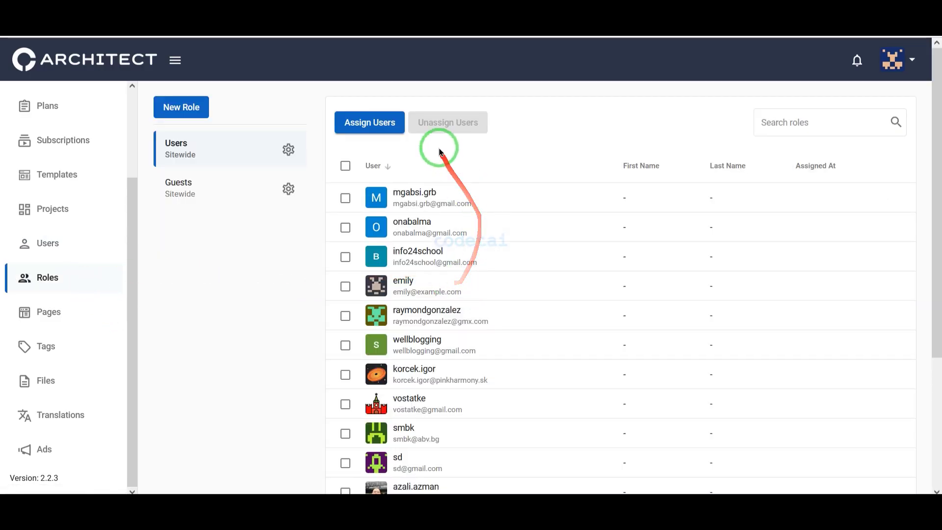
left_click(175, 110)
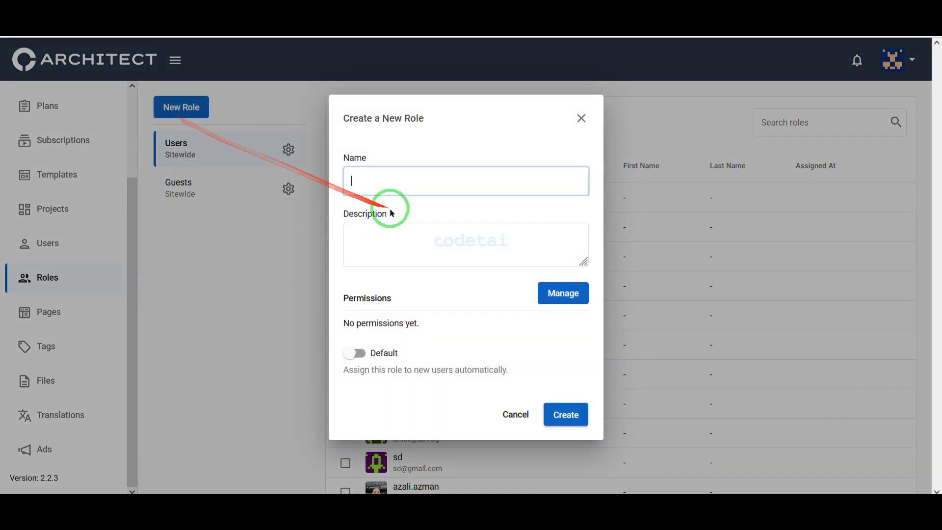
left_click(406, 233)
- Give the draft role Export Projects, Enable Editors and Download Projects, then discard it
left_click(565, 294)
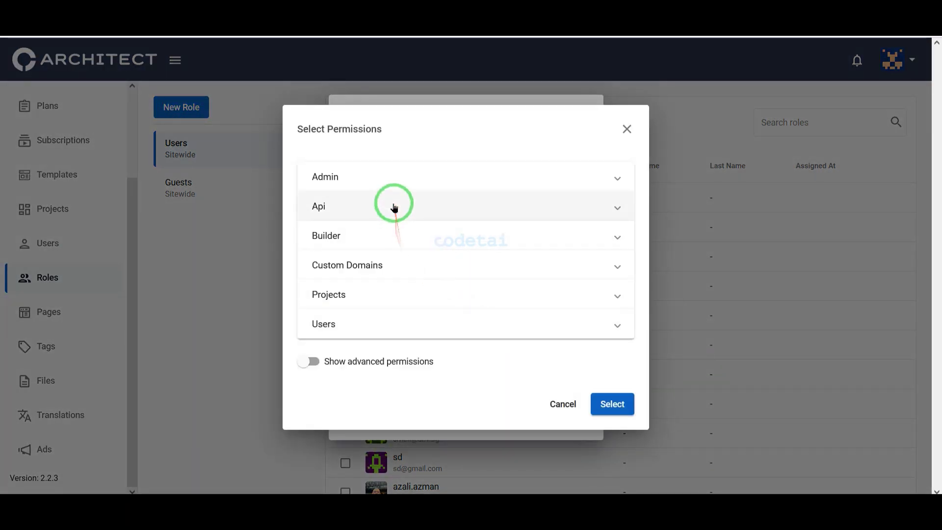
left_click(391, 204)
left_click(383, 291)
left_click(596, 255)
left_click(595, 290)
left_click(595, 330)
left_click(612, 441)
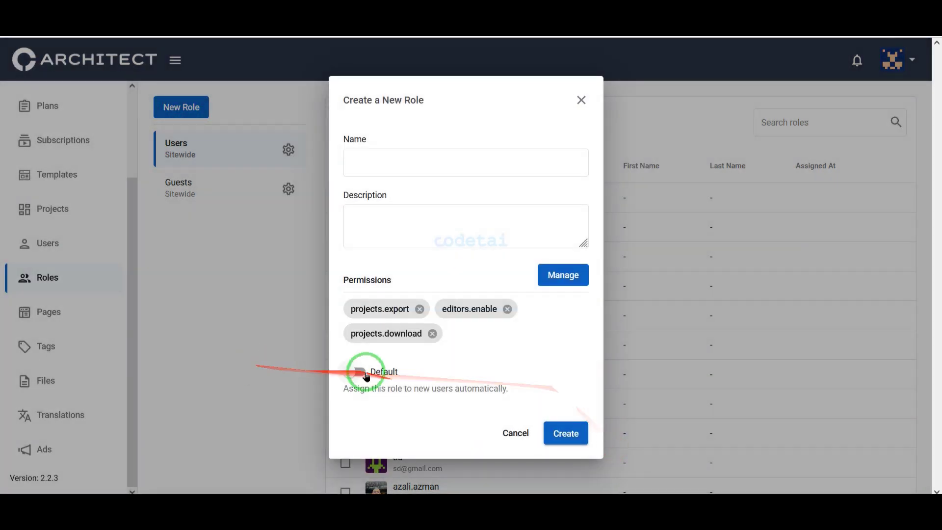
left_click(582, 103)
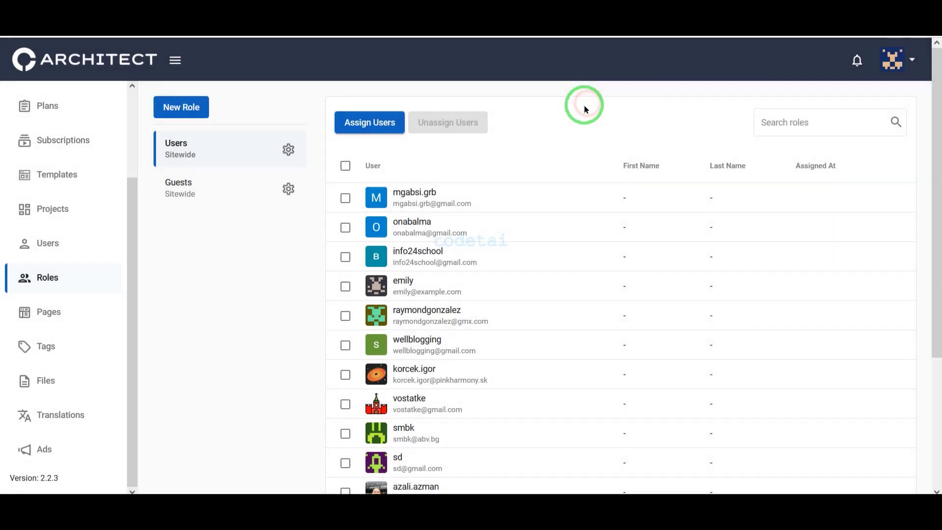
- Start a new custom page, edit its URL slug, and try inserting an image
left_click(73, 321)
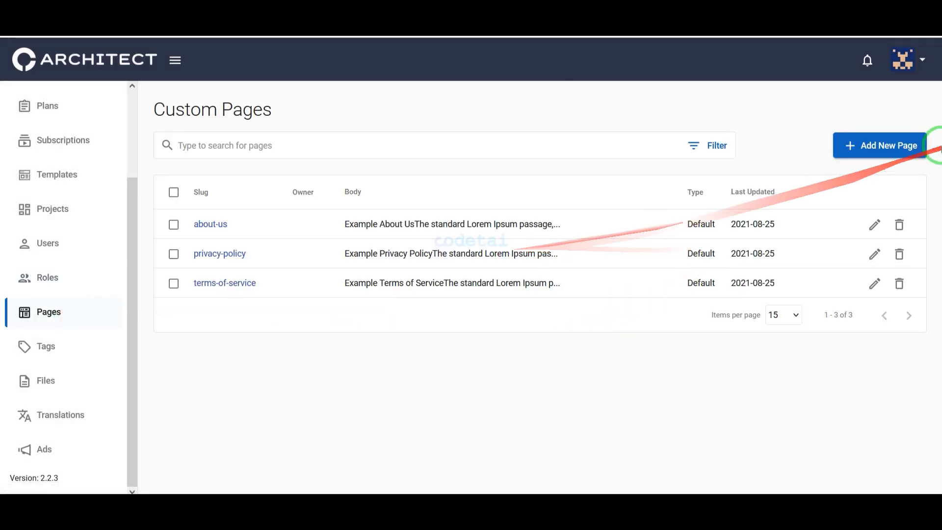
left_click(915, 148)
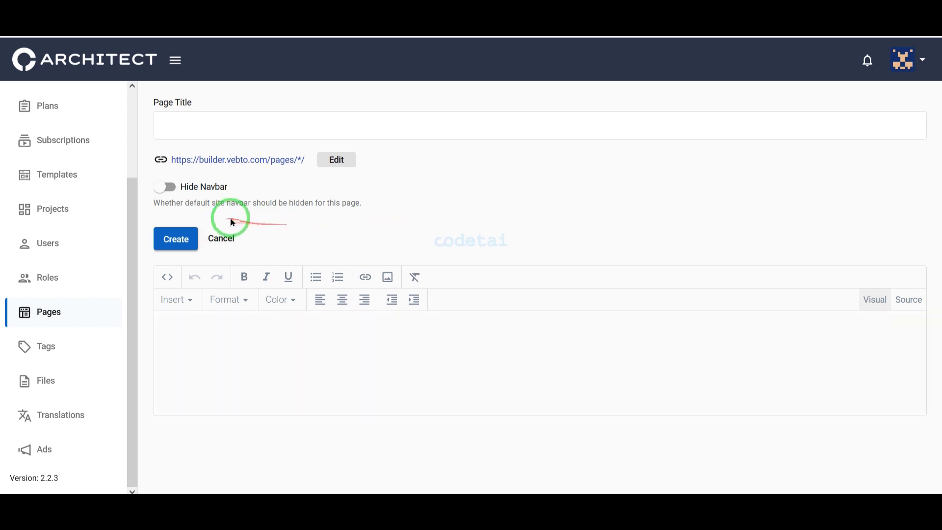
left_click(346, 160)
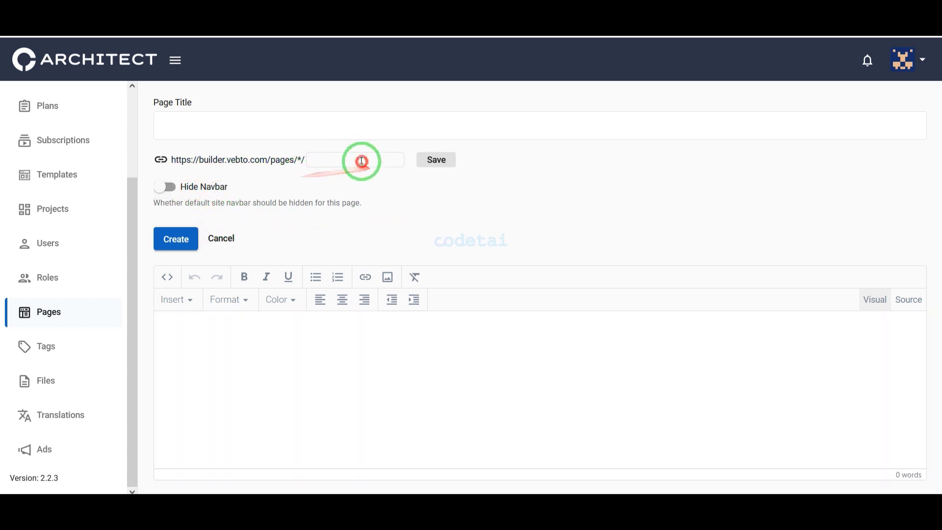
left_click(437, 162)
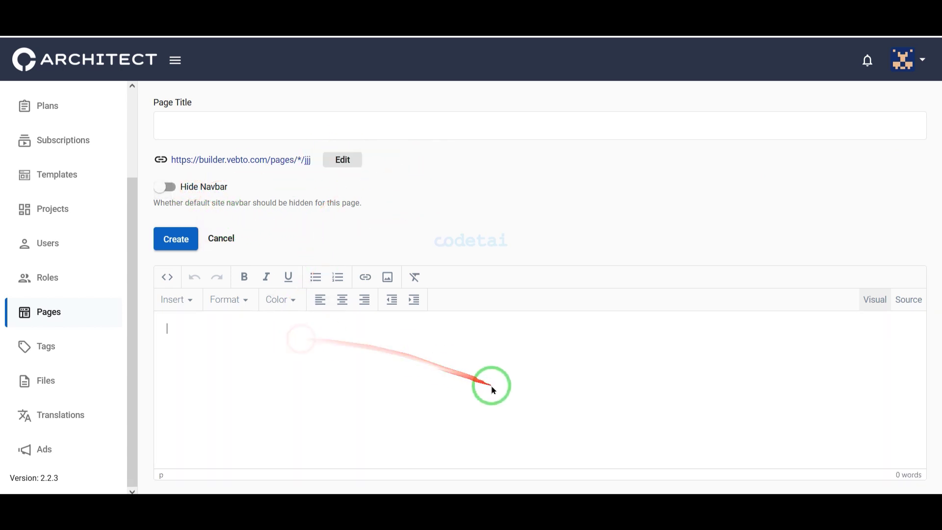
left_click(397, 278)
left_click(427, 261)
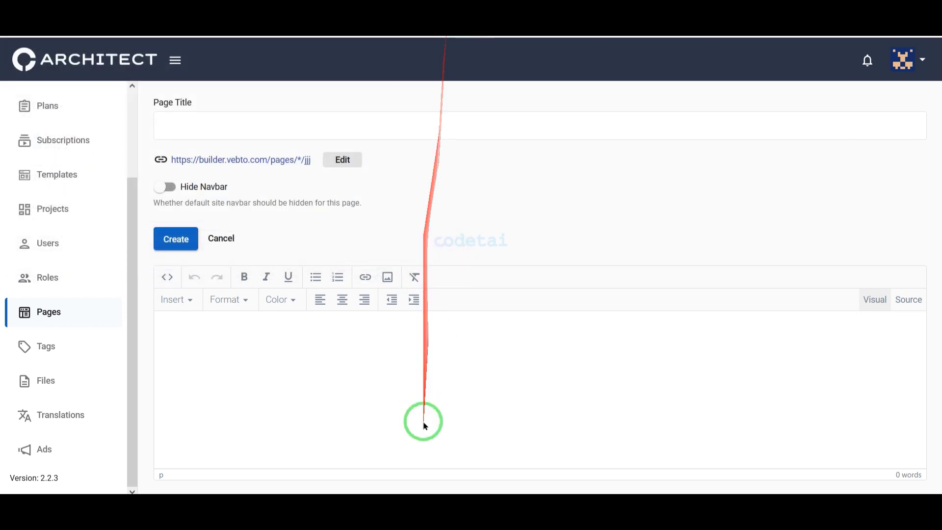
- Go to the Tags list and check that a new tag's type stays Custom
left_click(99, 350)
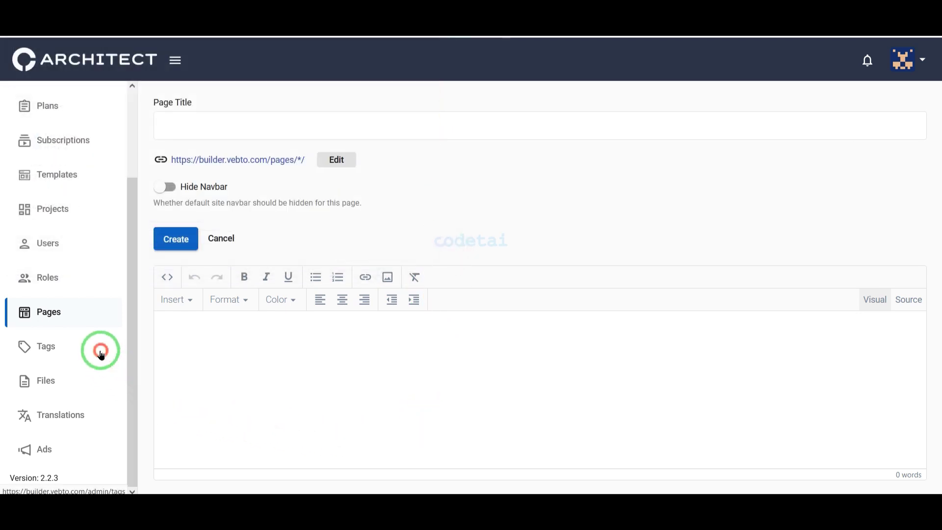
left_click(878, 145)
left_click(422, 349)
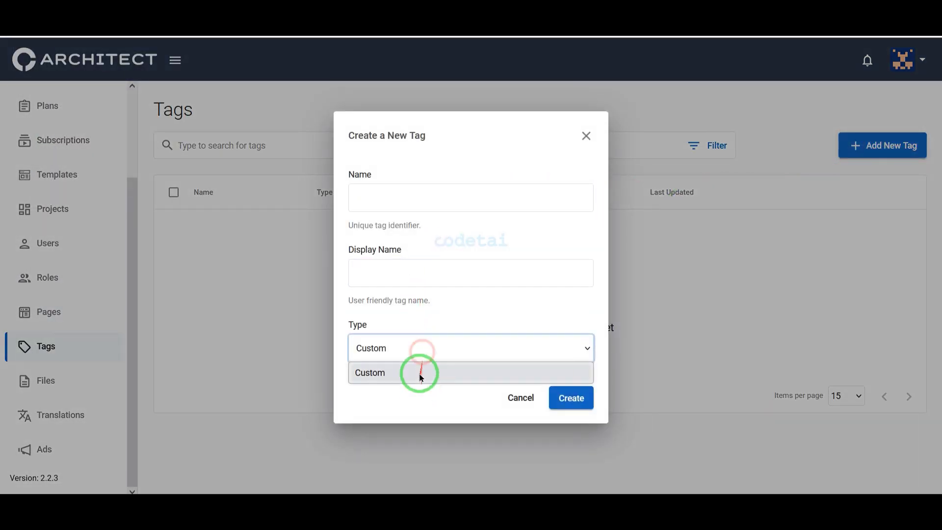
left_click(512, 379)
left_click(580, 401)
- Discard the new tag and scroll through the uploaded Files list
left_click(588, 125)
left_click(74, 383)
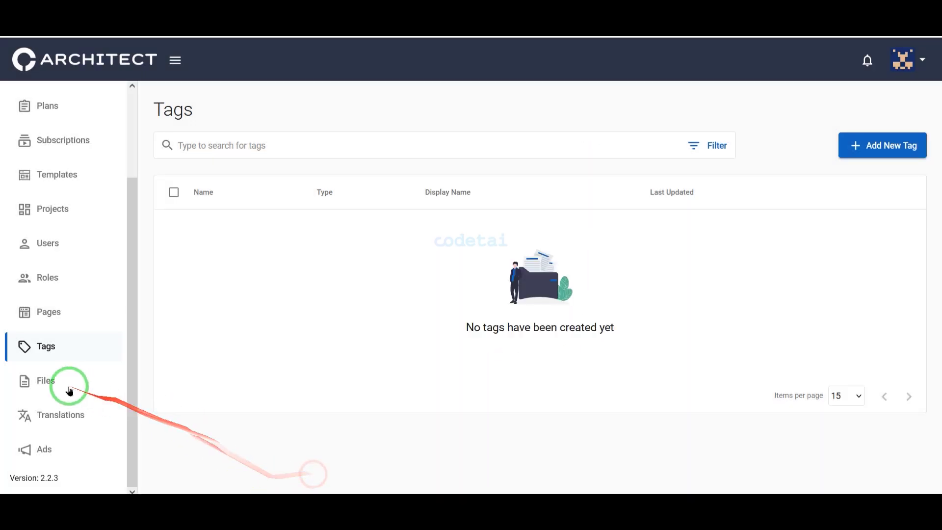
scroll(598, 297, "down", 3)
scroll(598, 297, "down", 1)
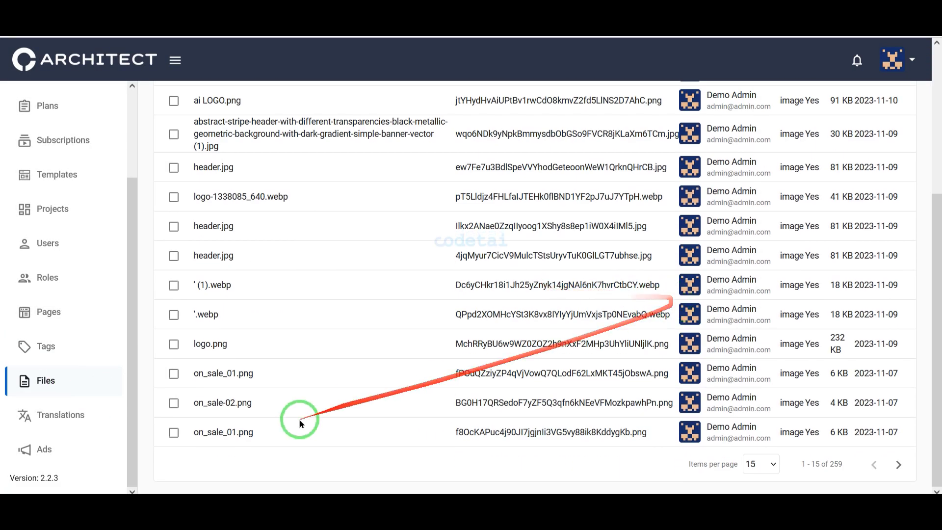
scroll(341, 422, "up", 5)
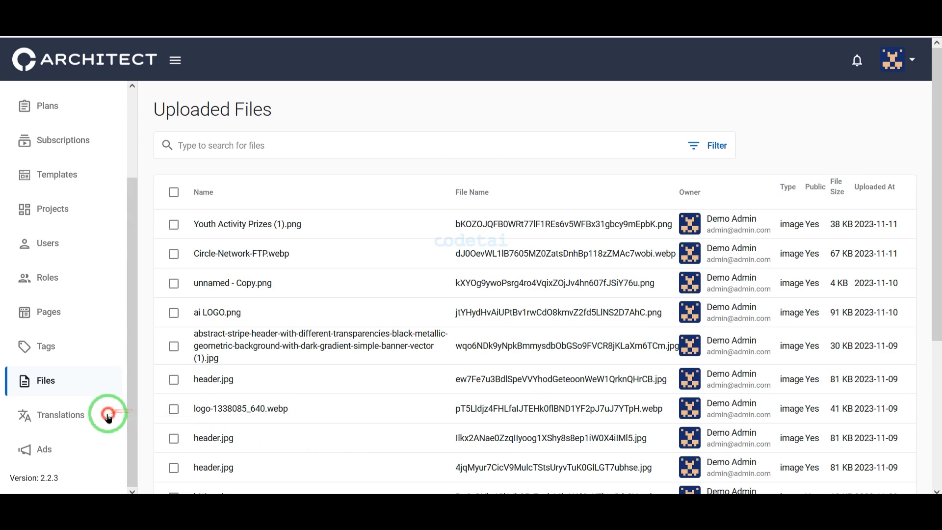
- Go to Translations, dismiss the new line form, and set English as the default localization
left_click(105, 414)
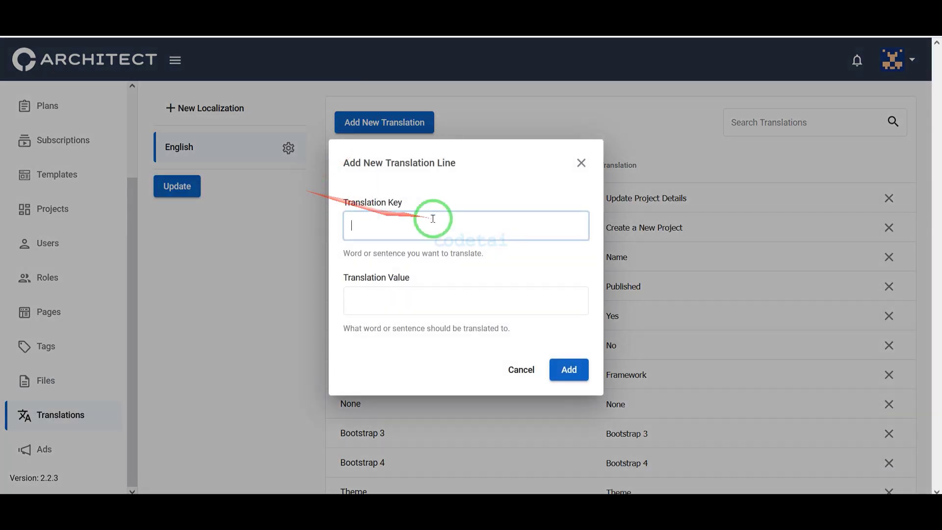
left_click(583, 165)
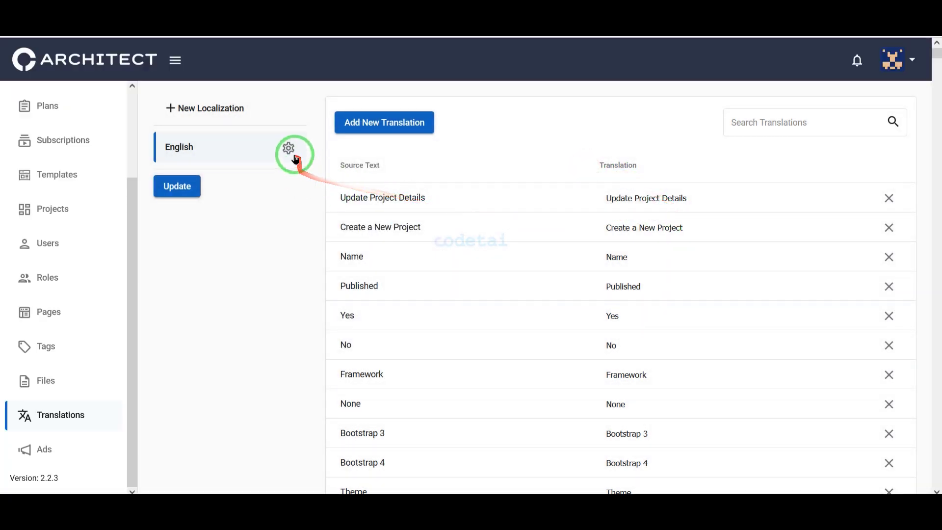
left_click(290, 176)
scroll(383, 391, "down", 5)
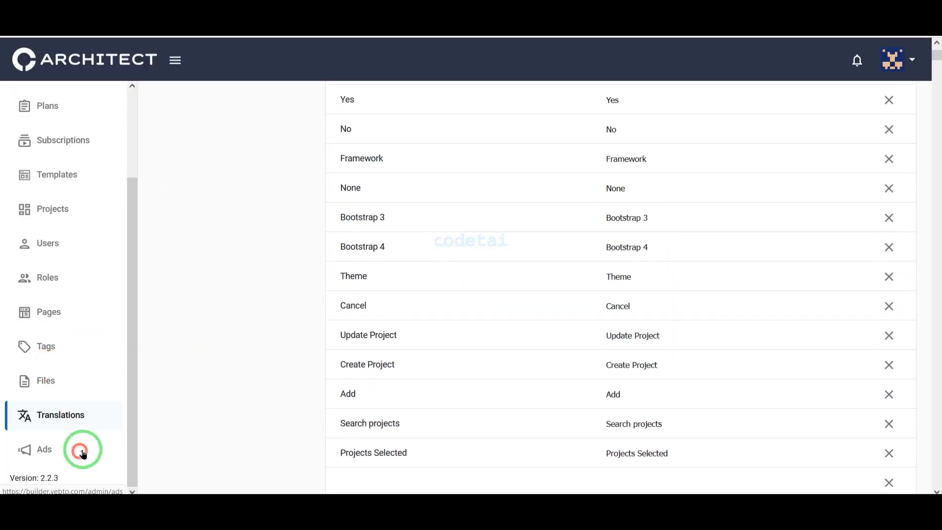
left_click(80, 456)
- Look at the bottom dashboard ad slot, then scroll the Templates gallery with Lander, Freelancer and Flatty
left_click(483, 325)
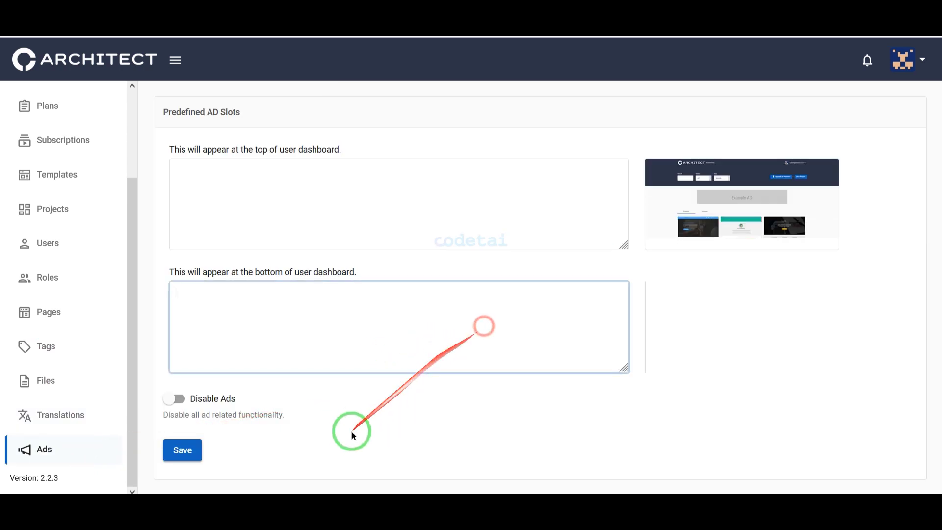
left_click(191, 402)
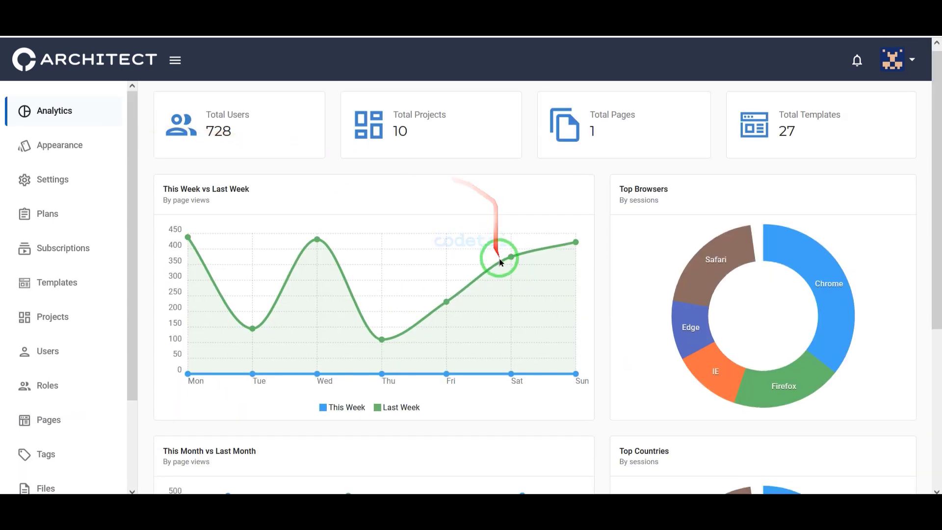
scroll(565, 319, "down", 5)
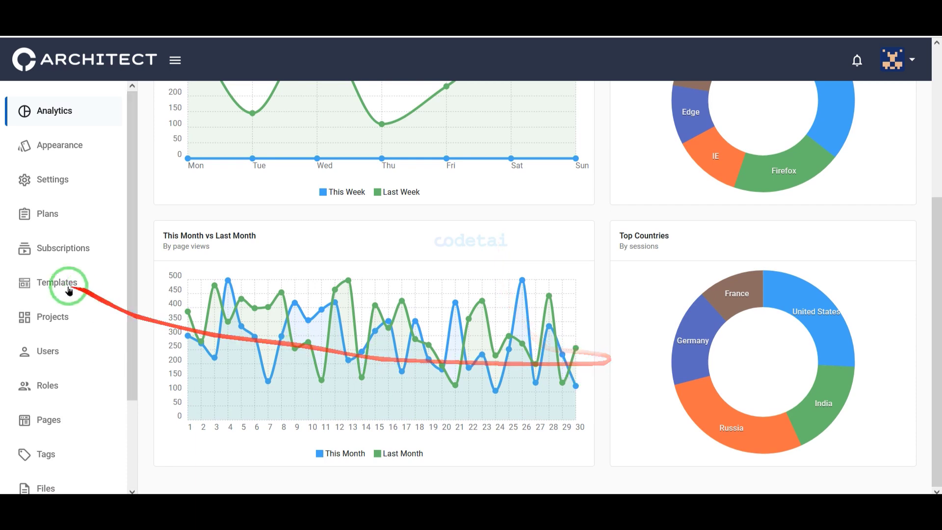
scroll(79, 343, "down", 3)
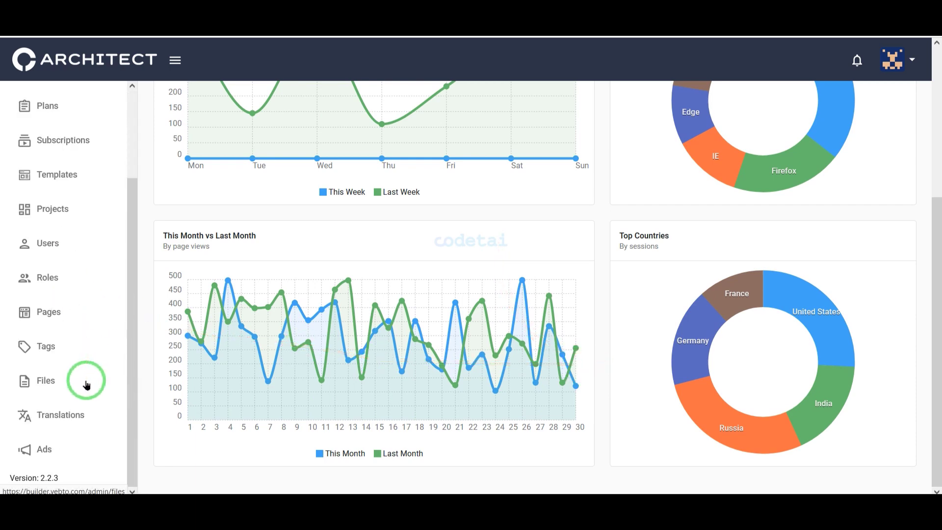
scroll(87, 385, "up", 3)
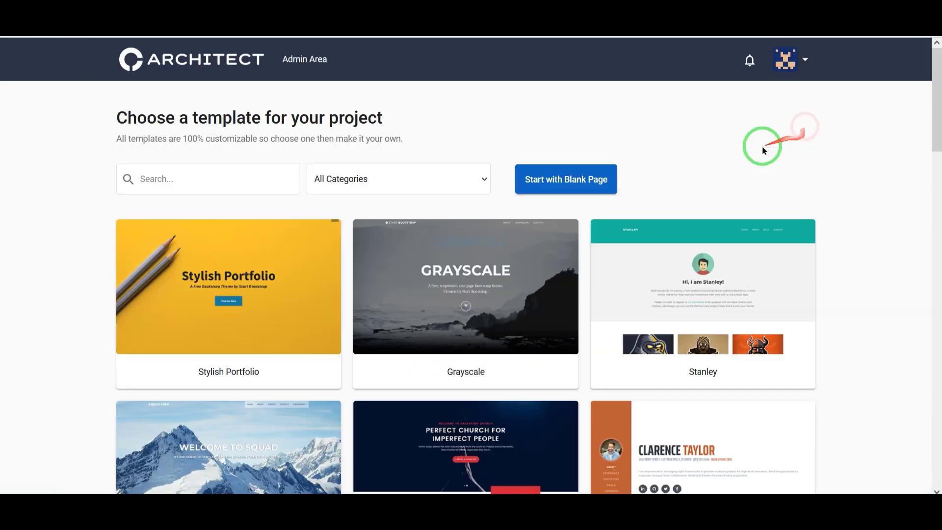
scroll(425, 337, "down", 10)
scroll(425, 338, "down", 10)
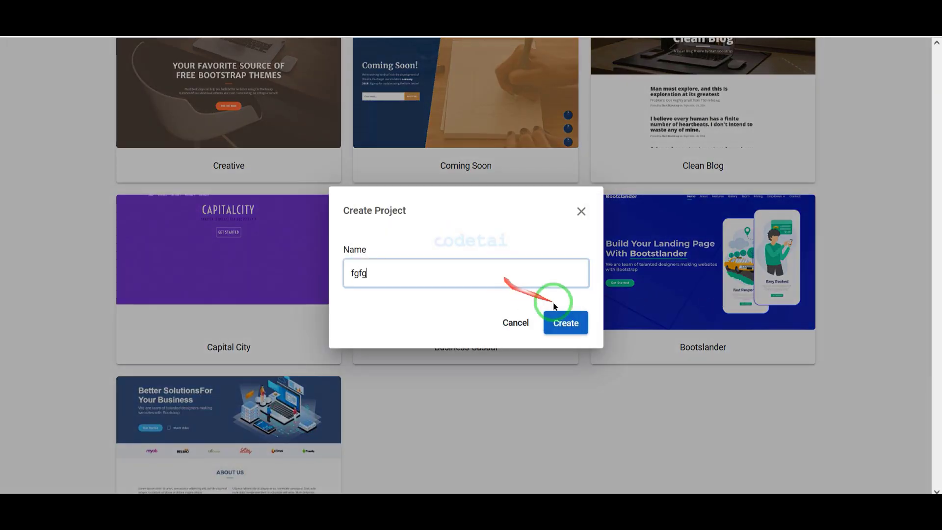
- Create a new project from the Bootslander template
left_click(559, 320)
scroll(490, 344, "down", 10)
left_click(553, 405)
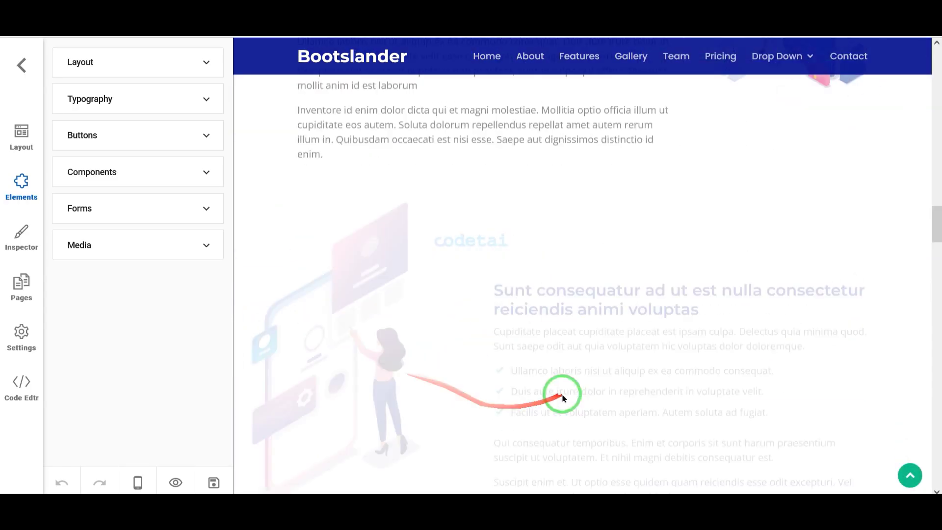
- Select a paragraph and a footer list item, and expand the CSS ID and class settings
left_click(467, 248)
scroll(481, 397, "down", 10)
scroll(546, 273, "down", 10)
left_click(546, 274)
scroll(523, 276, "up", 15)
scroll(523, 277, "up", 15)
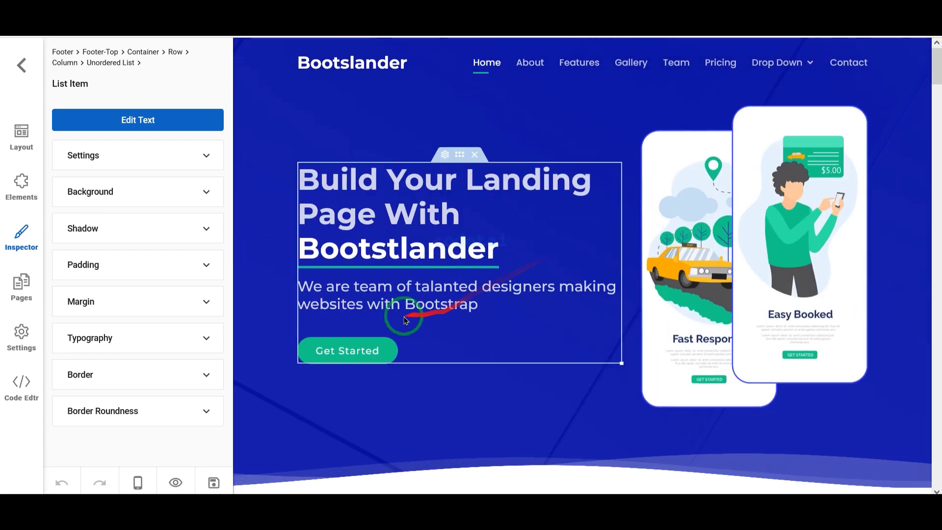
left_click(98, 155)
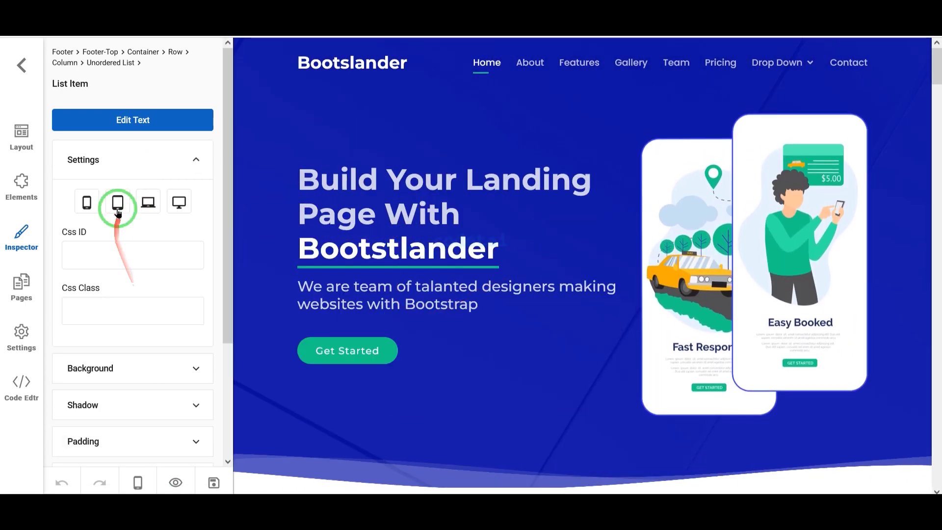
scroll(115, 230, "down", 5)
- Preview the page at laptop, tablet, phone and desktop widths
left_click(138, 482)
left_click(129, 356)
scroll(643, 402, "down", 10)
scroll(643, 402, "down", 10)
left_click(84, 356)
scroll(631, 287, "up", 15)
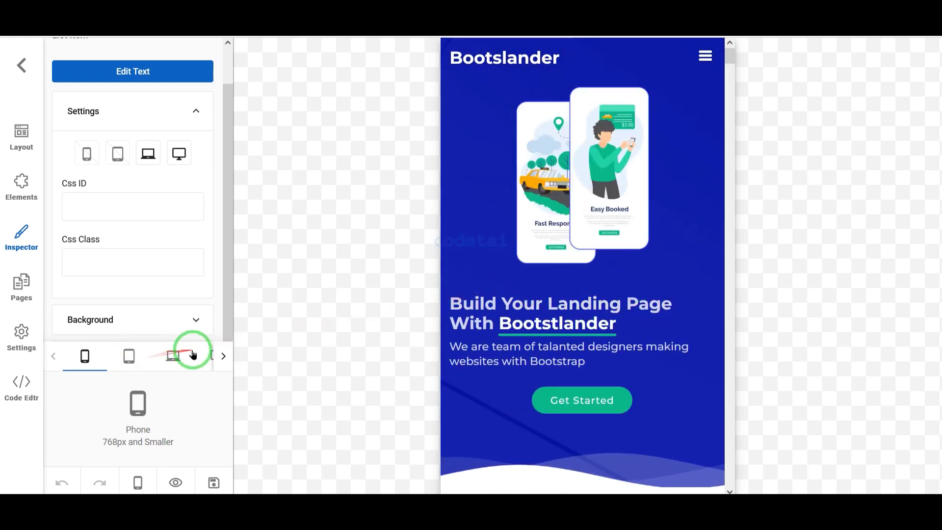
left_click(183, 354)
scroll(516, 451, "down", 15)
scroll(798, 273, "up", 10)
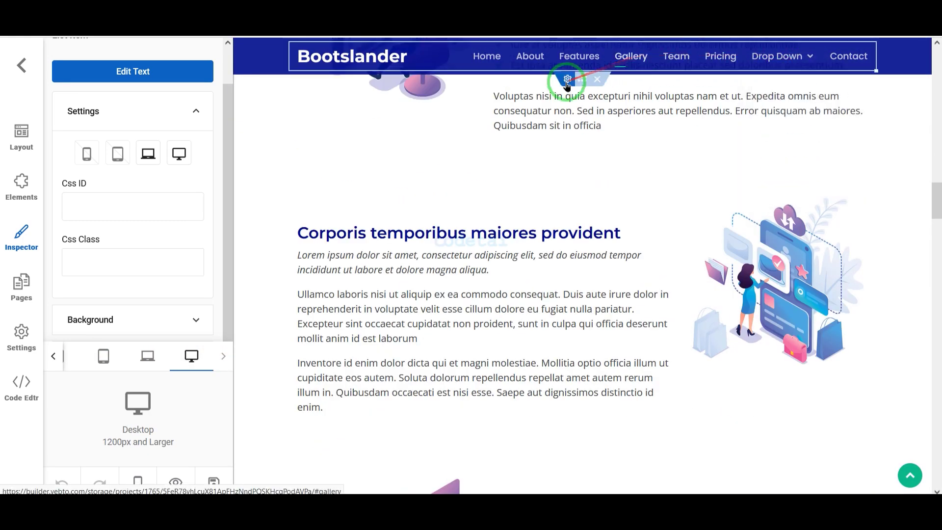
scroll(586, 73, "up", 10)
- Browse the layout containers, elements catalogue, inspector, pages/SEO and project settings panels
left_click(21, 137)
scroll(138, 231, "down", 5)
left_click(98, 149)
left_click(134, 267)
left_click(21, 238)
left_click(21, 287)
left_click(21, 339)
- In the CSS/JS code editor, make inner-page active and switch the theme from github back to chrome
left_click(21, 388)
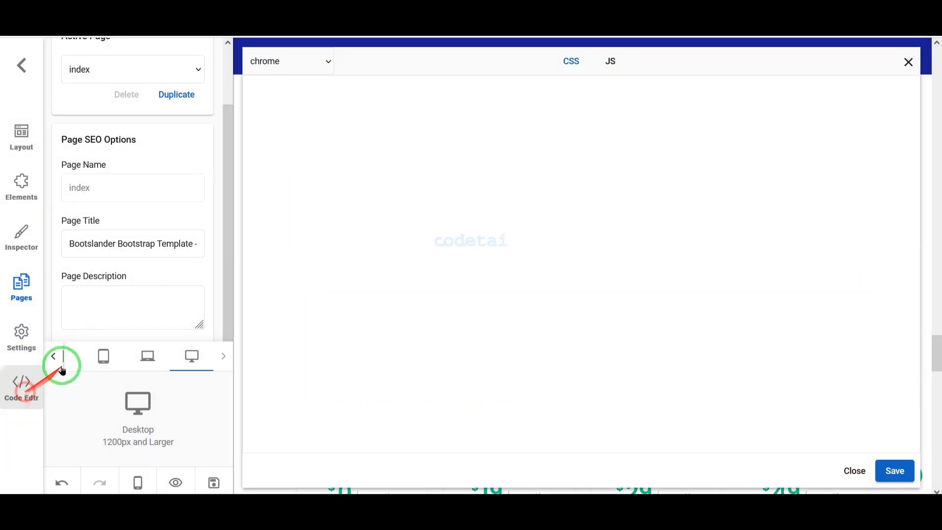
left_click(312, 65)
left_click(284, 200)
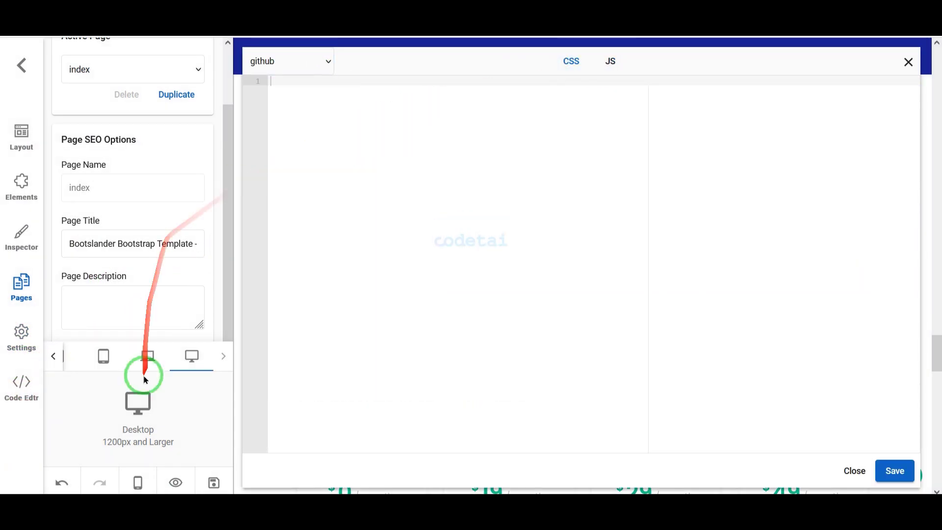
scroll(144, 294, "up", 2)
left_click(133, 131)
left_click(105, 172)
left_click(288, 60)
left_click(314, 94)
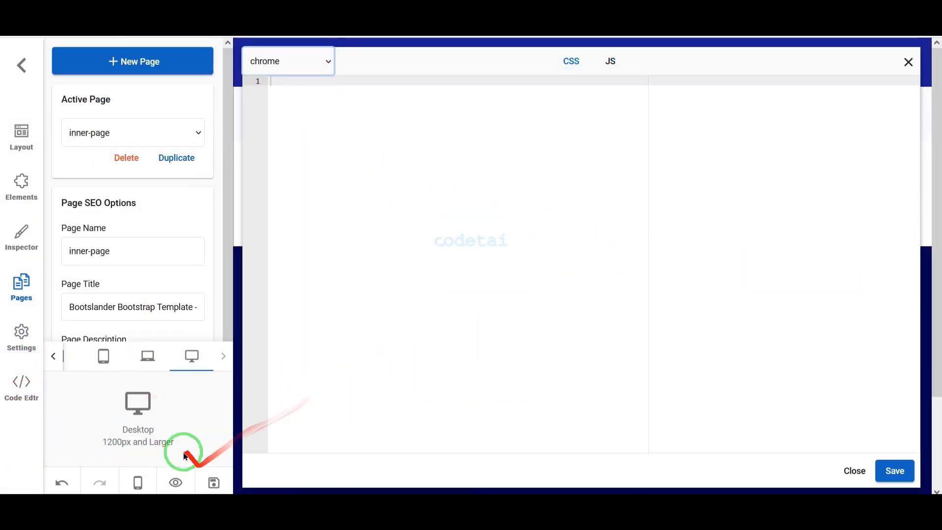
left_click(206, 469)
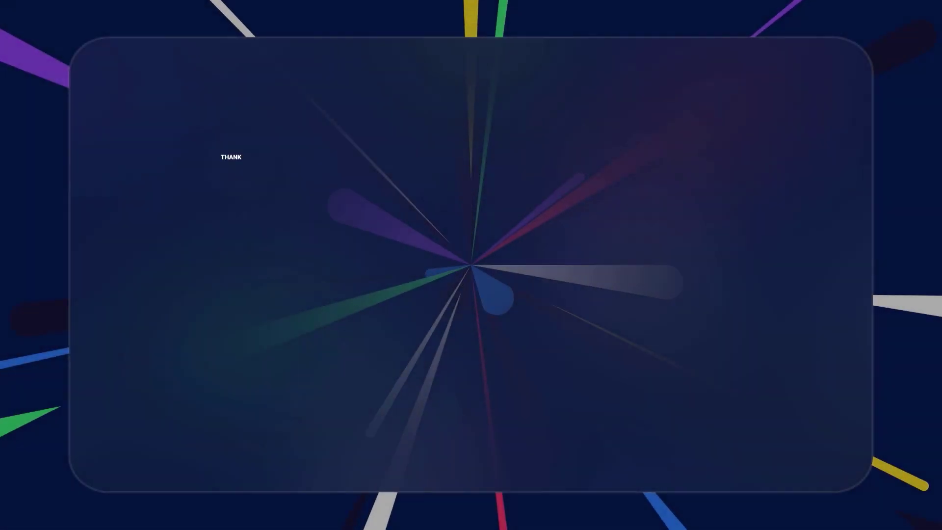